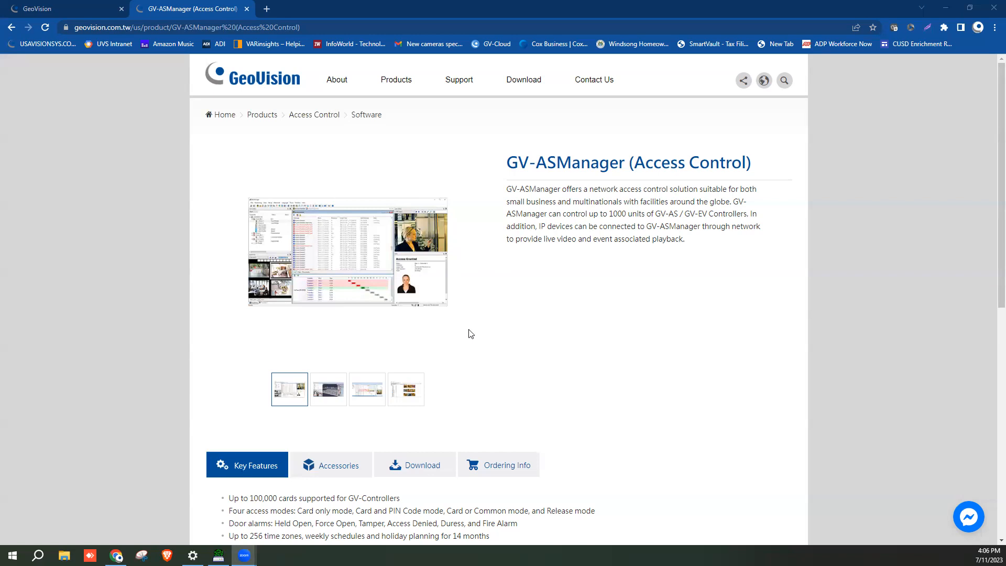
Download the GV-AS Manager V6.0.1A package (ASManager_V6.0.1A.zip) from the GV-ASManager download listing
scroll(419, 409, down, 1)
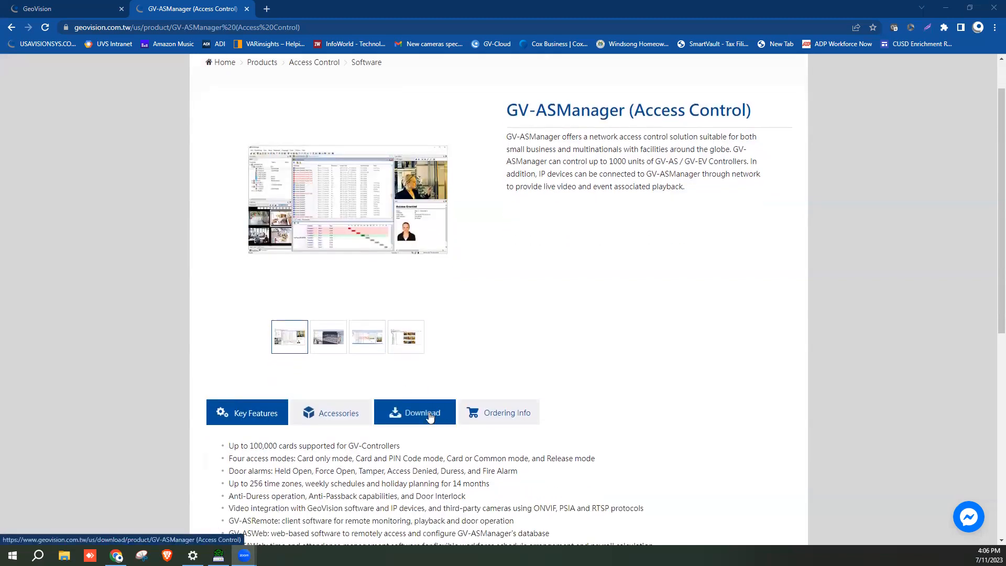
click(431, 419)
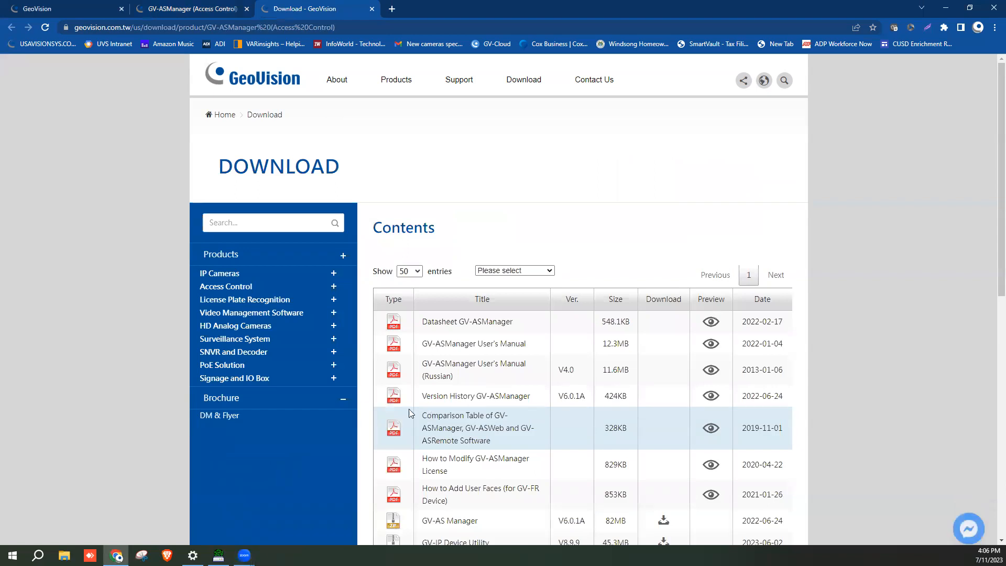
scroll(499, 363, down, 3)
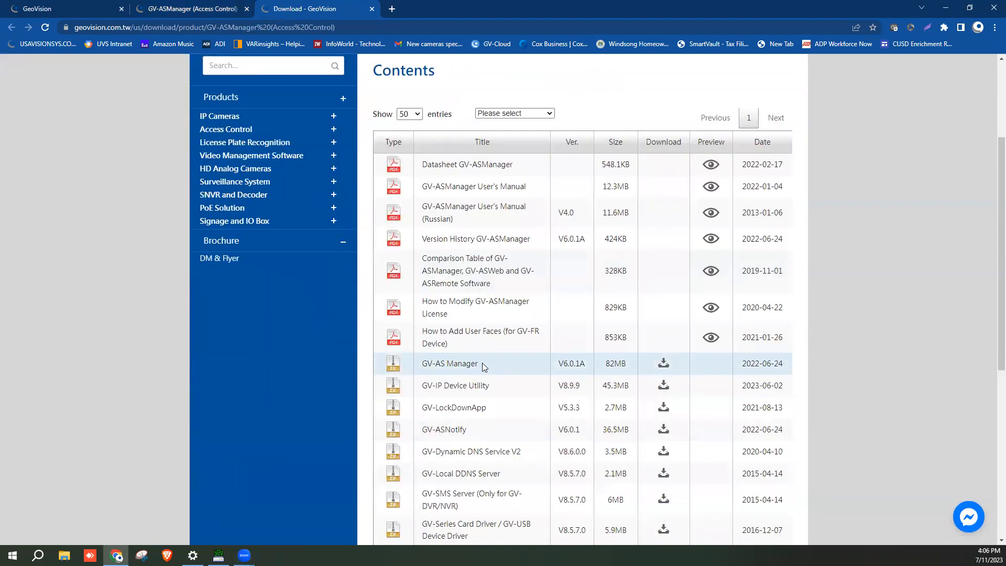
click(663, 364)
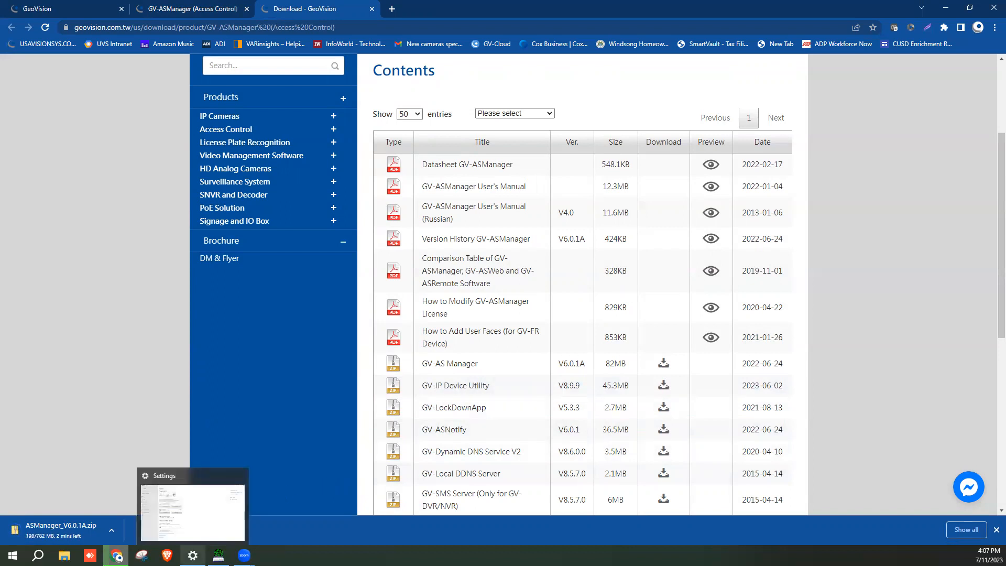
Open the Ethernet 2 connection's Properties from Network and Sharing Center
click(193, 555)
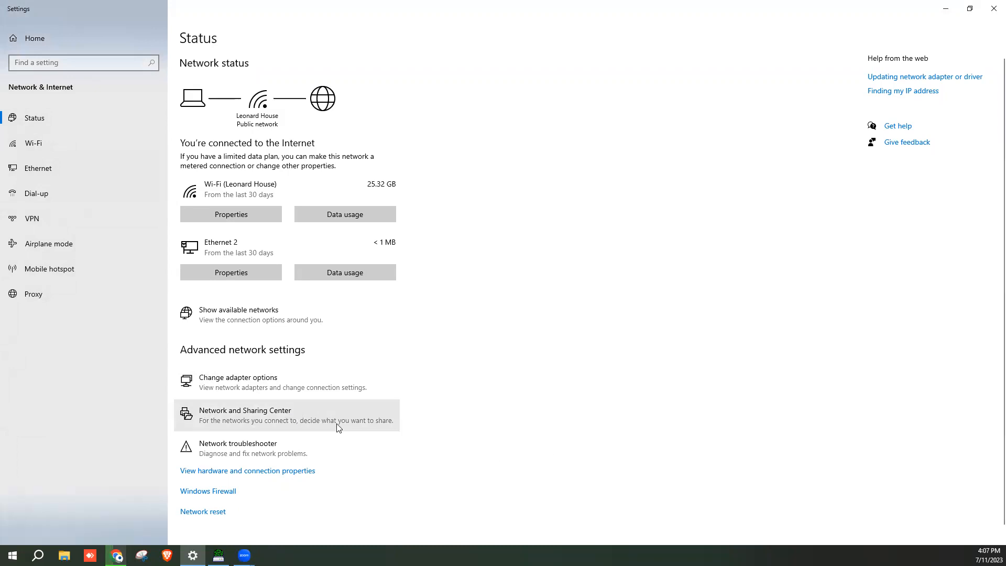
click(238, 422)
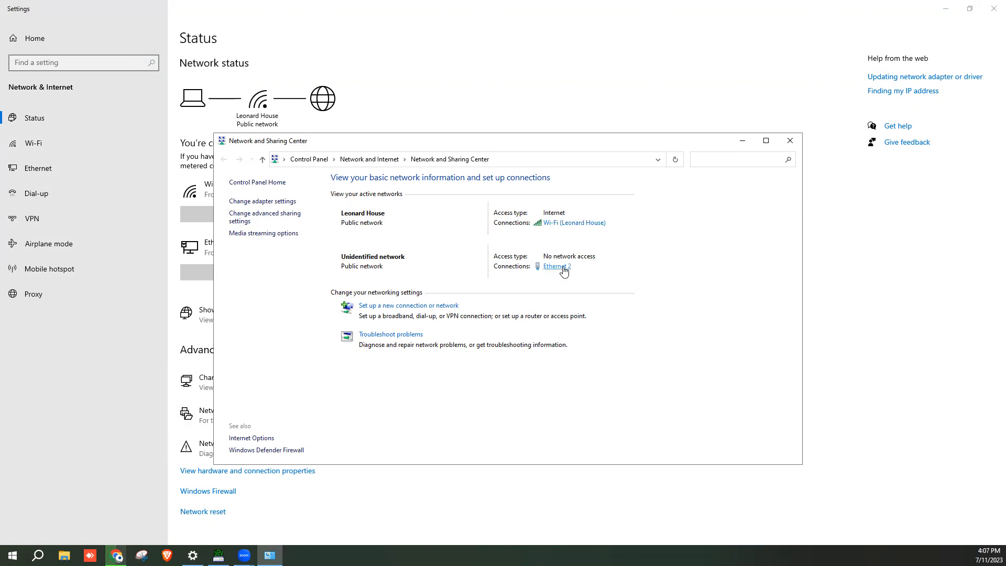
click(562, 268)
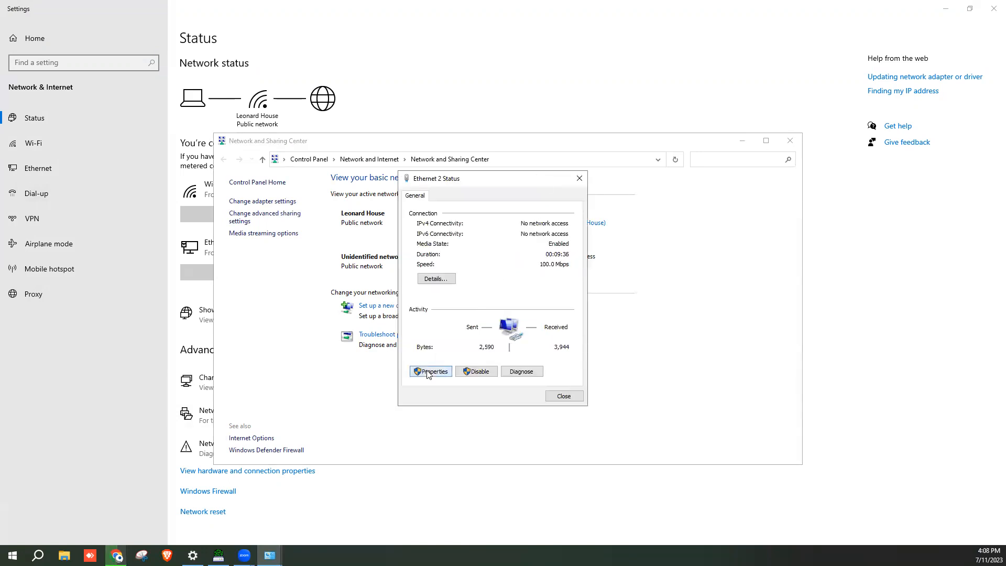
click(429, 373)
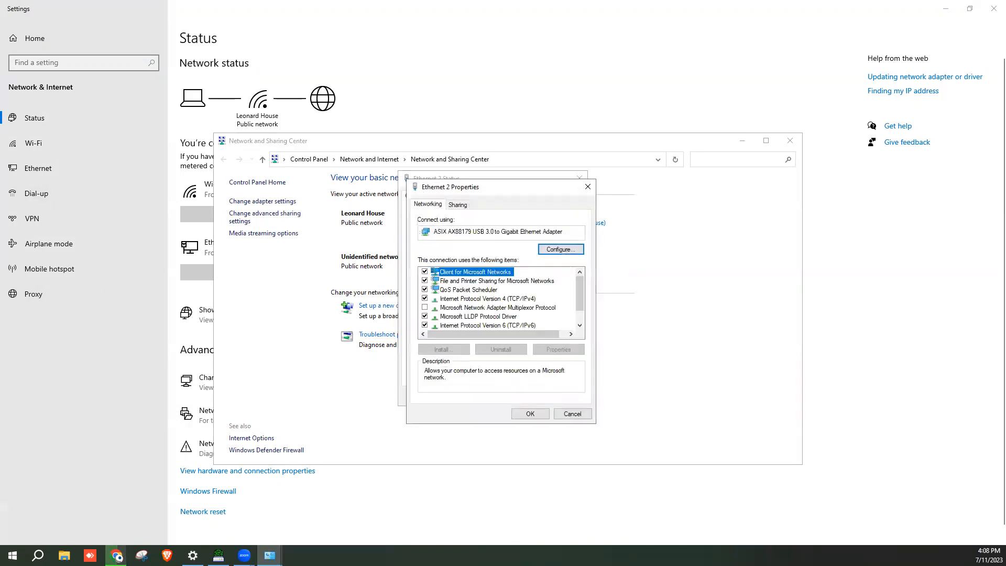
Enter static IPv4 192.168.0.200, mask 255.255.255.0, gateway 192.168.0.1 for Ethernet 2
double_click(507, 299)
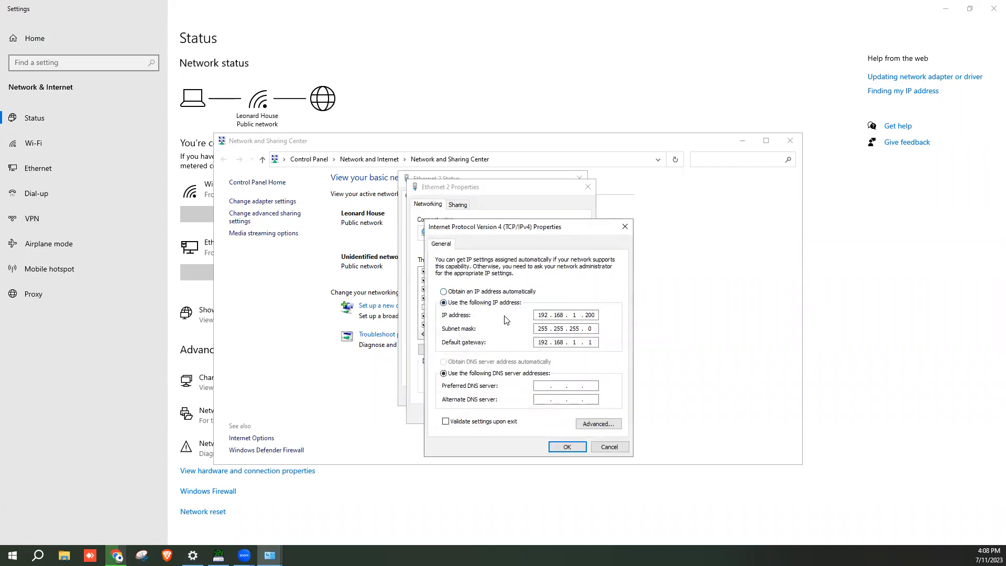
click(444, 291)
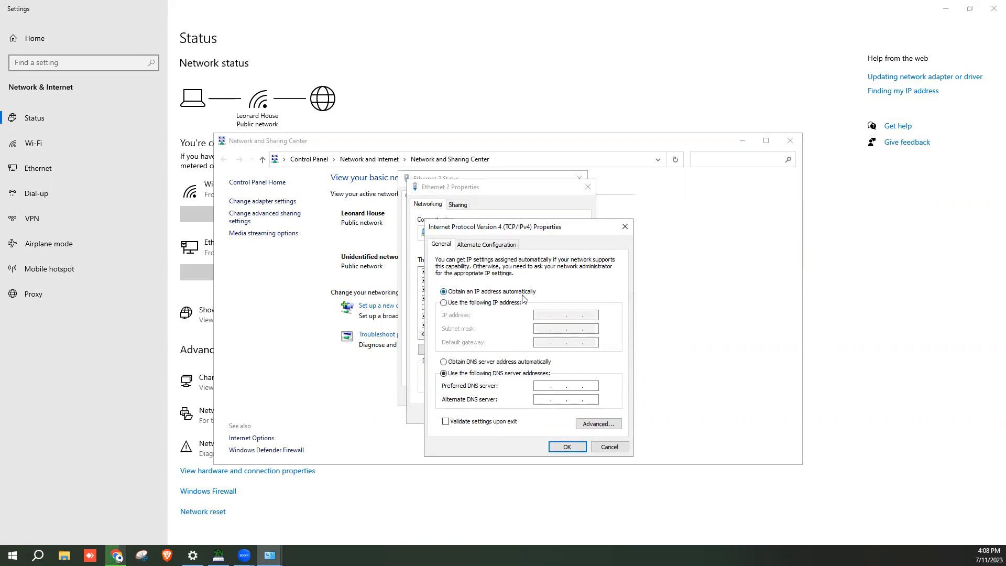
click(444, 304)
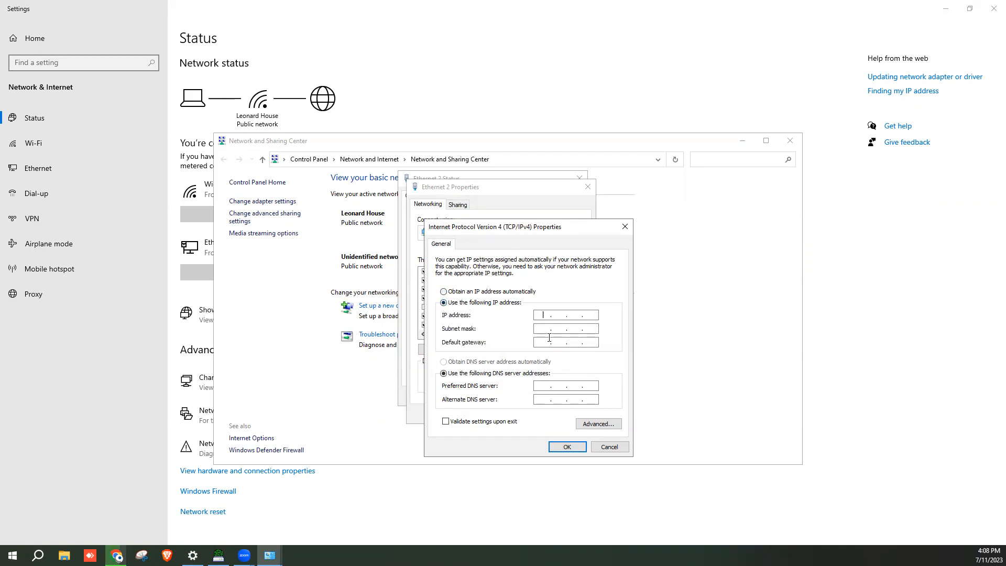
text(192 . 168 . 0 . 200)
click(540, 329)
click(541, 343)
text(192168.0.)
click(598, 343)
Save the IPv4 settings, accept the multiple-gateway warning, and close the network windows
click(567, 447)
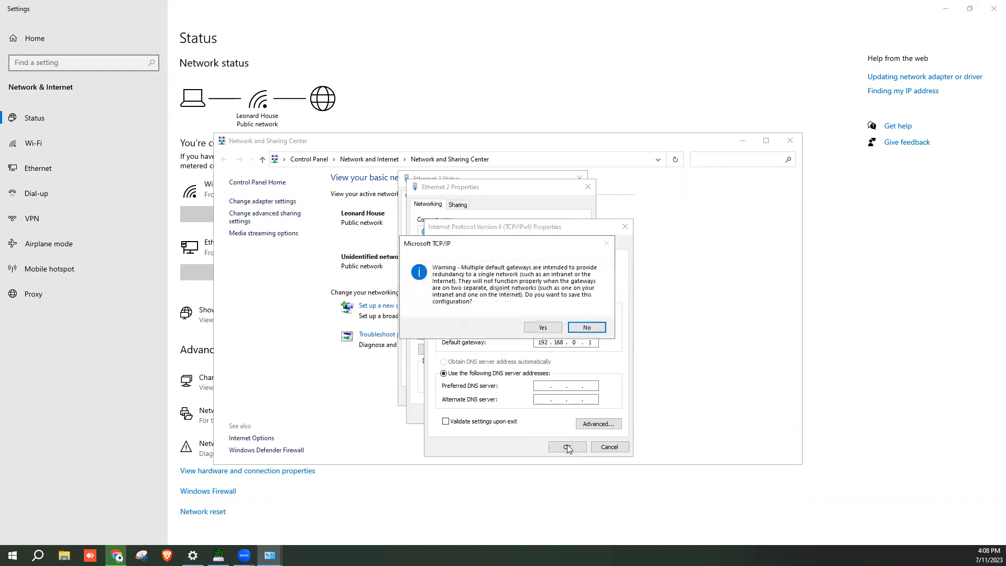
click(545, 327)
click(530, 413)
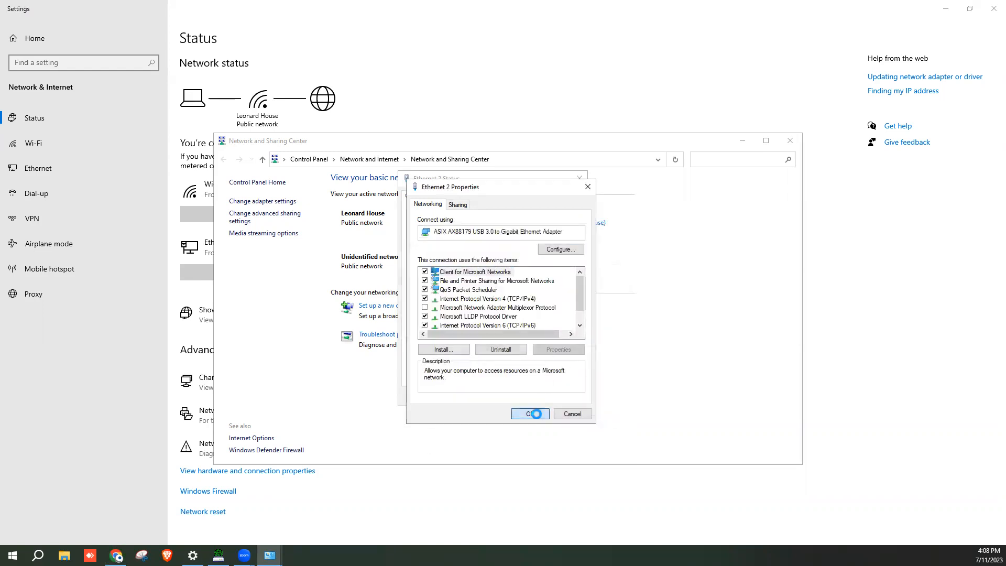
click(563, 400)
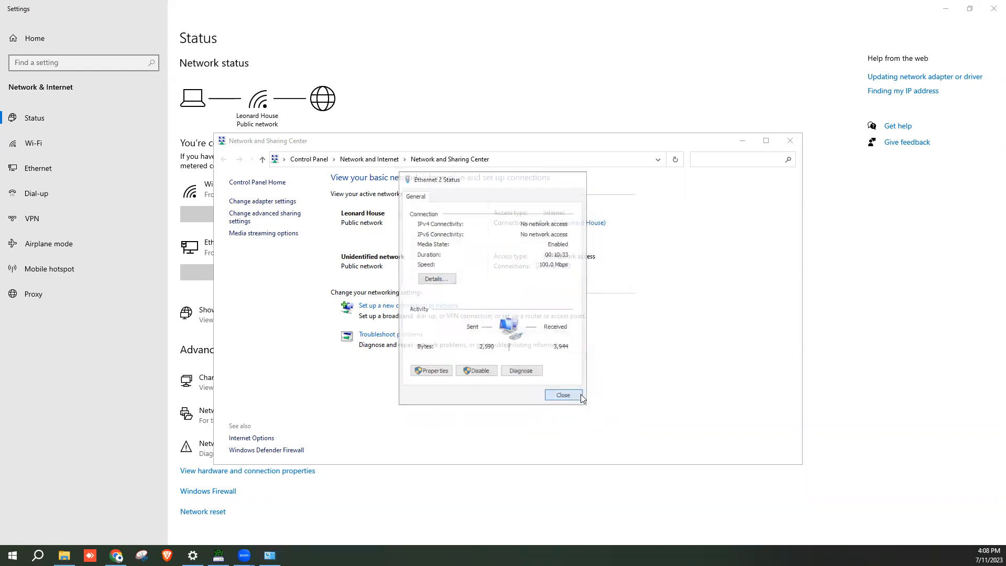
click(790, 140)
Extract ASManager_V6.0.1A.zip in Downloads and run the setup program inside it
click(994, 9)
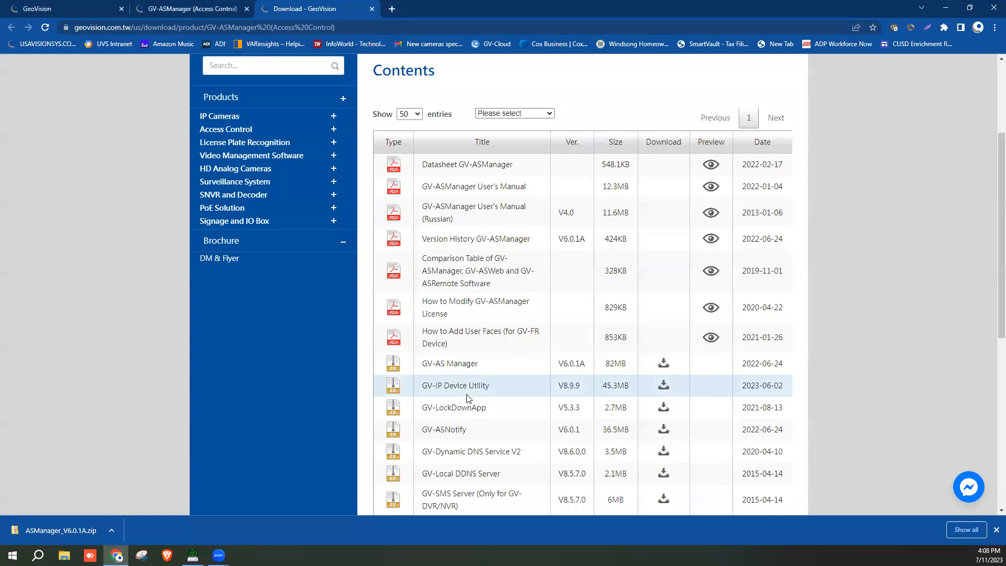
click(111, 530)
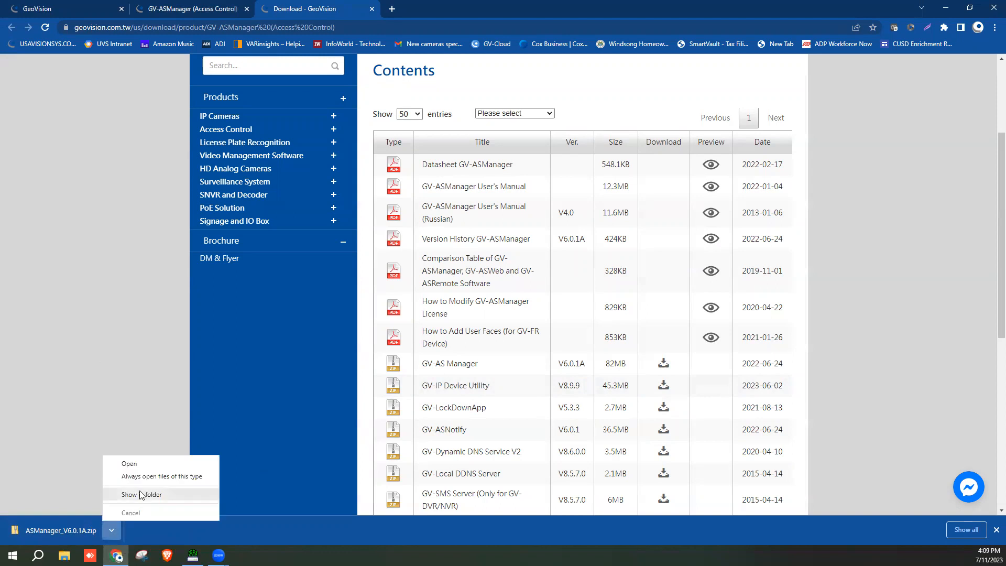
click(142, 494)
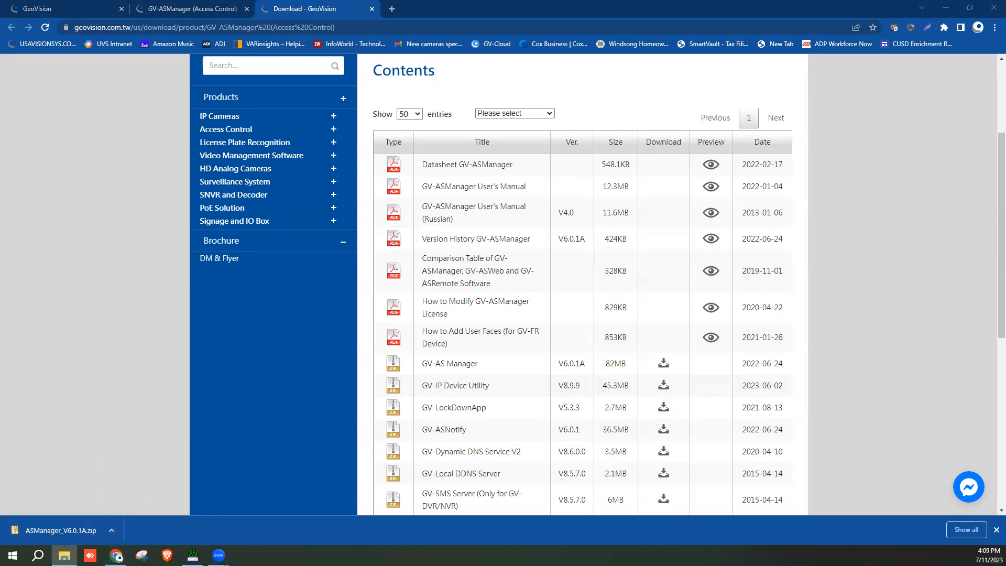
right_click(331, 211)
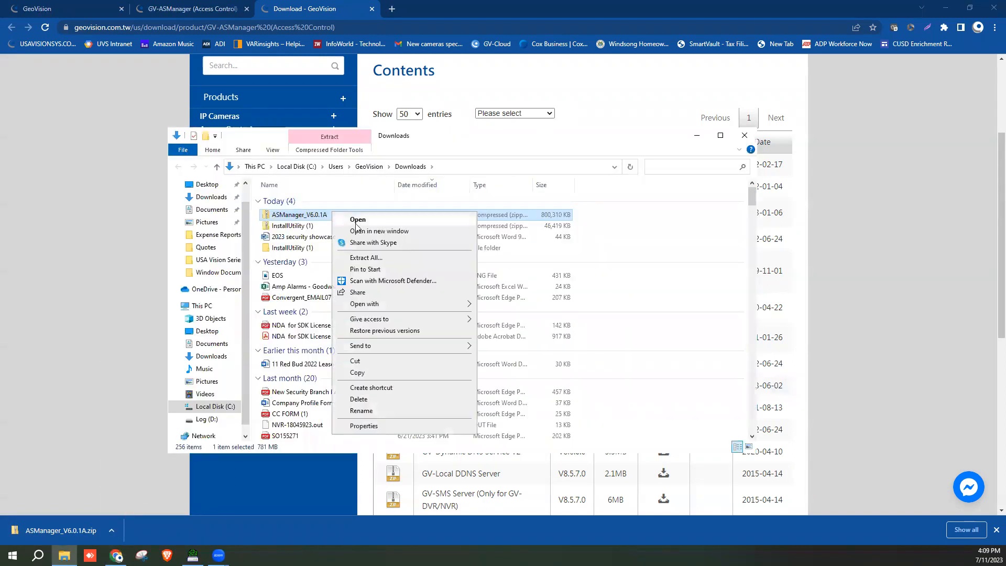
click(366, 257)
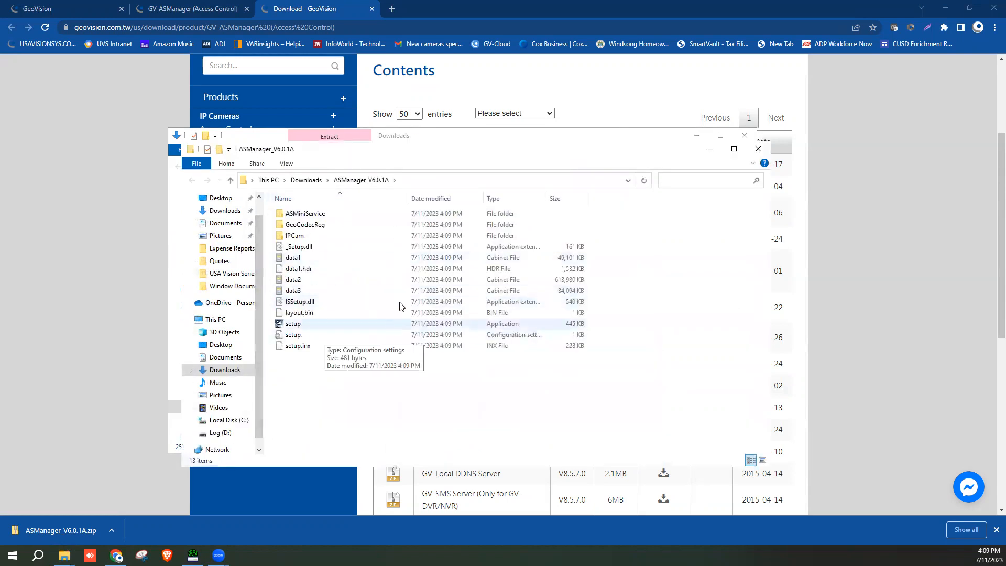
double_click(309, 324)
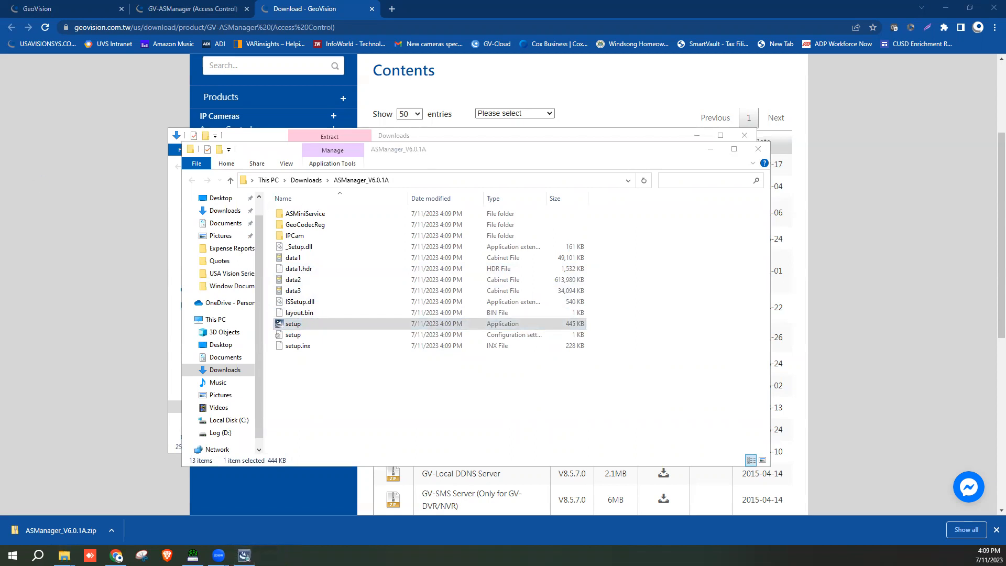
Install ASManager with the license accepted, then close the extracted-files and Downloads windows
click(494, 381)
click(540, 386)
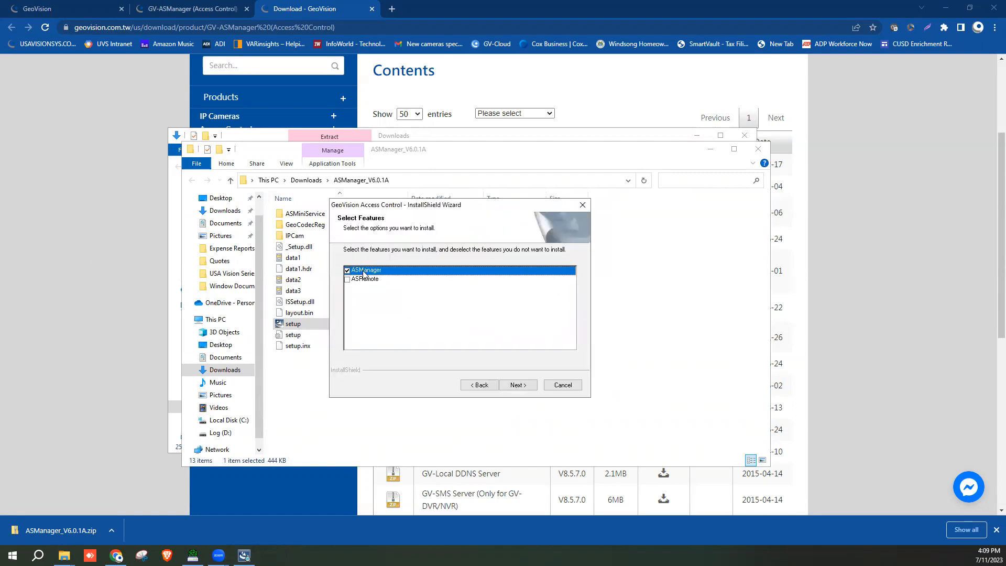
click(516, 386)
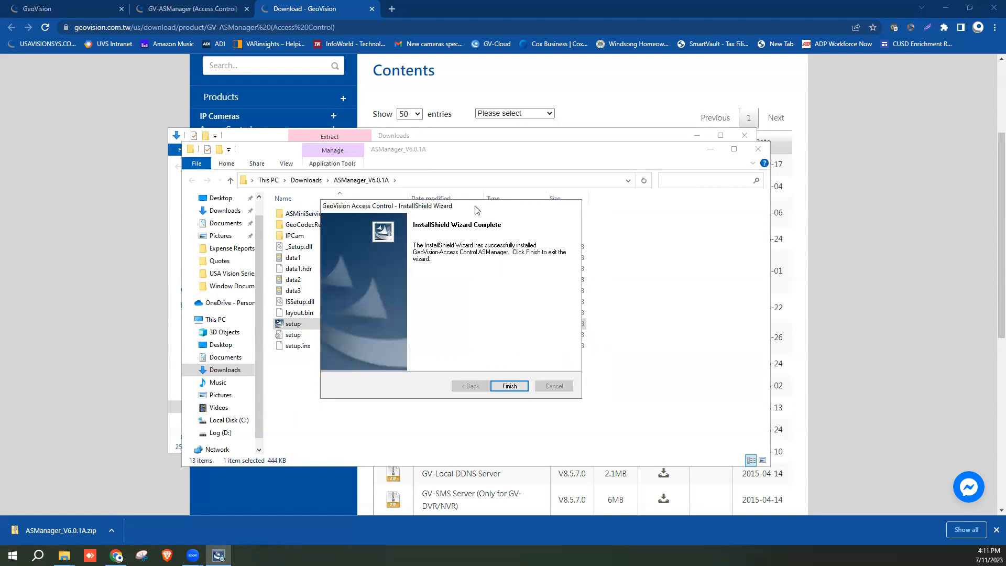
click(513, 384)
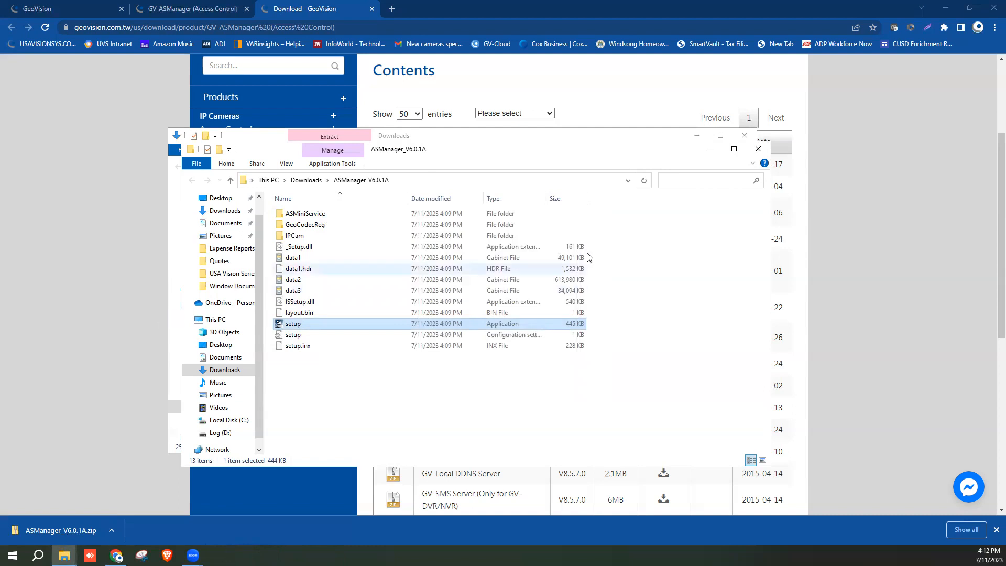
click(758, 148)
click(744, 135)
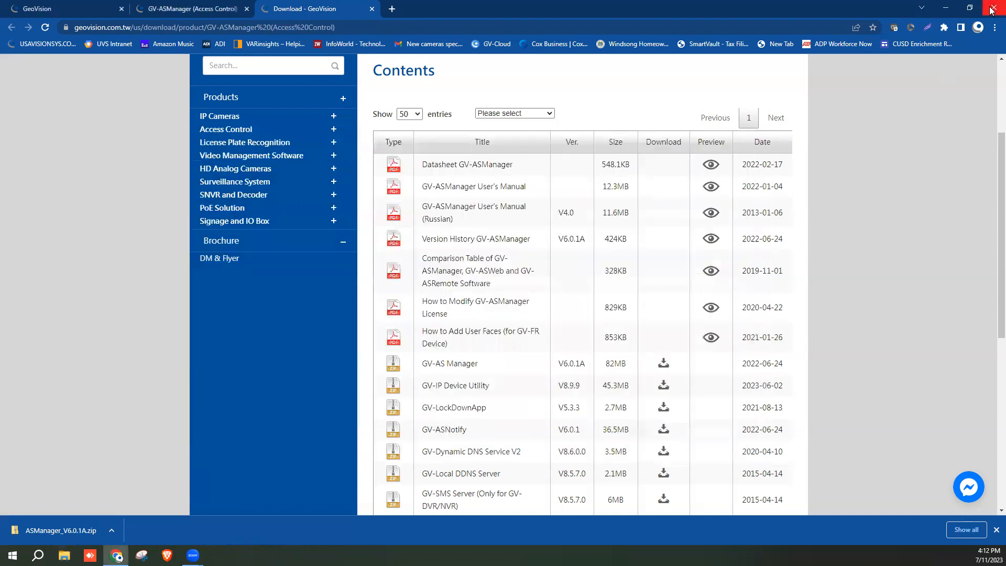
Search for devices on the ASIX AX88179 adapter, finding Panel 1 at 192.168.0.100 (firmware v2.50)
click(989, 8)
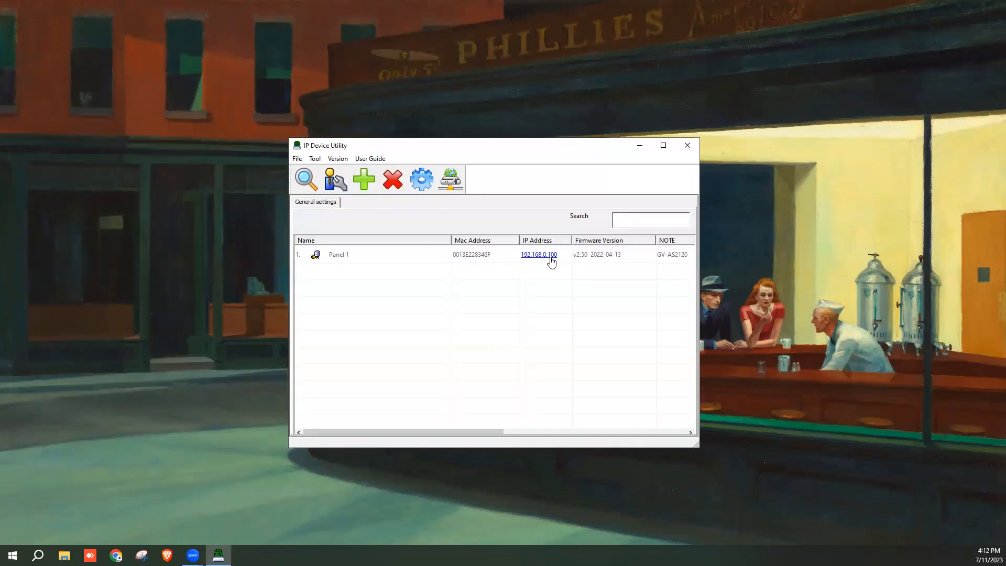
click(425, 180)
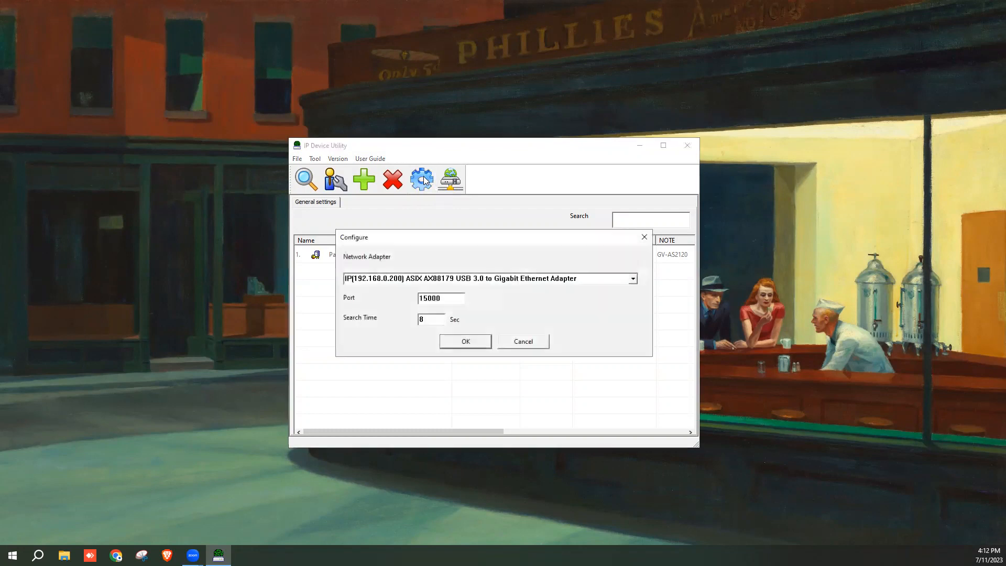
click(632, 278)
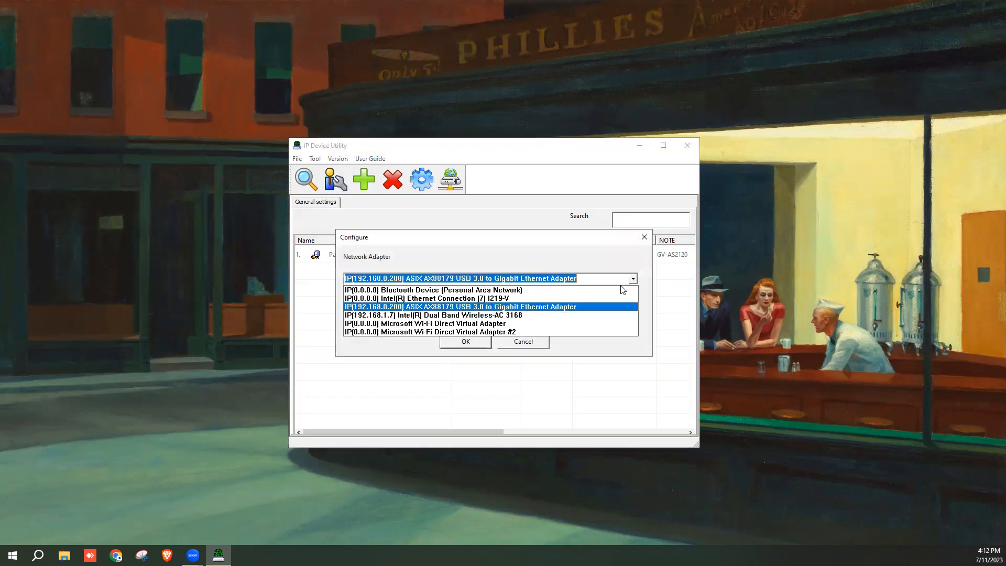
click(461, 309)
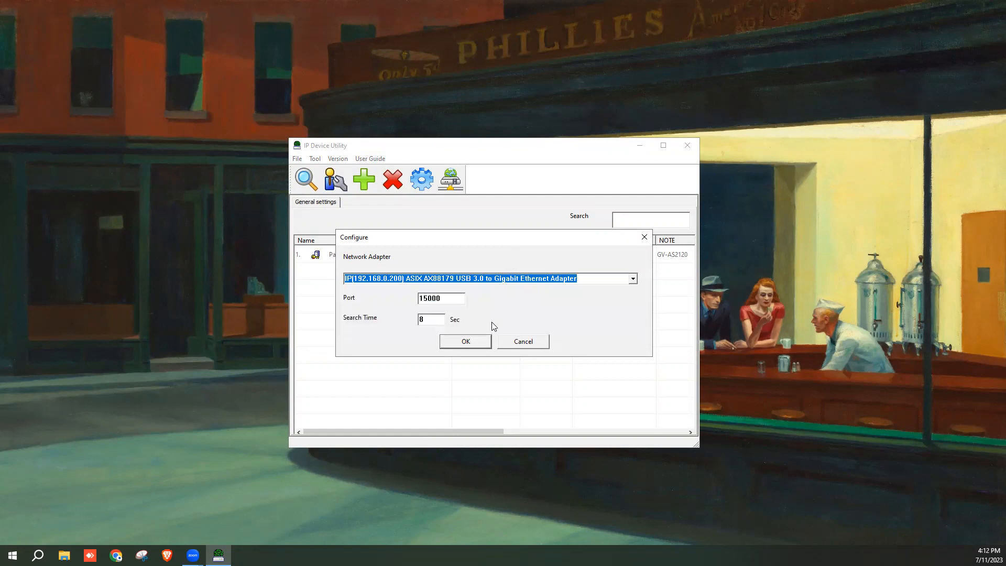
click(484, 343)
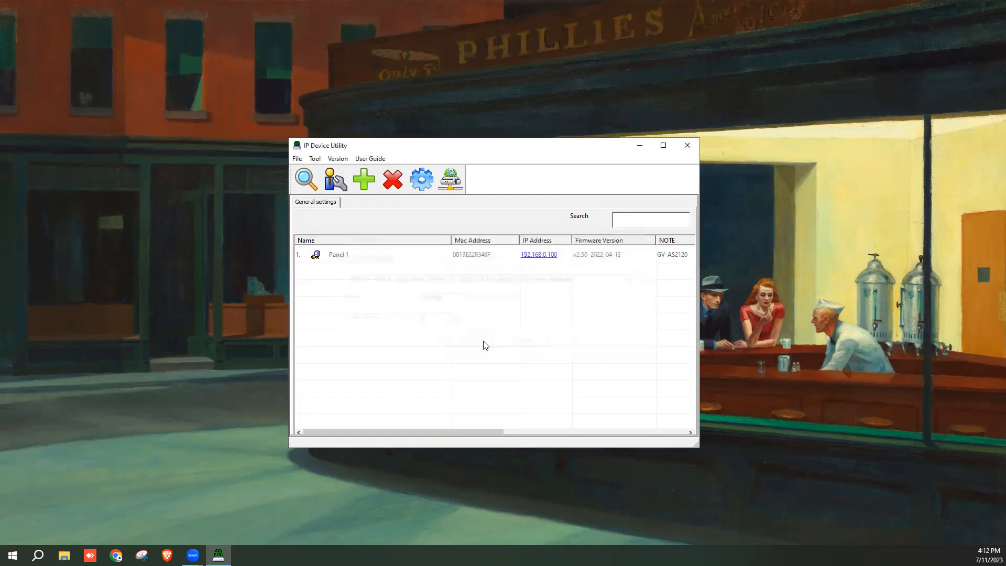
click(545, 258)
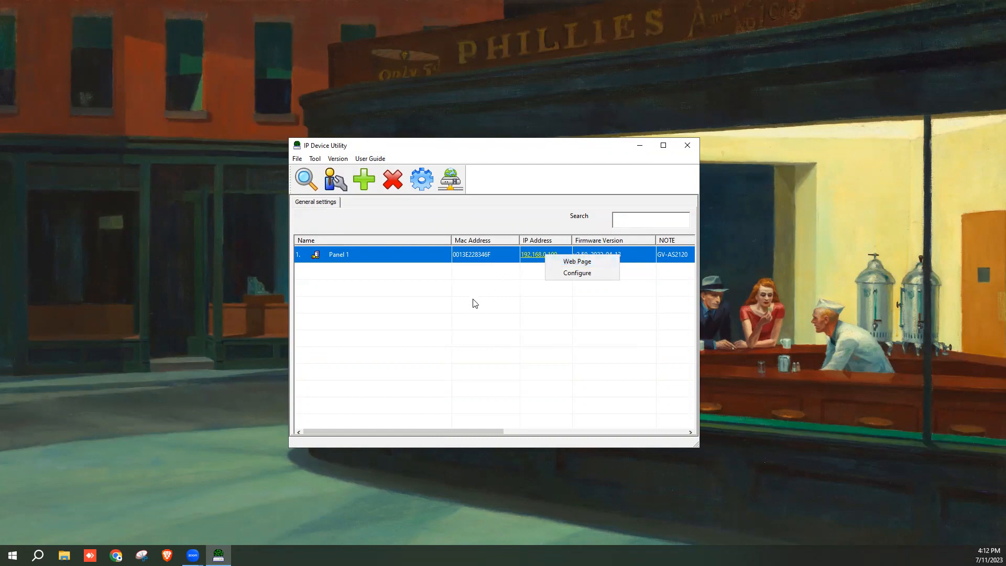
Open the Web Page for Panel 1's address 192.168.0.100 in the browser
click(547, 221)
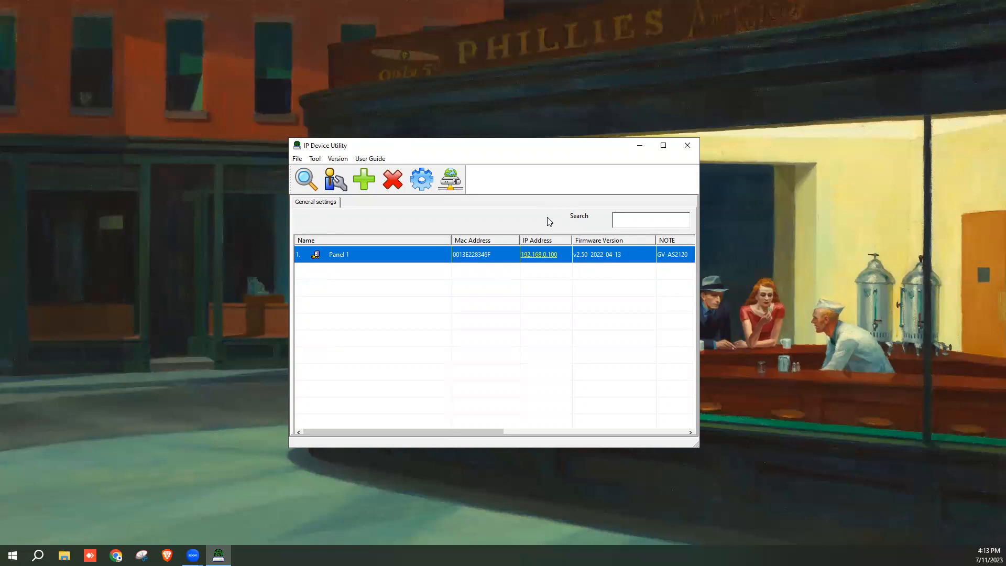
right_click(549, 256)
click(581, 263)
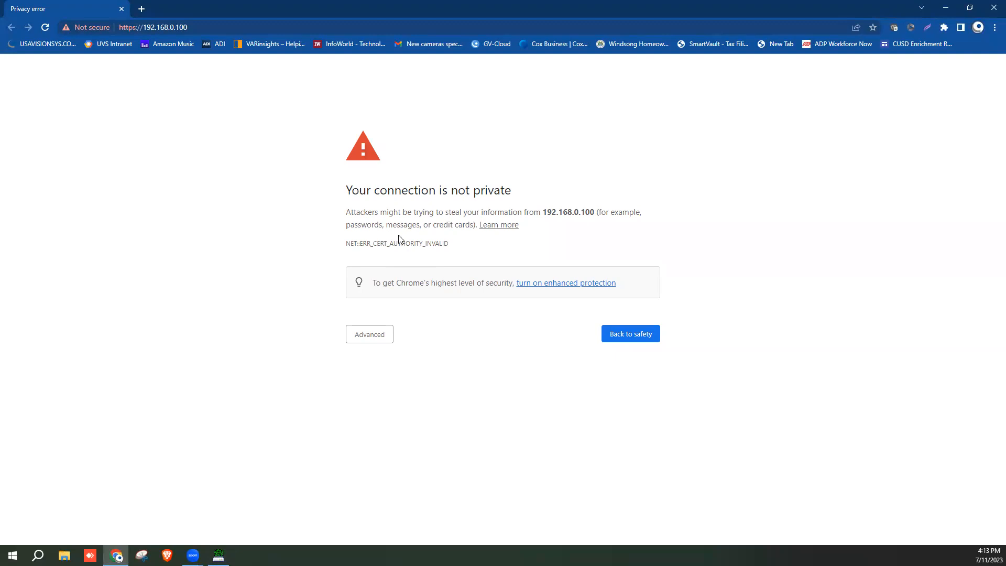
Proceed past the certificate warning and sign in to 192.168.0.100 with the admin account
click(370, 335)
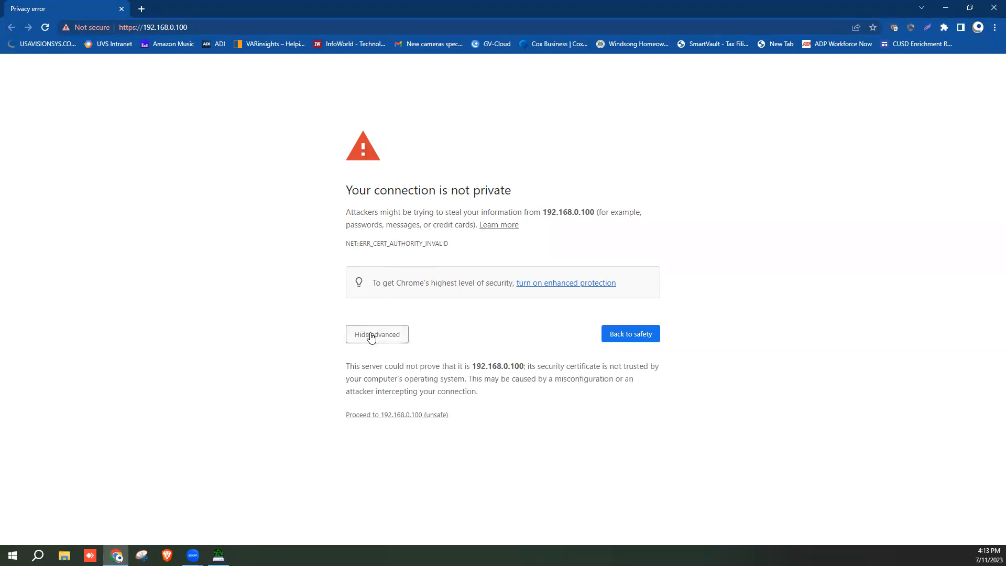
click(399, 415)
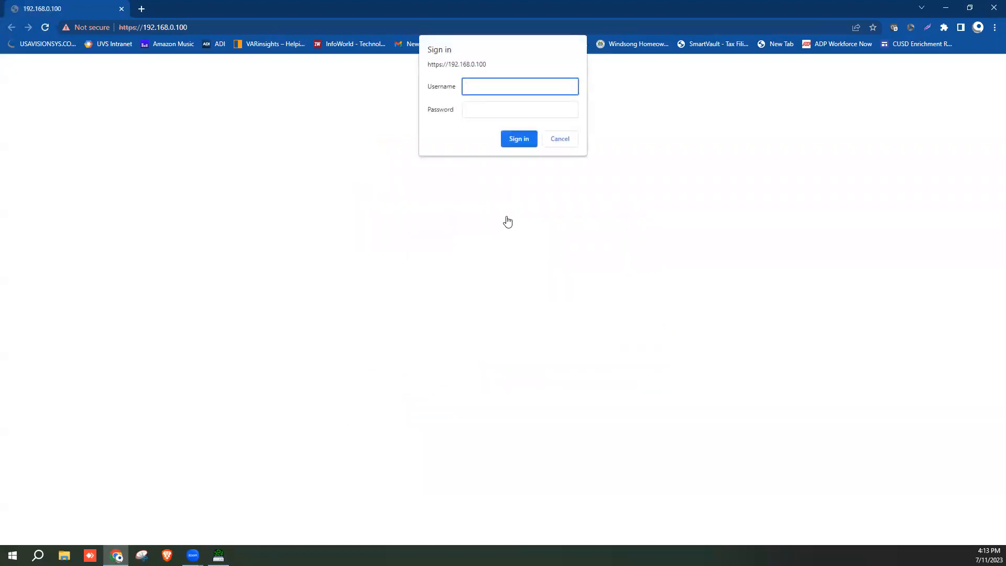
text(admin)
key(Tab)
text(•••••••)
key(Return)
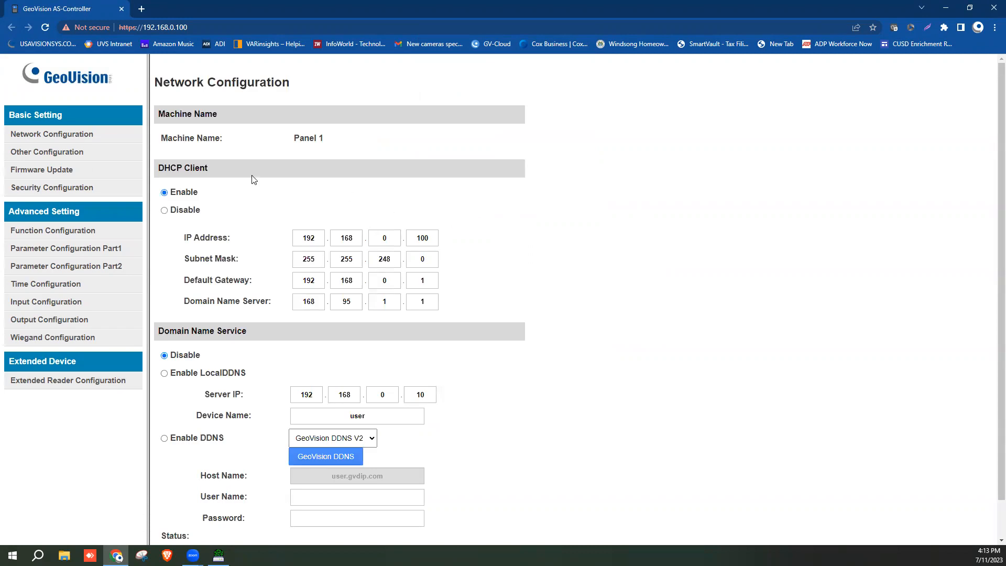
Disable DHCP and change the controller's IP address to 192.168.0.101
click(49, 133)
click(165, 212)
click(416, 241)
double_click(419, 238)
text(101)
Correct the subnet mask to 255.255.255.0
drag(379, 260, 421, 260)
click(387, 260)
double_click(424, 261)
text(0)
click(390, 260)
click(302, 253)
text(255)
click(503, 254)
Leave the default gateway unchanged and submit the new network settings
click(422, 280)
click(307, 281)
click(427, 285)
click(474, 311)
scroll(354, 299, down, 1)
click(194, 529)
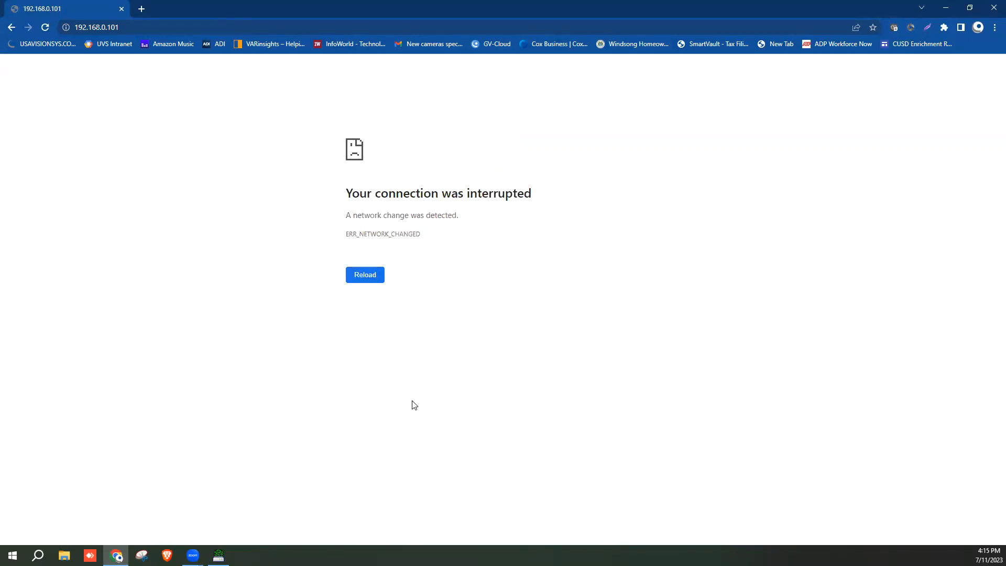
Rerun the device search on the same adapter and enlarge the window to show Panel 1 at 192.168.0.101
click(219, 555)
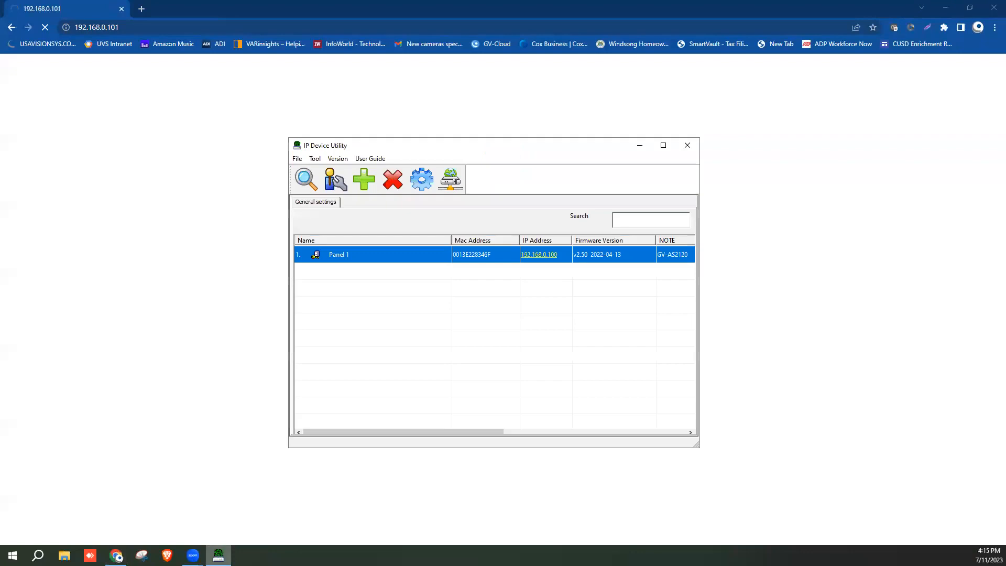
click(309, 189)
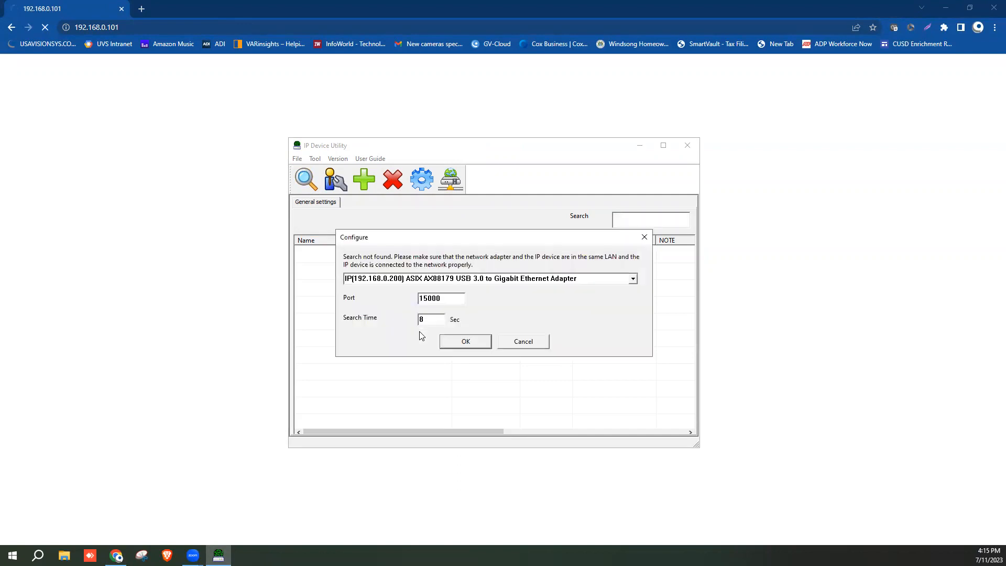
click(465, 342)
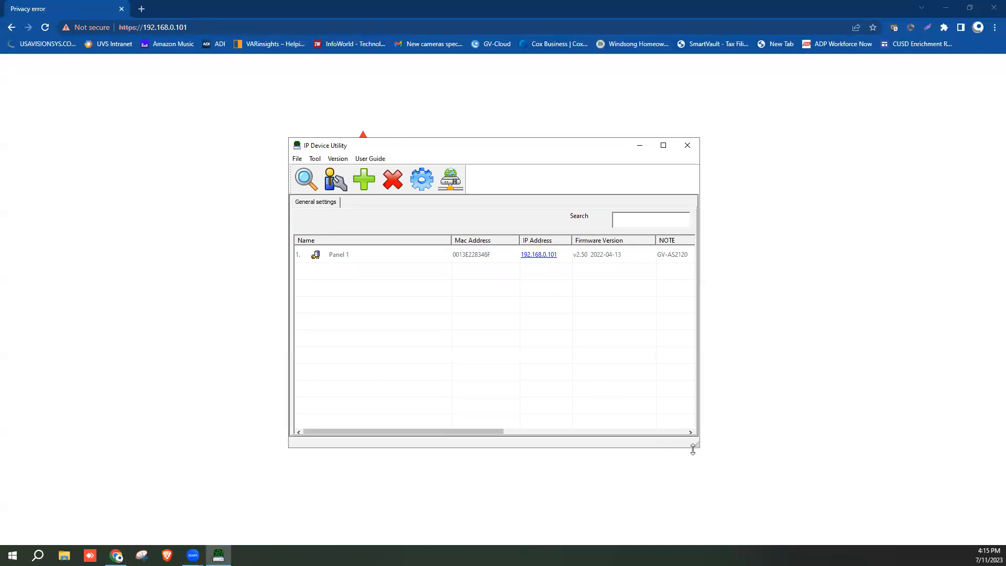
drag(696, 446, 764, 452)
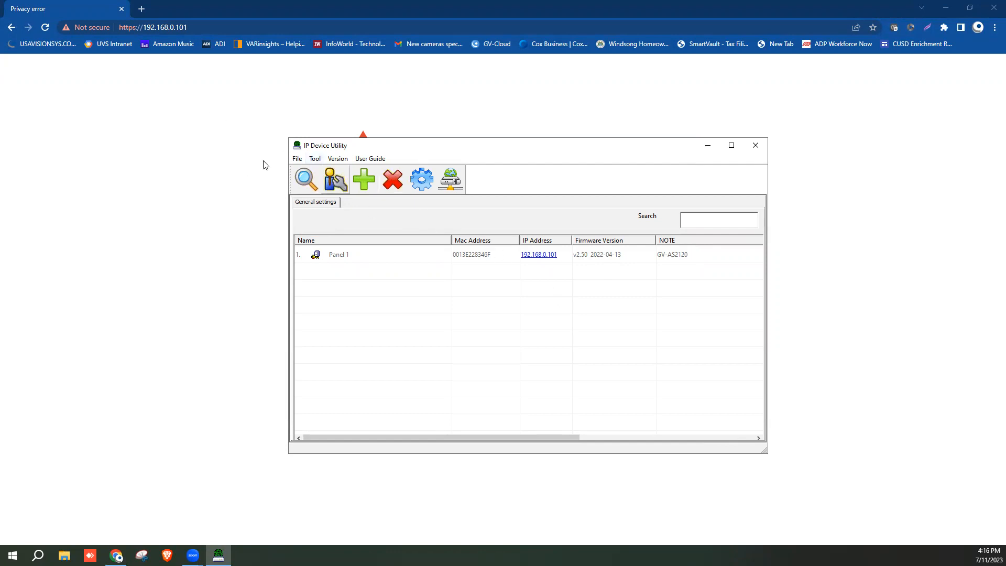
Open the GeoVision website in a new browser tab
click(141, 9)
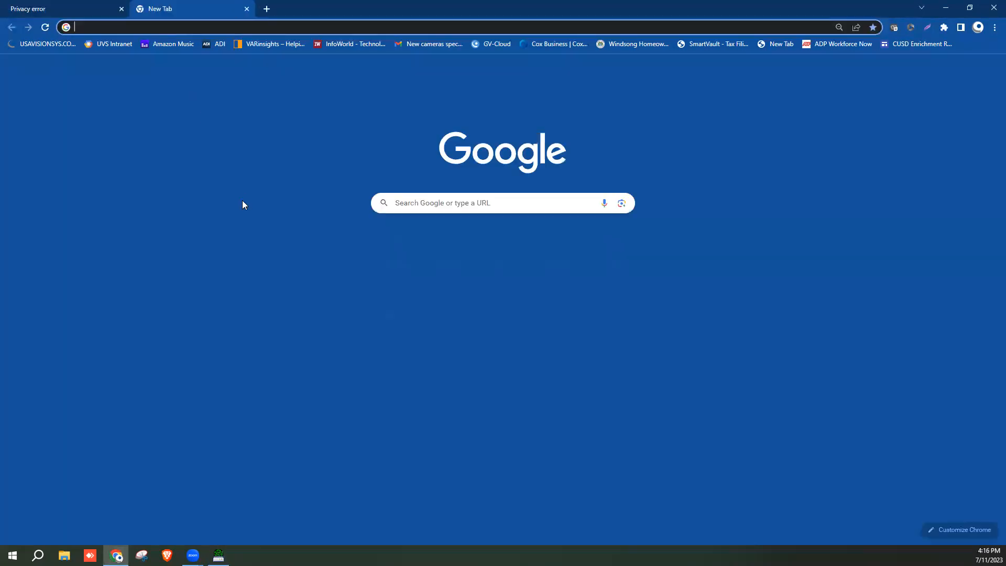
text(usavisionsys.com)
key(Return)
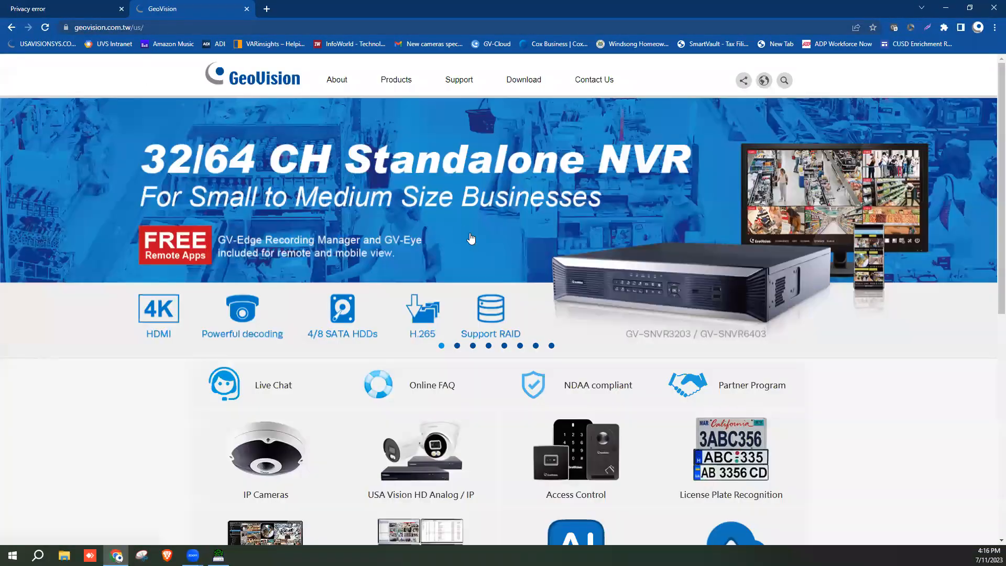
scroll(518, 262, down, 4)
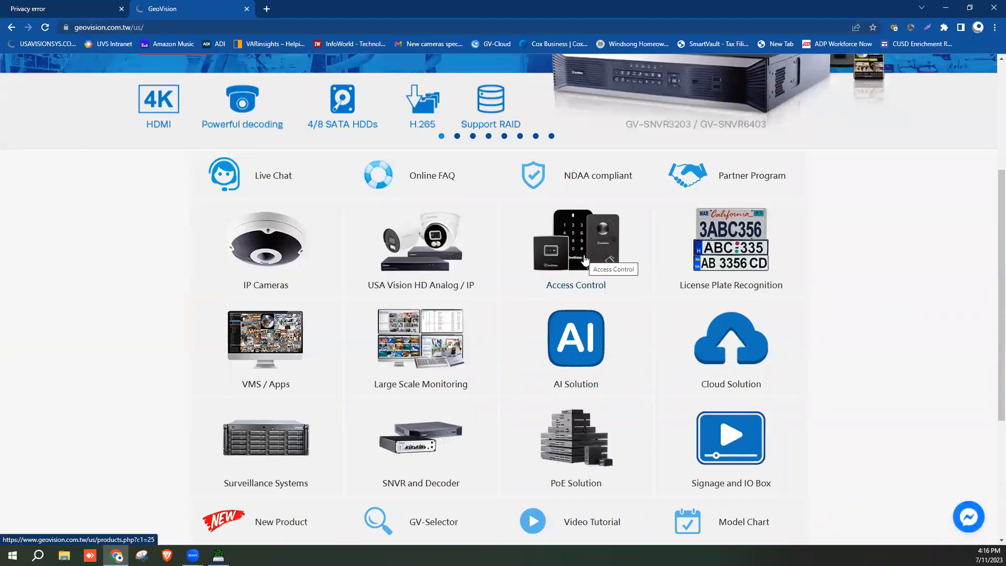
scroll(585, 260, up, 2)
scroll(585, 261, up, 2)
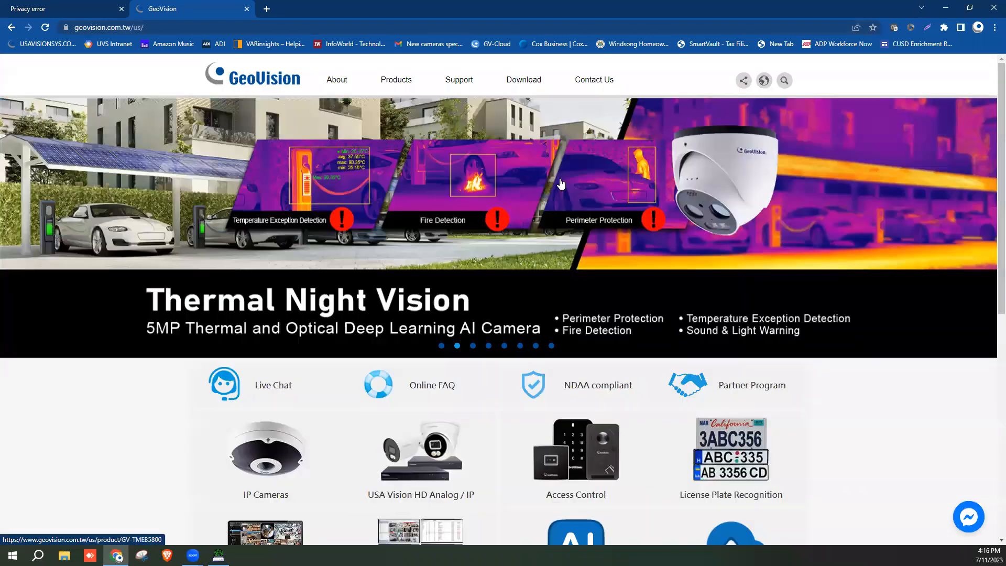
Filter downloads to Access Control > IP Control Panel / Kit > GV-AS2120 and download the V2.50 controller firmware
click(526, 80)
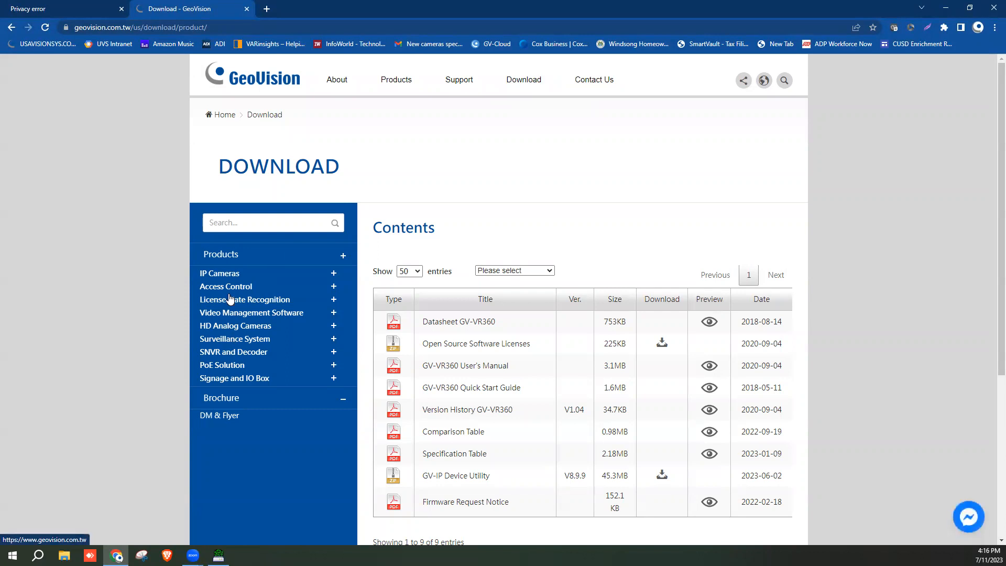
click(230, 287)
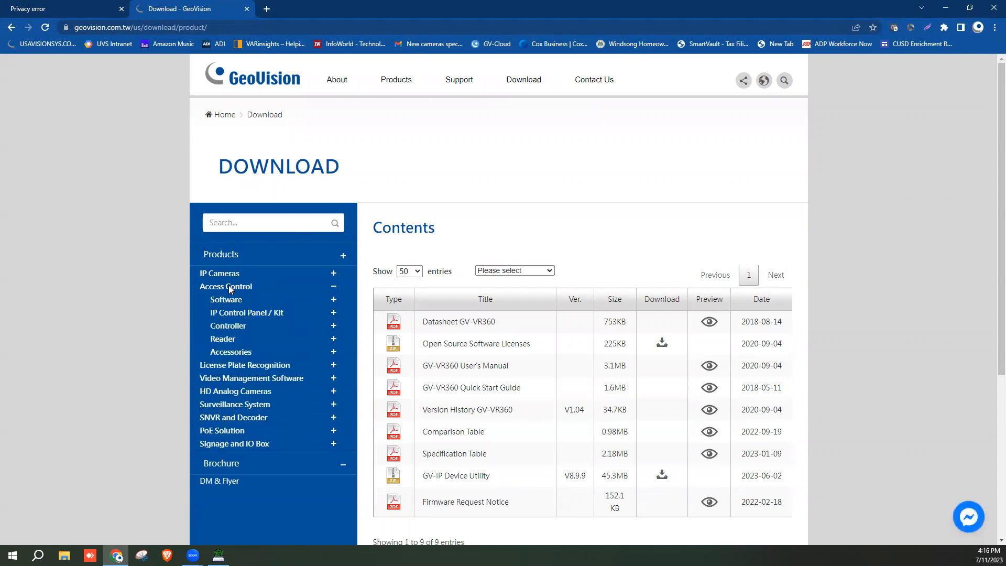
click(254, 313)
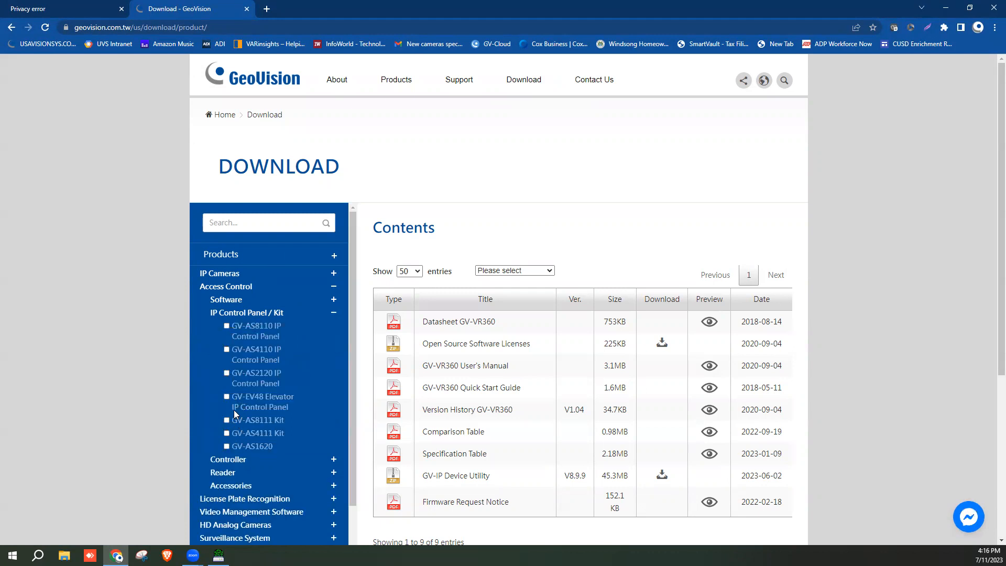
click(226, 373)
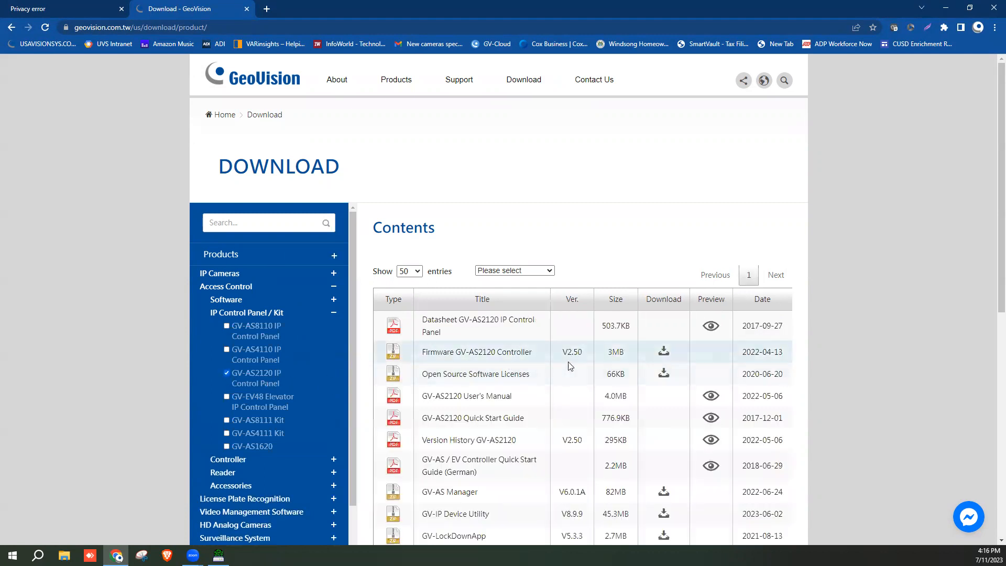
click(663, 351)
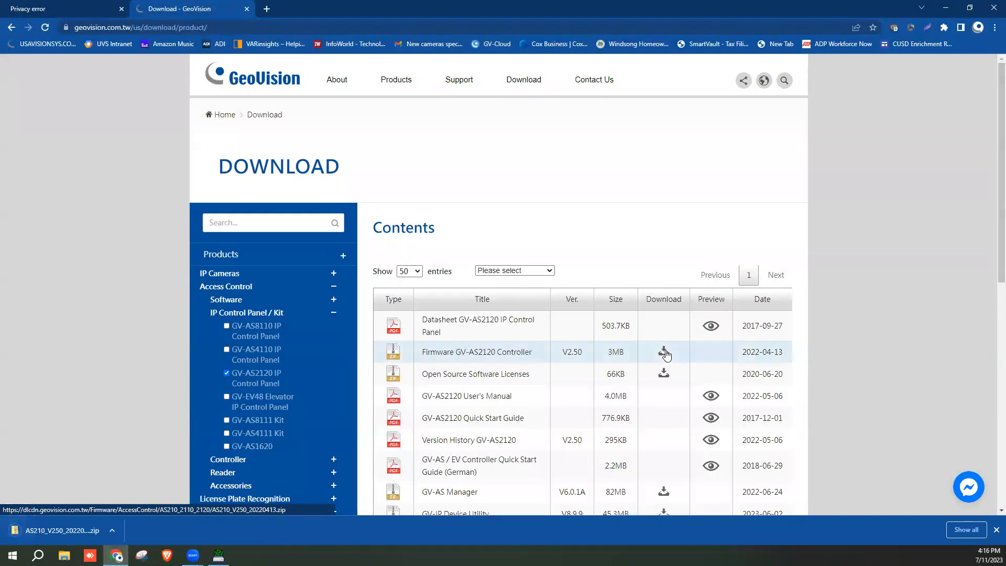
Extract the downloaded AS210_V250 firmware zip in its Downloads folder
click(115, 531)
click(137, 496)
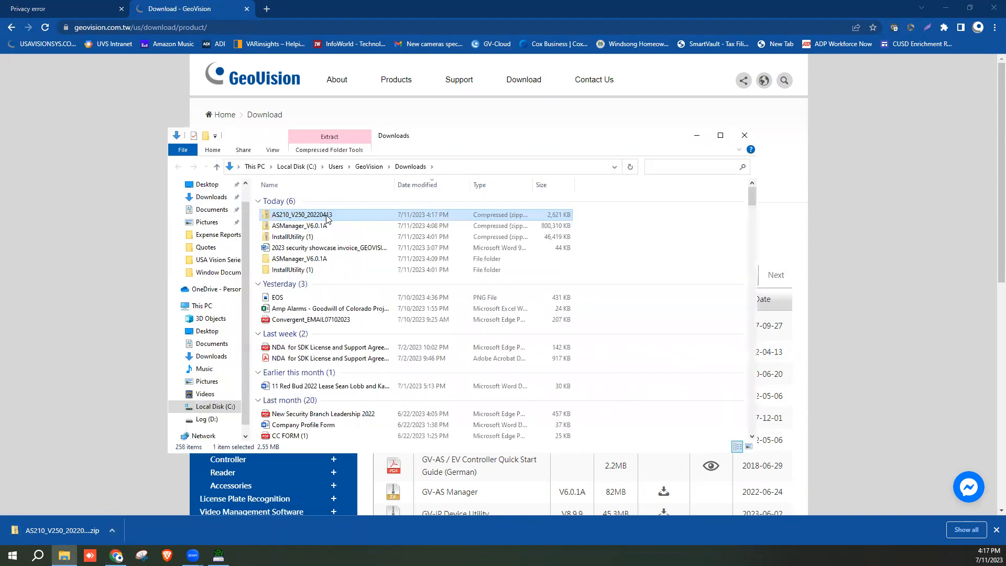
right_click(326, 217)
click(356, 260)
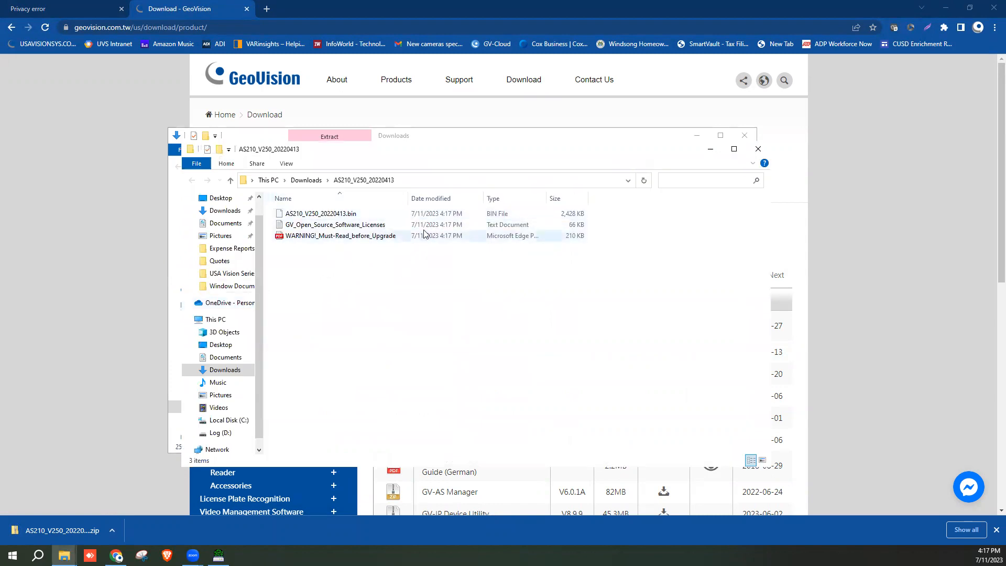
Move AS210_V250_20220413.bin onto the Desktop and close both Explorer windows
drag(409, 201, 464, 200)
click(319, 237)
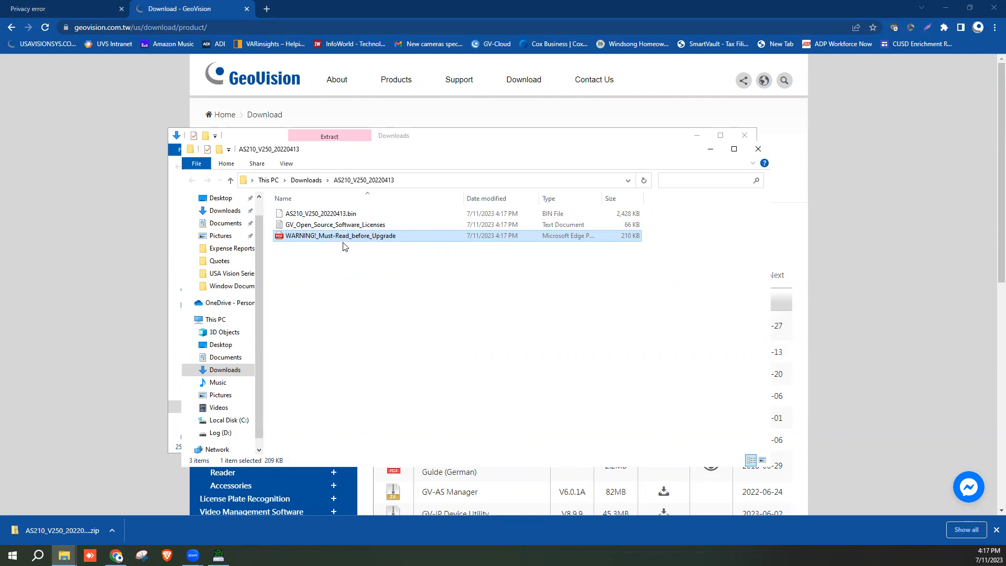
click(352, 213)
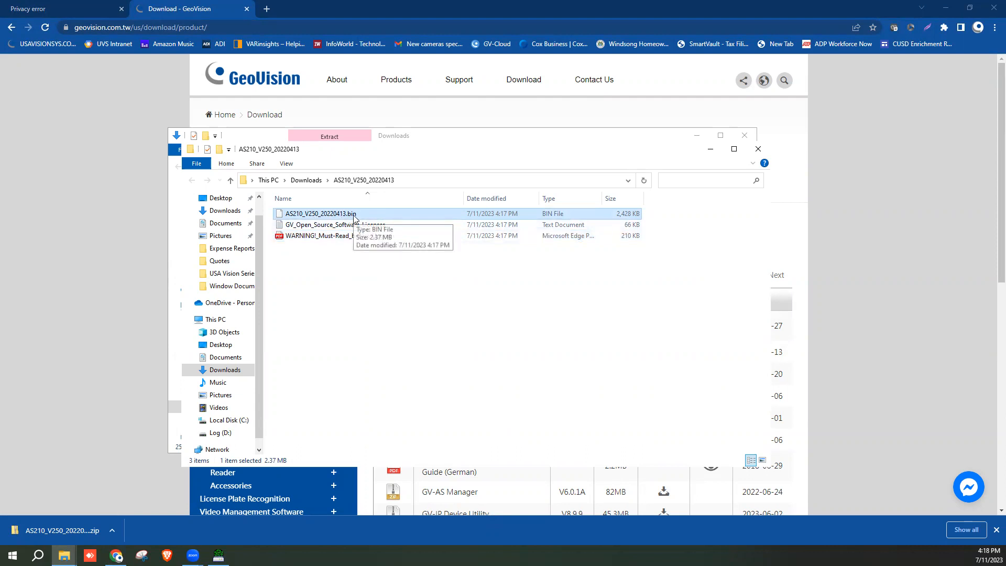
scroll(220, 235, up, 1)
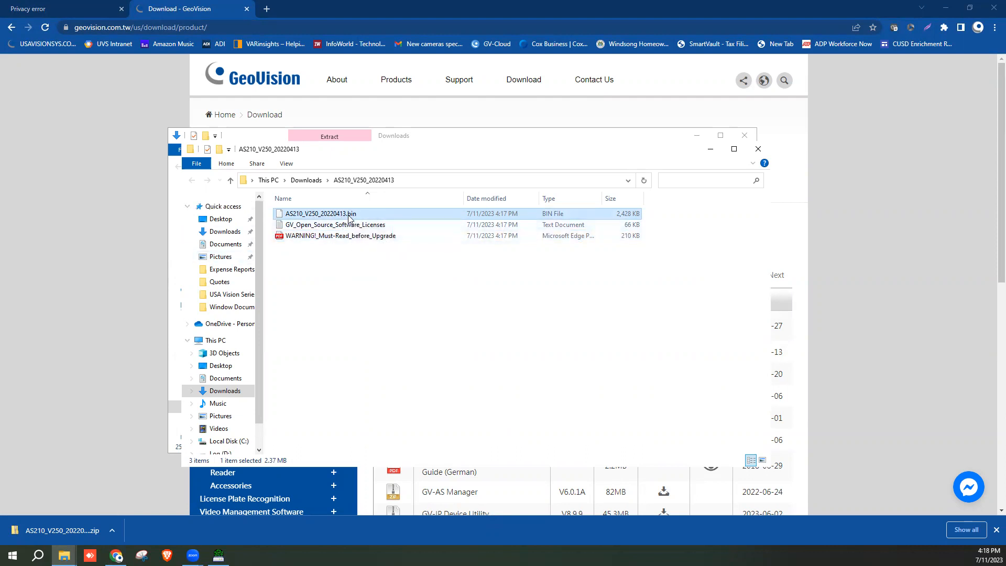
drag(349, 217, 226, 220)
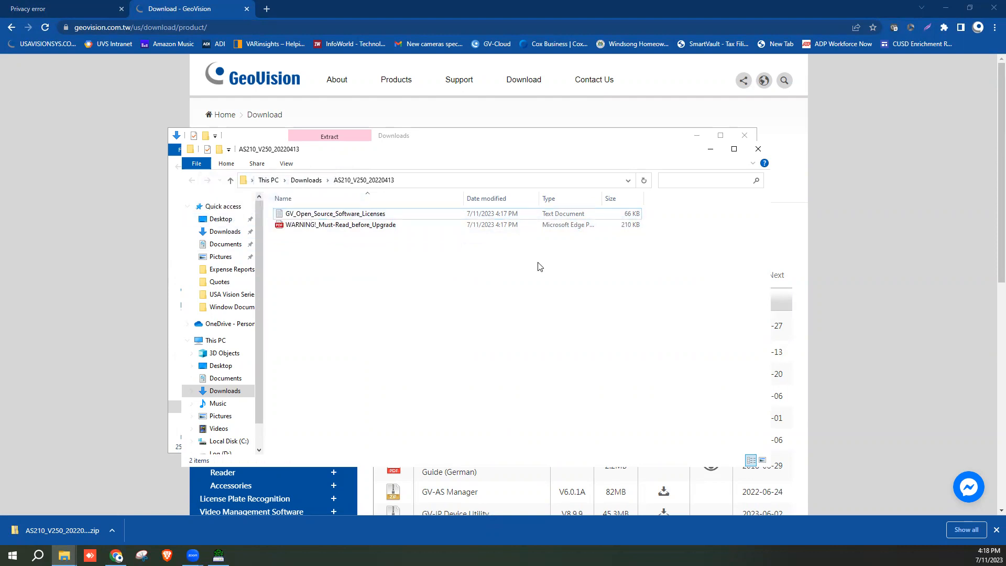
click(744, 136)
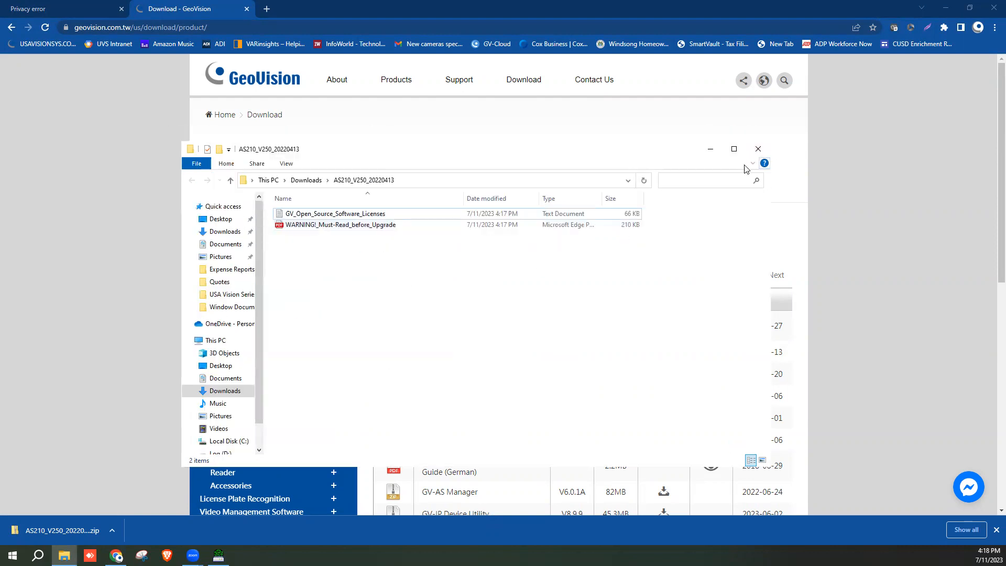
click(760, 148)
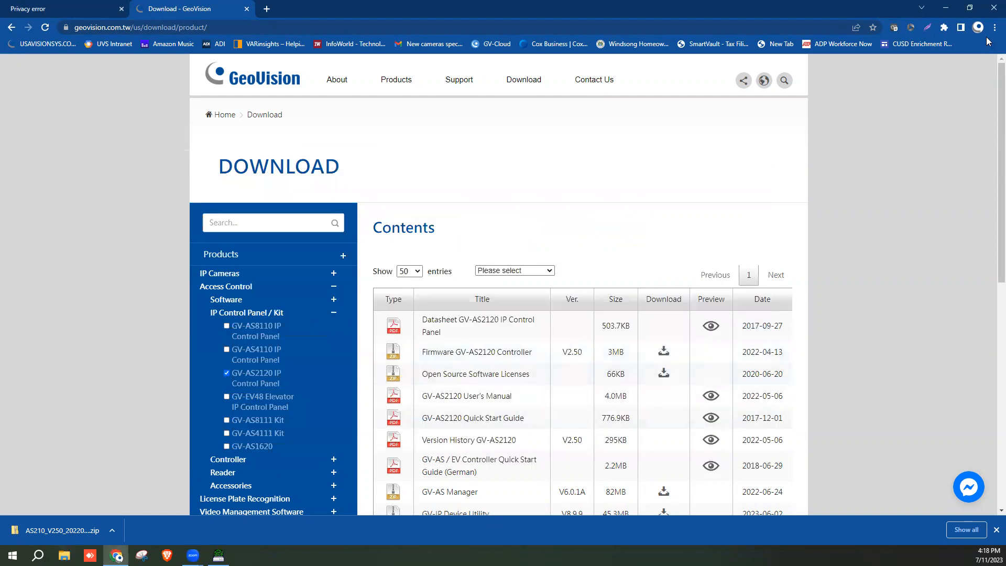
click(992, 10)
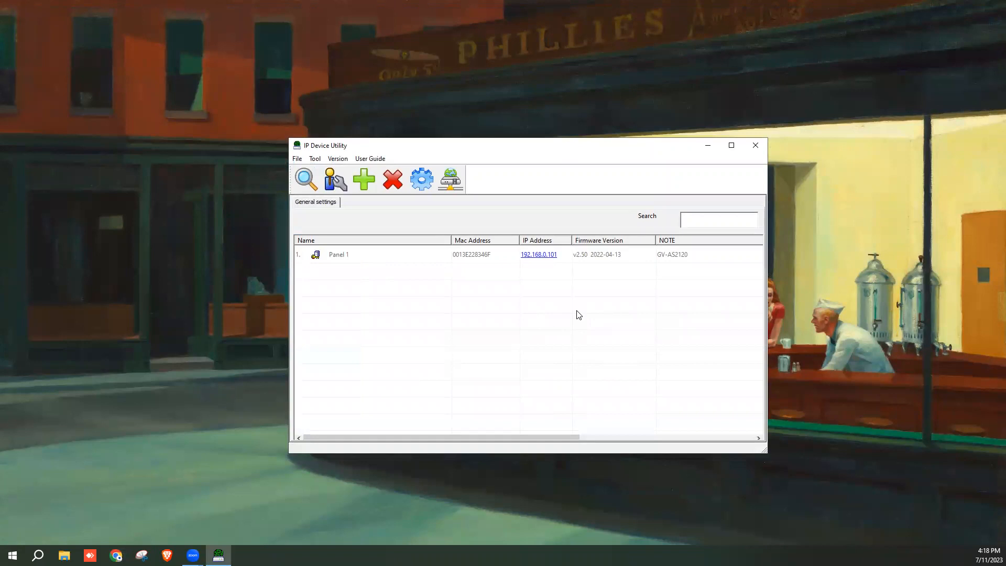
right_click(548, 254)
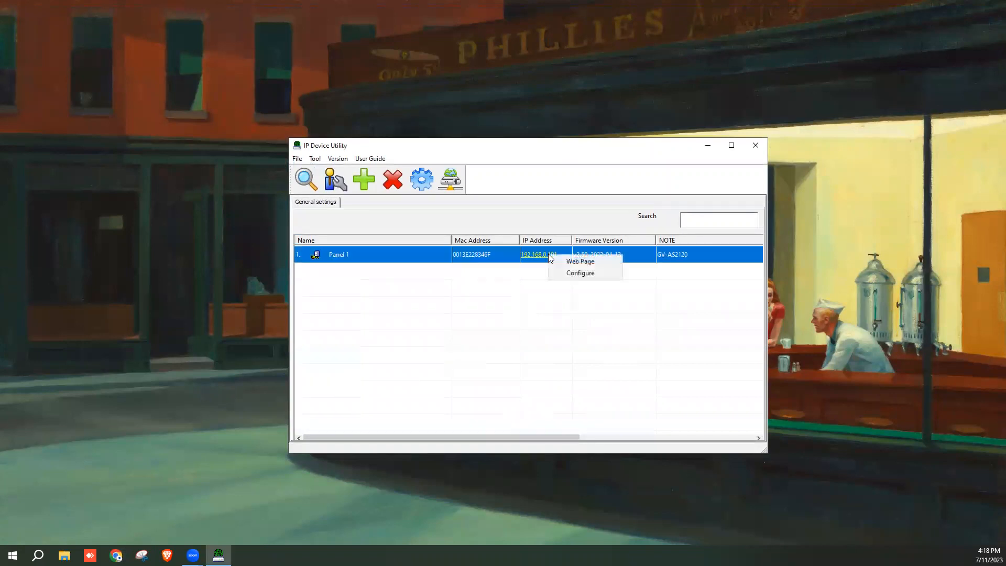
click(563, 273)
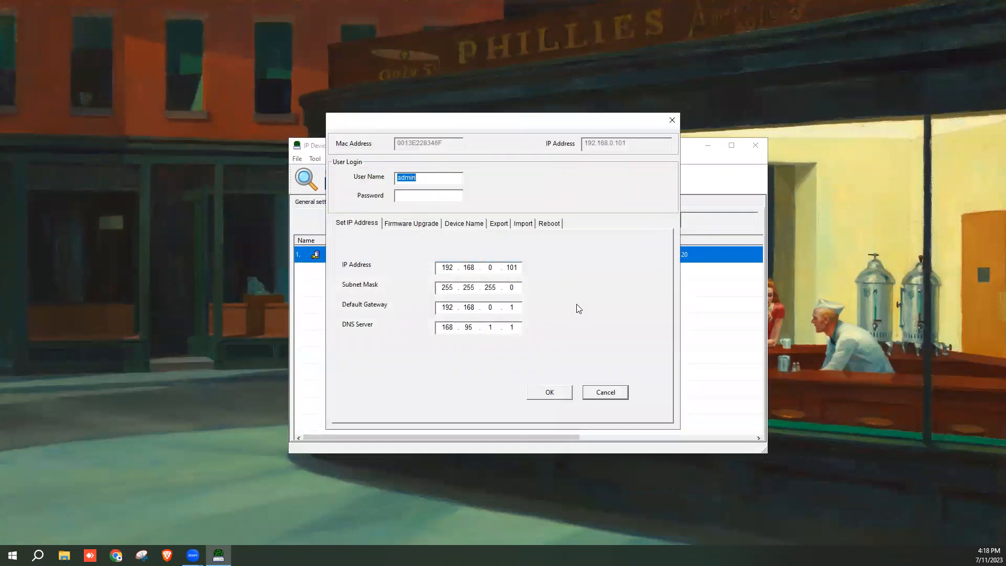
click(410, 197)
text(********)
click(426, 224)
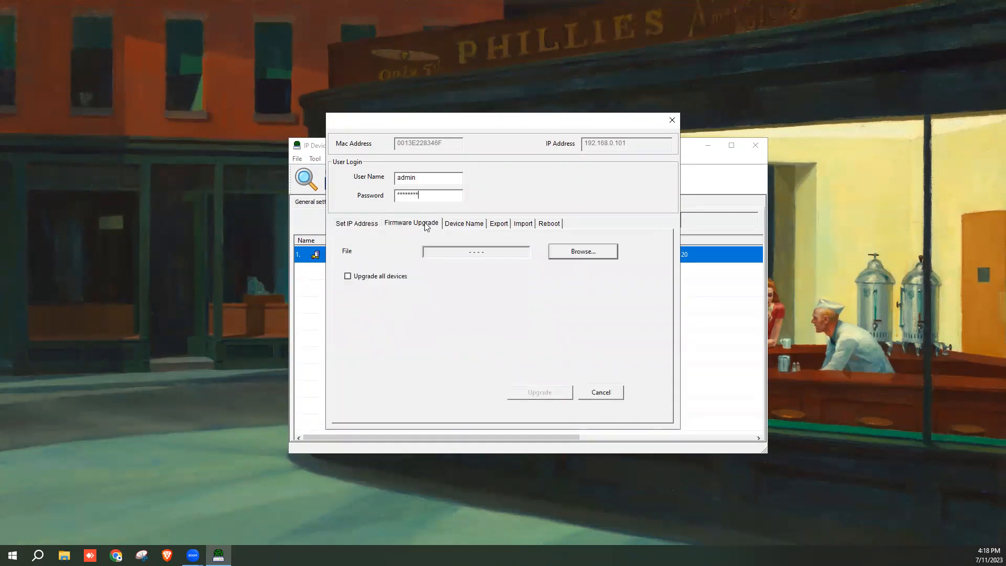
click(584, 254)
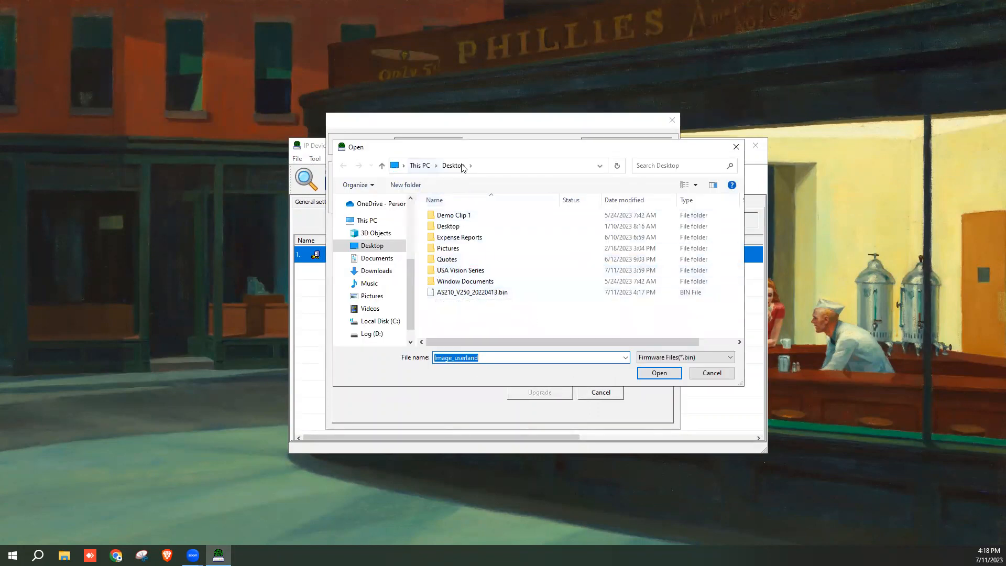
click(474, 293)
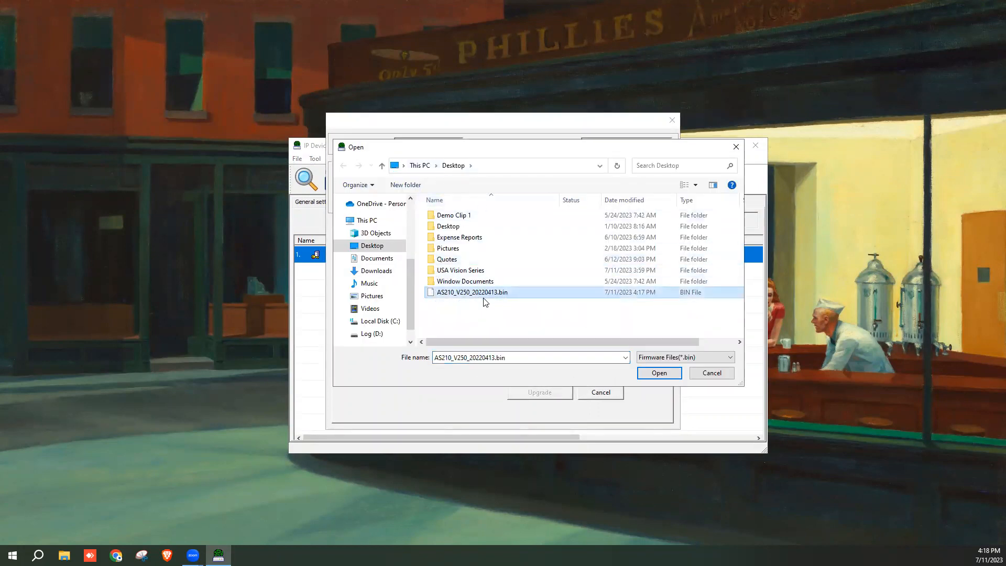
click(659, 373)
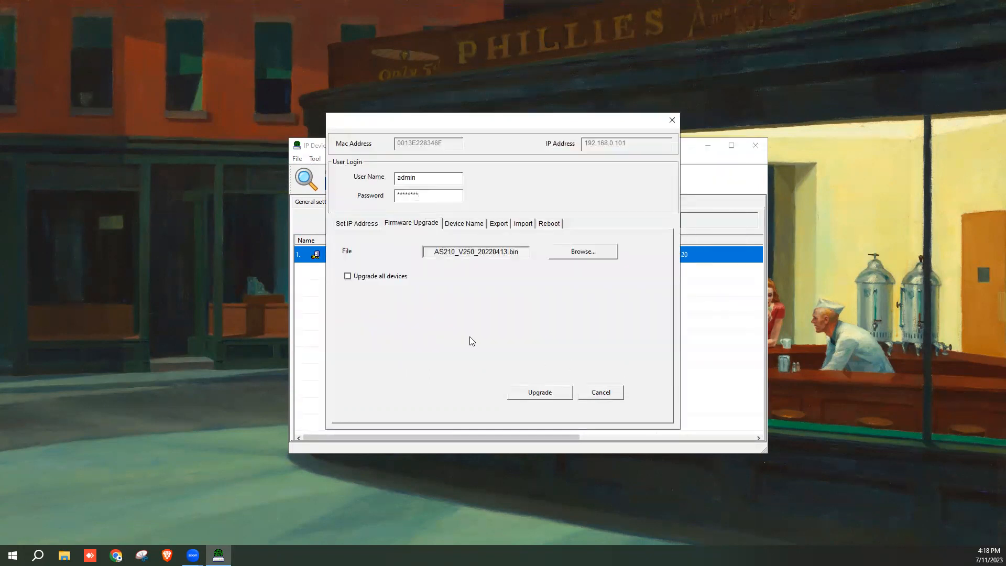
click(347, 278)
click(598, 392)
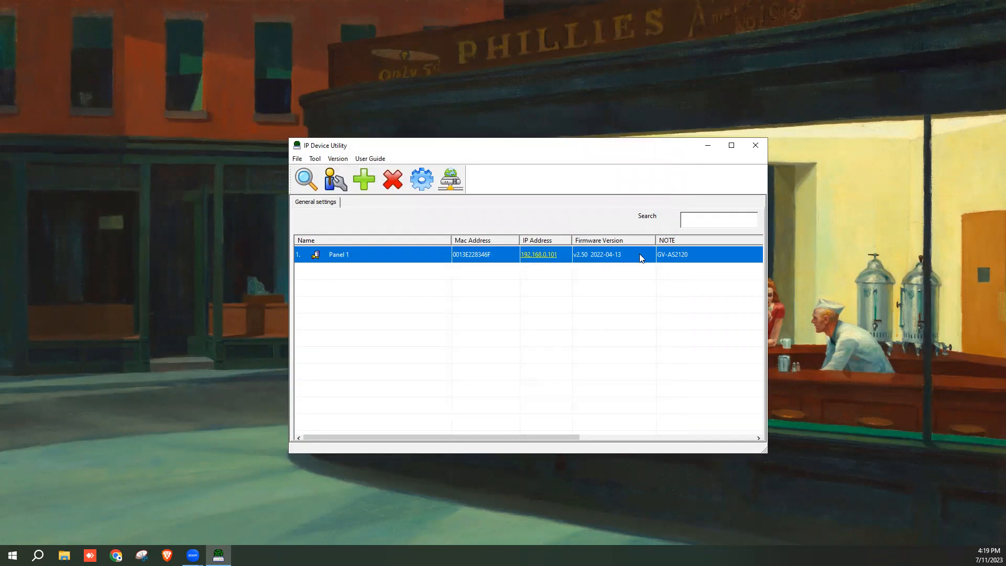
click(544, 259)
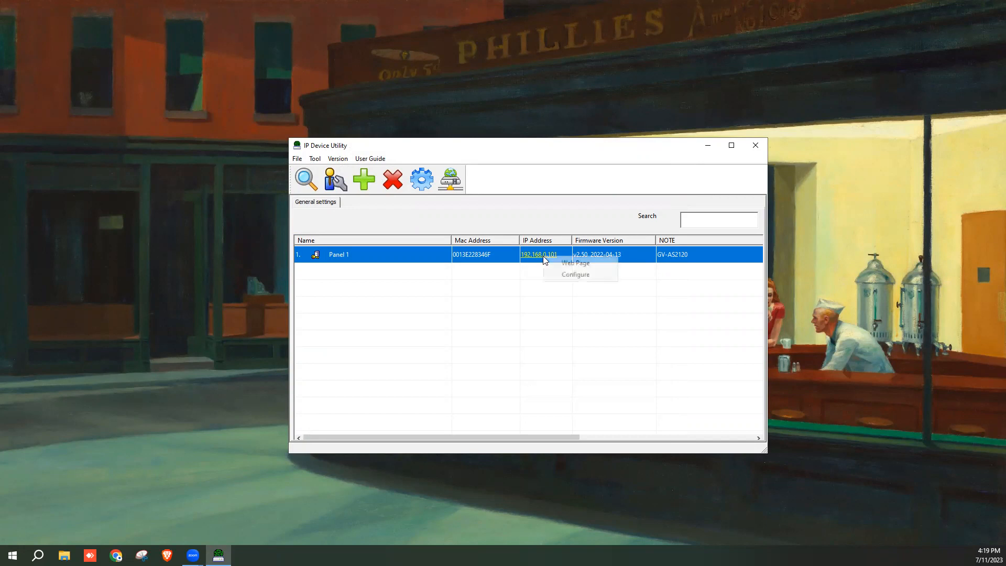
Open 192.168.0.101 past the certificate warning and sign in as admin with the account password
click(559, 265)
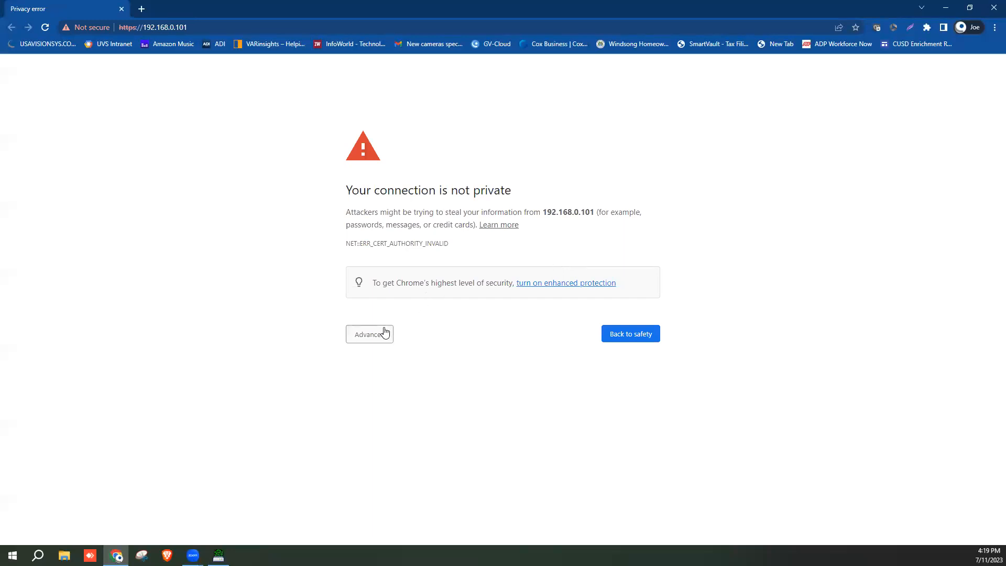
click(383, 333)
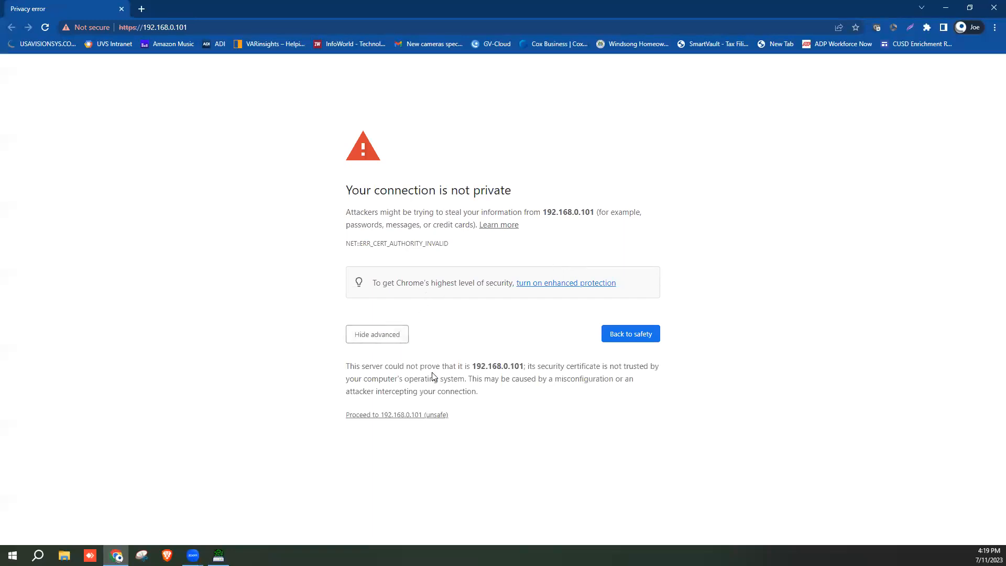
click(423, 415)
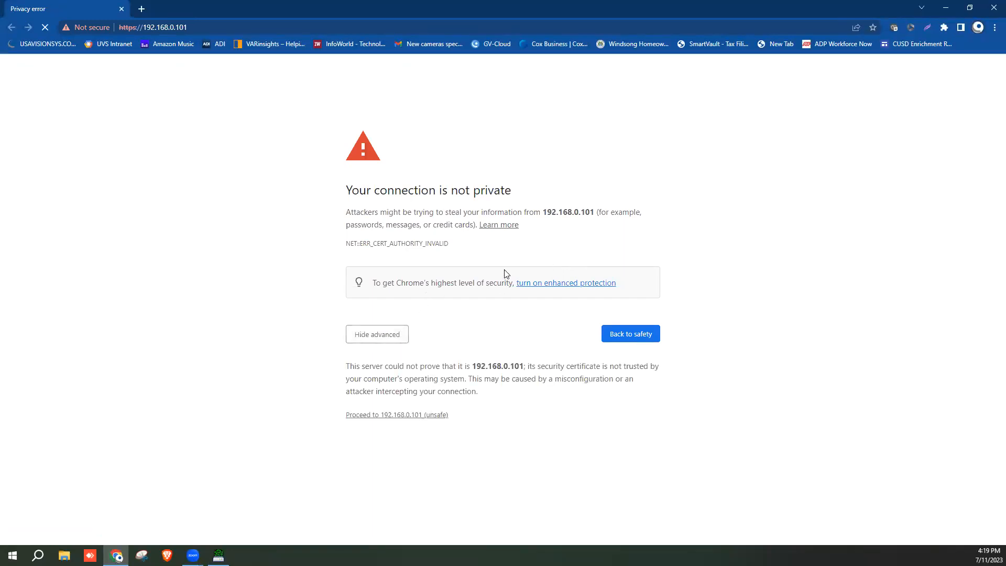
text(admin)
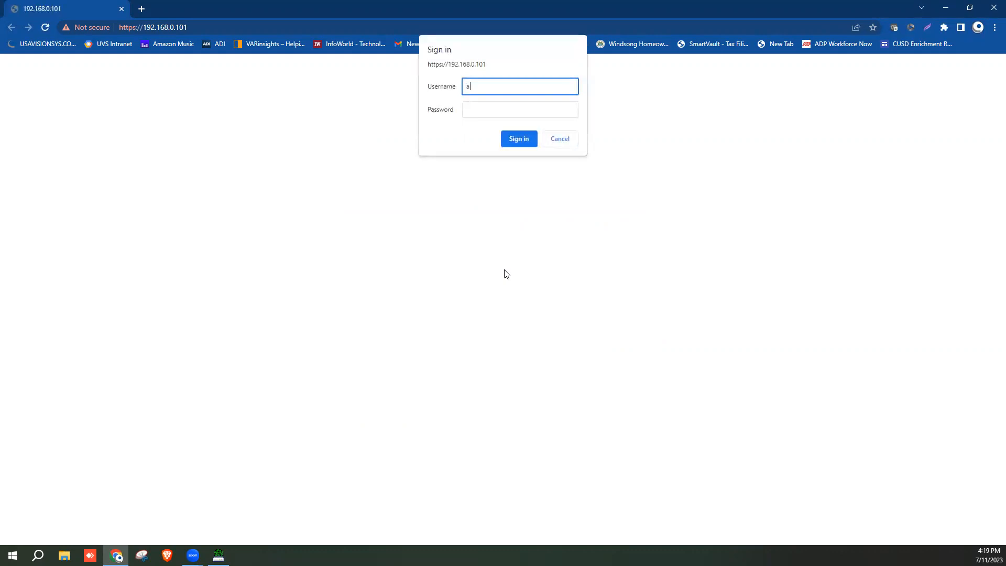
key(Tab)
text(a*******)
key(Return)
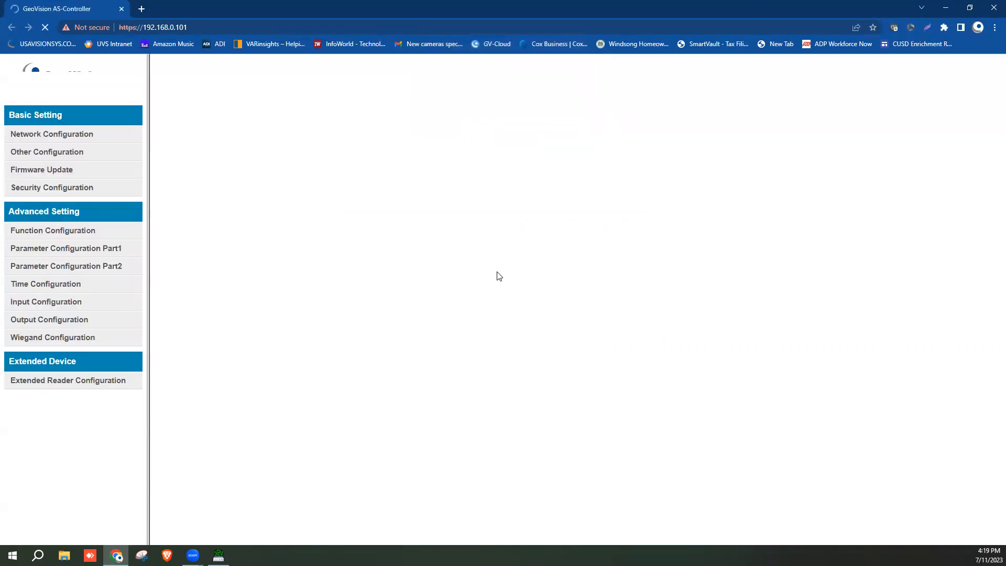
Check Firmware Update without uploading, then view Other Configuration showing firmware V2.5.0-20220413
click(87, 231)
click(67, 174)
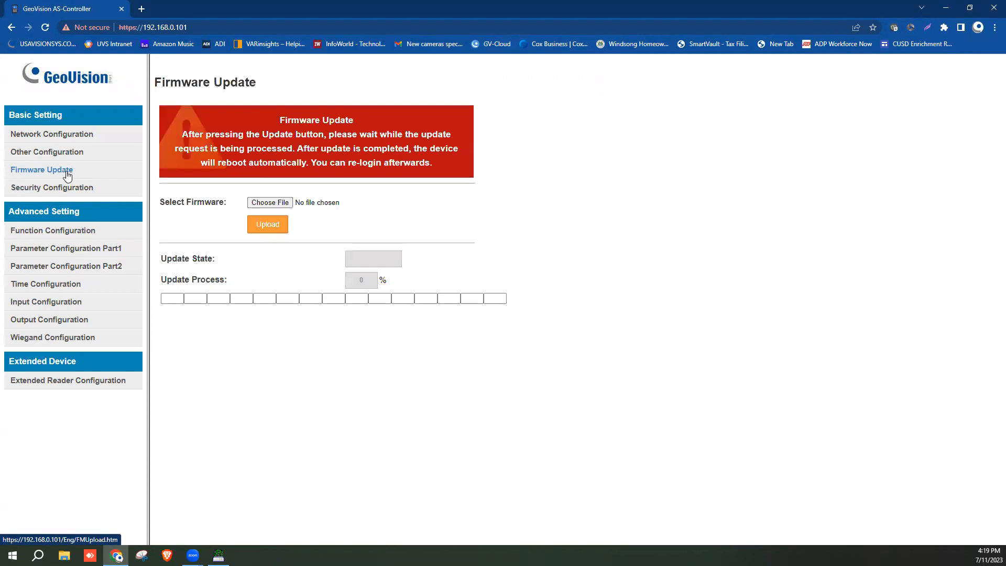
click(263, 201)
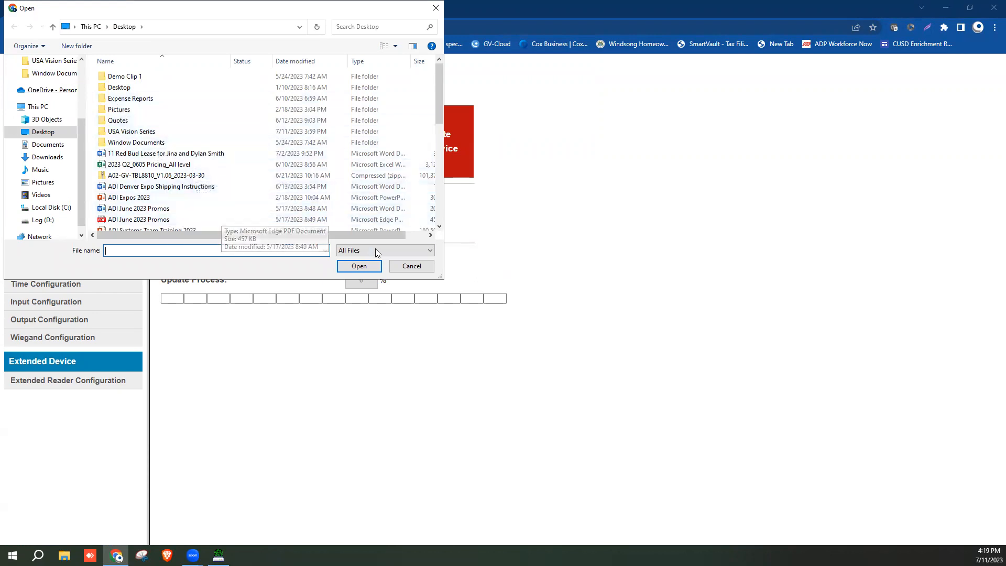
click(404, 266)
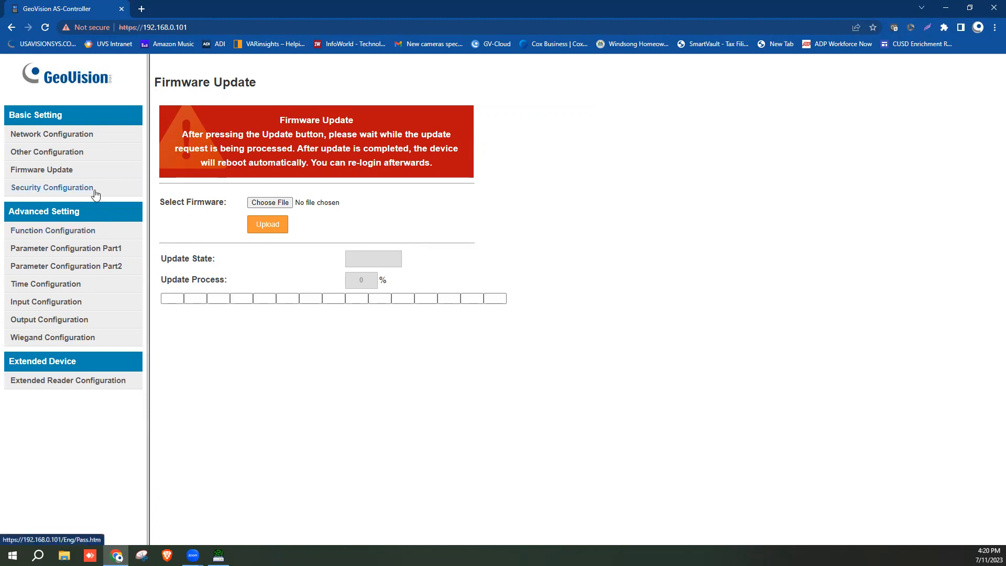
click(81, 151)
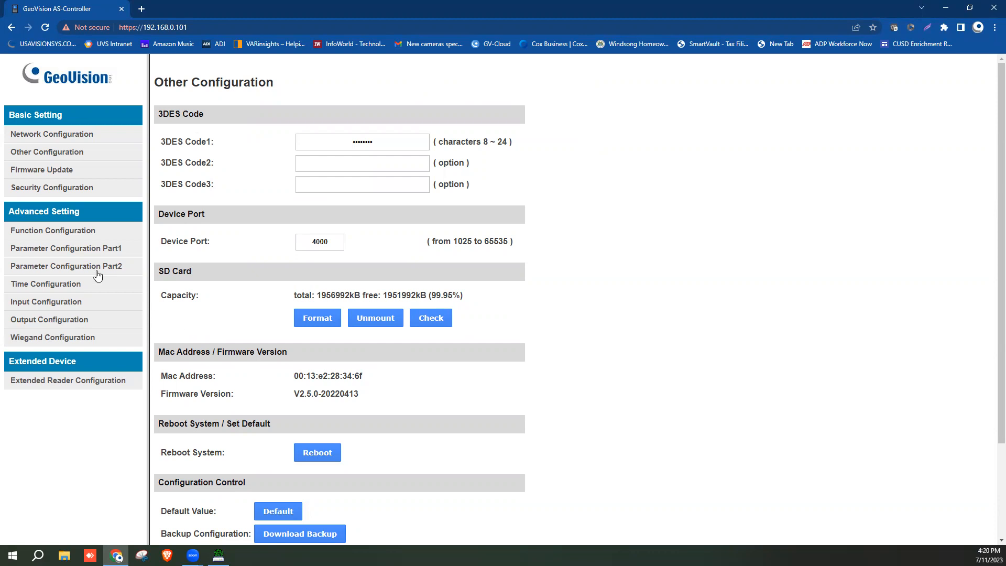
On Function Configuration, replace controller ID 1 with 2 and scroll down toward Submit
click(76, 235)
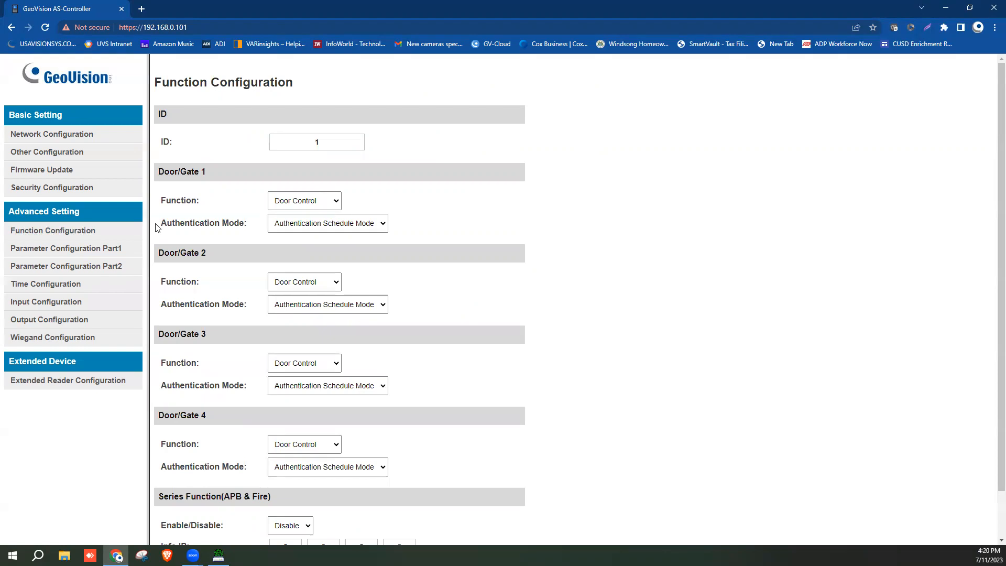
click(314, 141)
drag(321, 140, 304, 153)
text(2)
scroll(372, 241, down, 2)
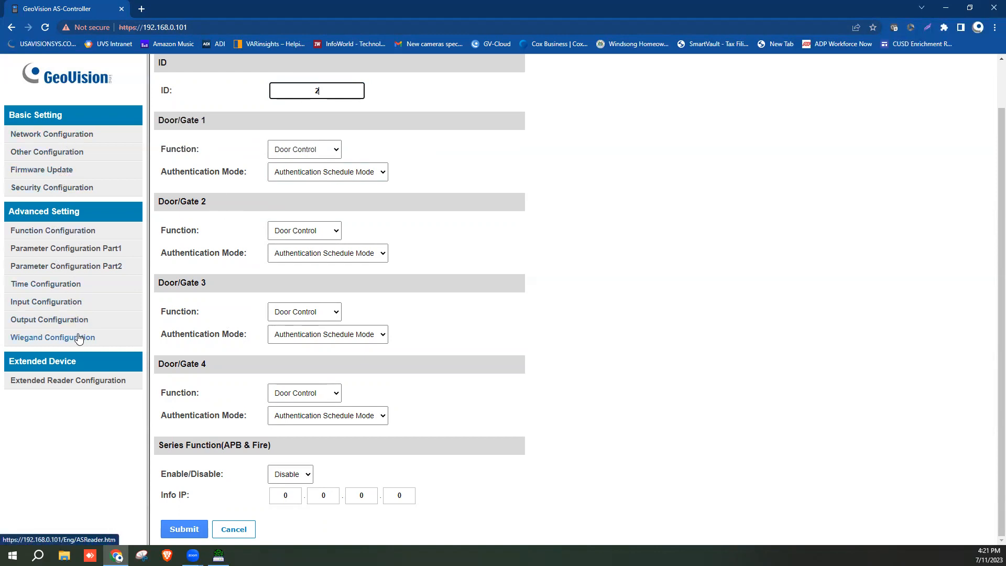
Review input 01's NO, door and Door Contact settings unchanged, then move to Output Configuration
click(80, 309)
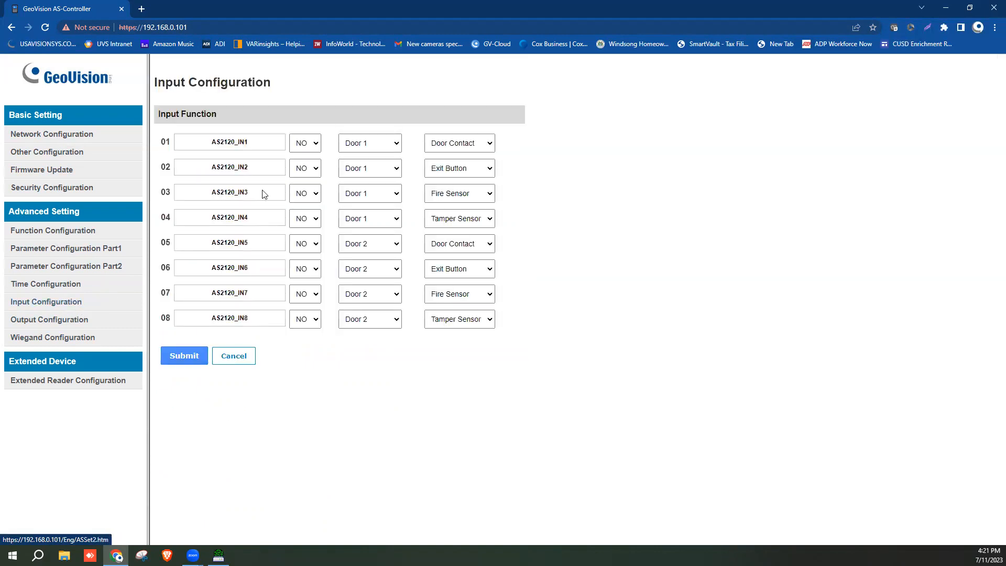
click(316, 149)
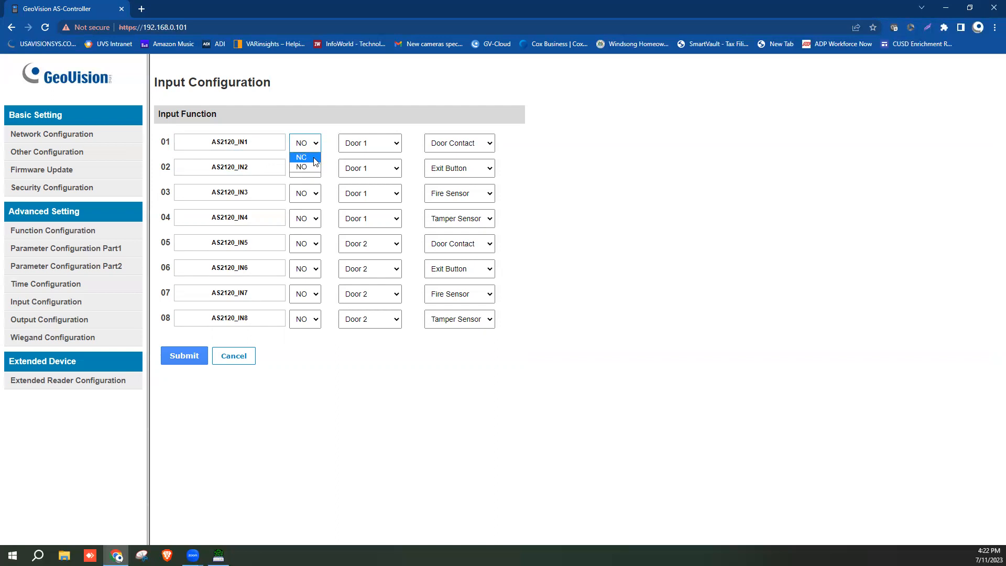
click(353, 112)
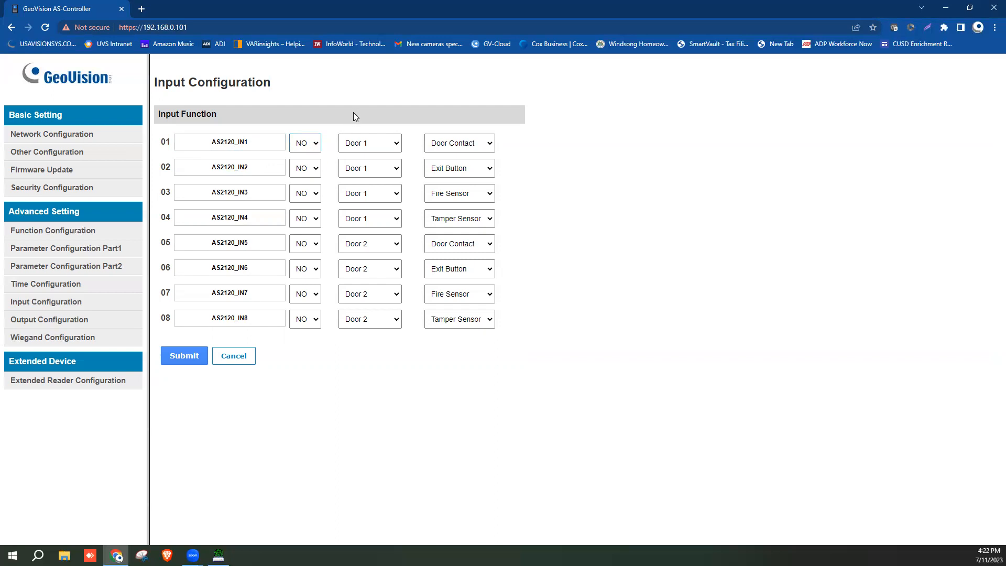
click(396, 146)
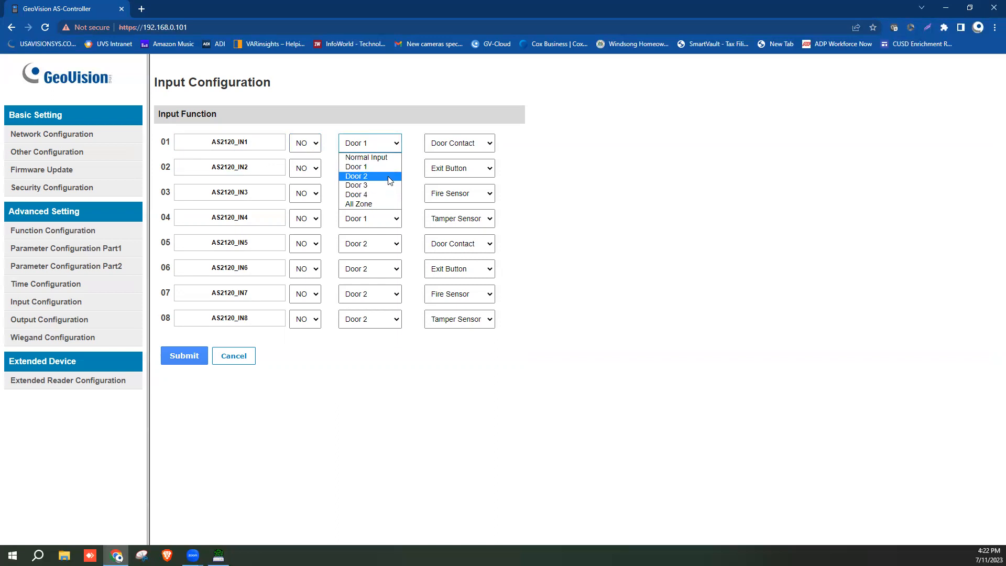
click(498, 140)
click(491, 147)
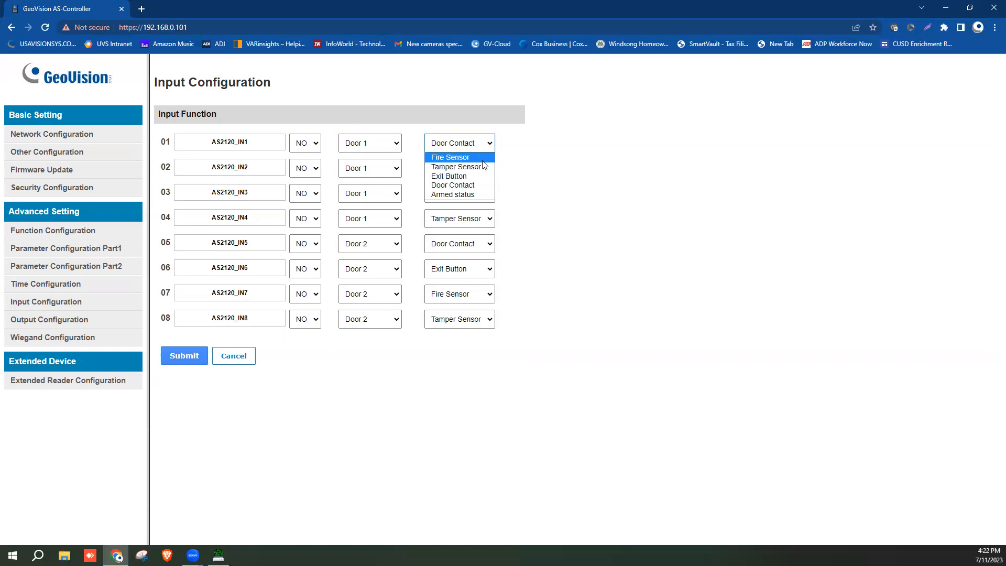
click(526, 158)
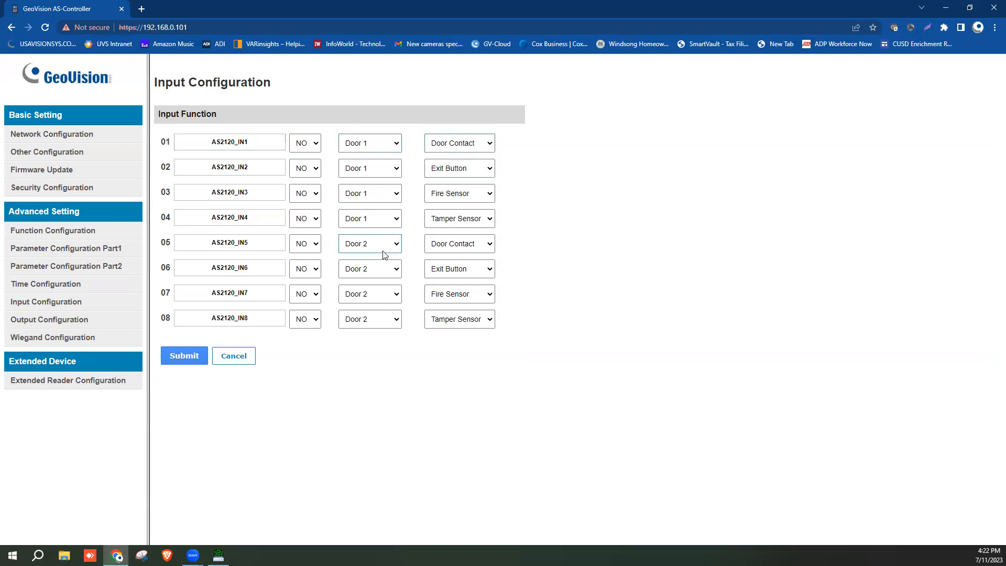
click(44, 325)
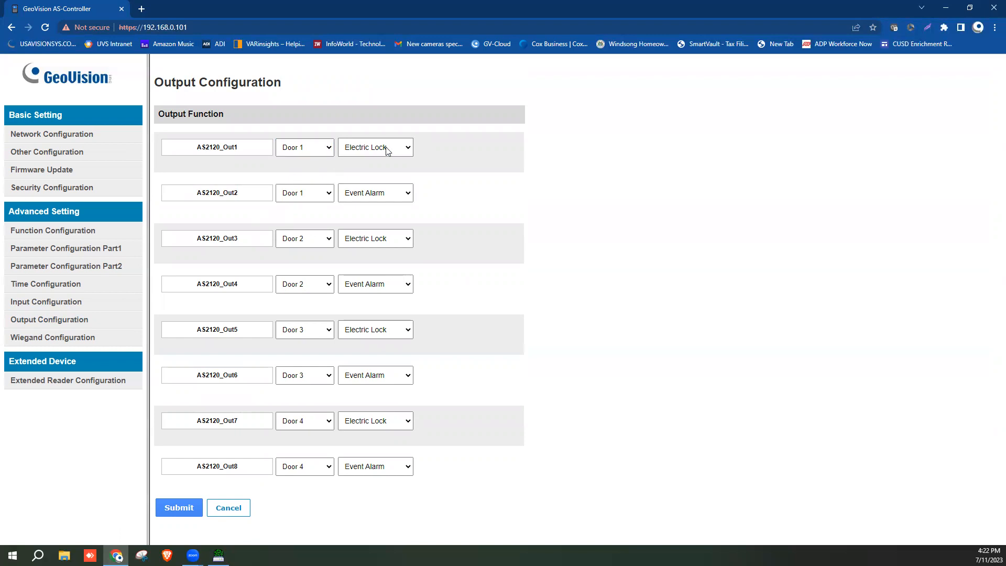
Inspect Out1's door and Electric Lock function without changes, then move to Wiegand Configuration
click(236, 149)
click(318, 149)
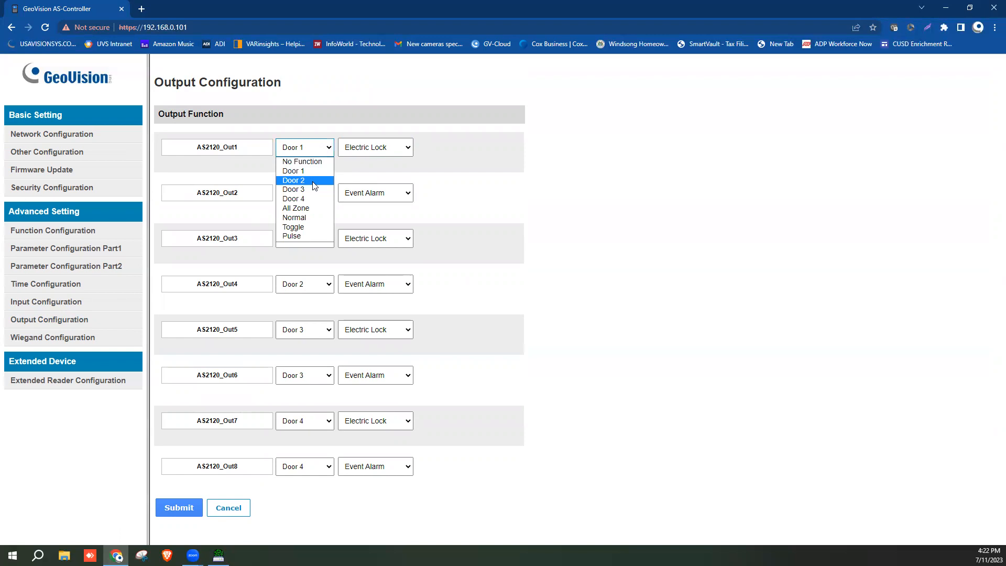
click(408, 153)
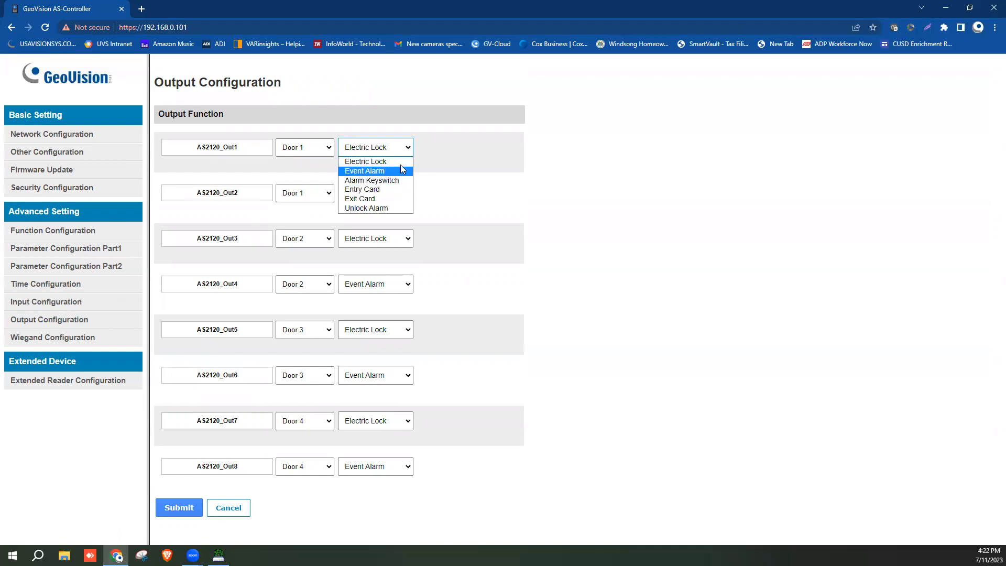
click(436, 168)
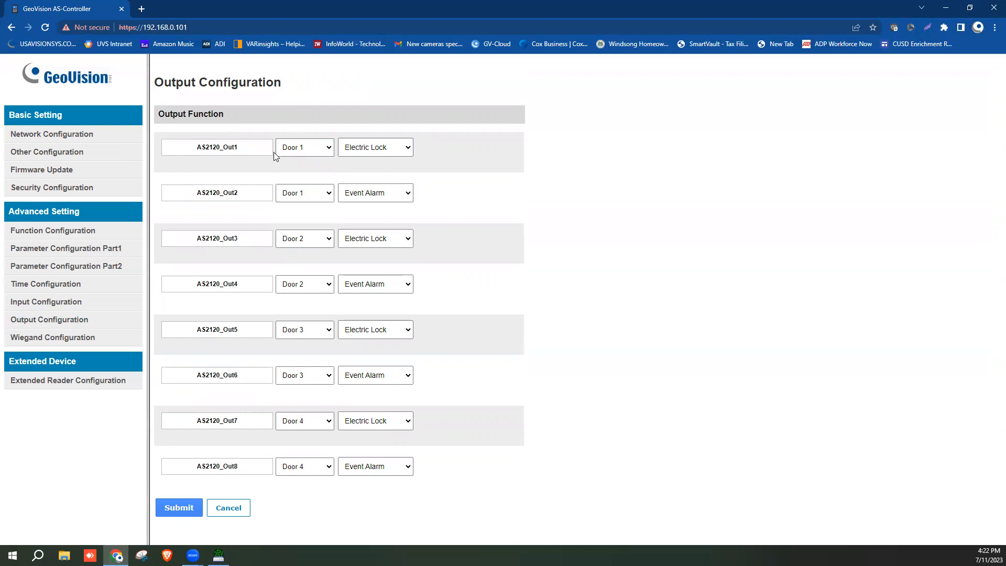
click(57, 343)
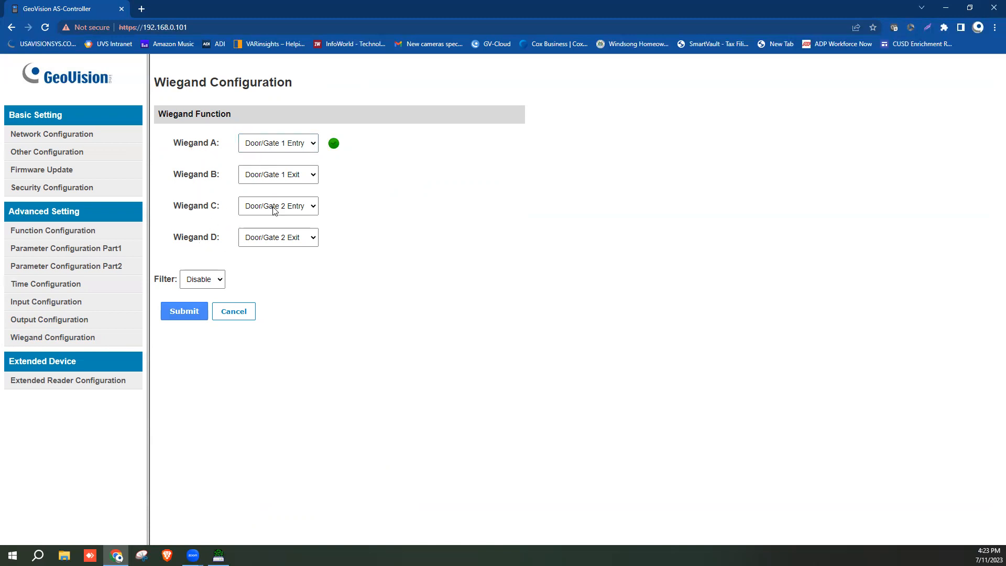
Confirm Wiegand A stays on Door/Gate 1 Entry, then return to Network Configuration
click(309, 145)
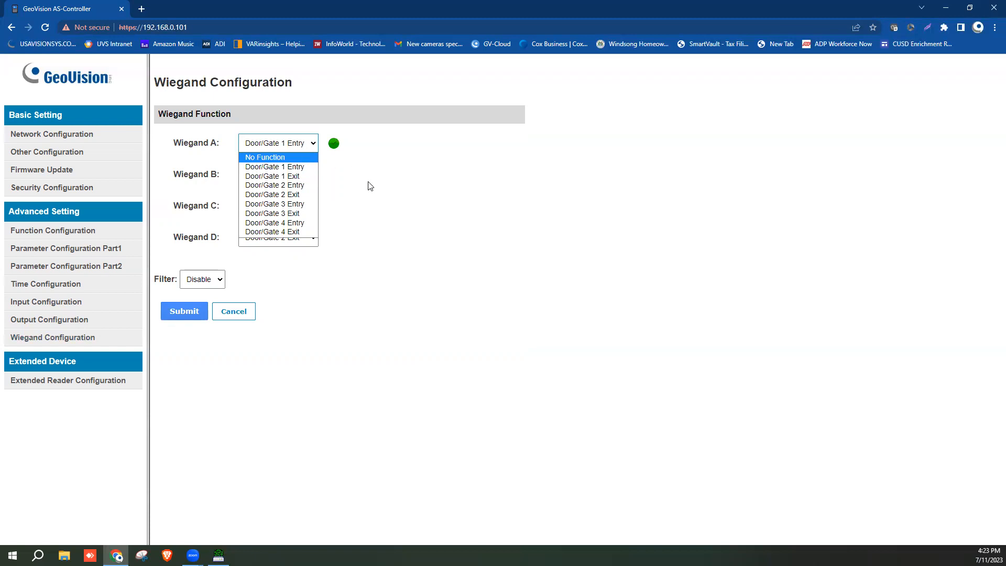
click(334, 180)
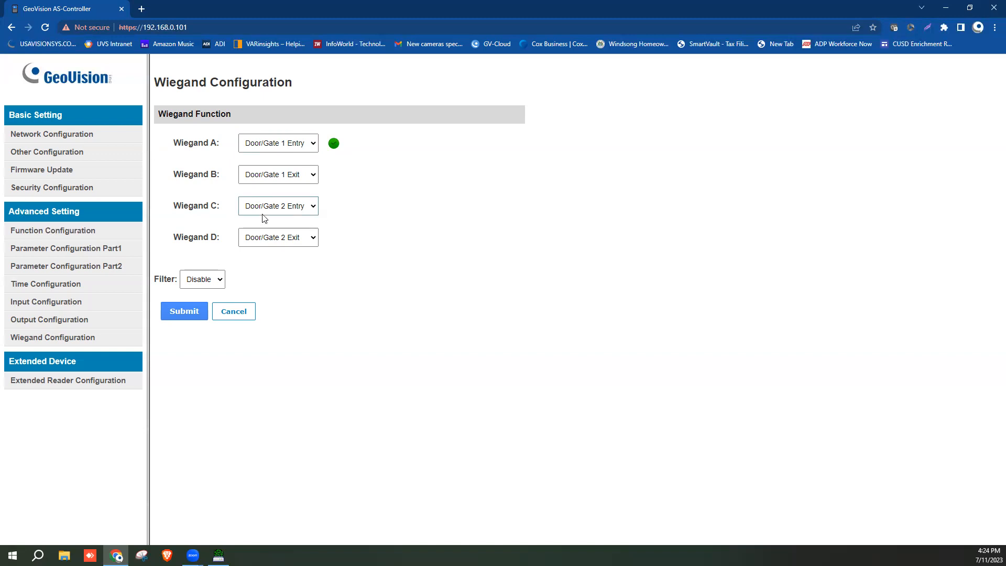
click(99, 140)
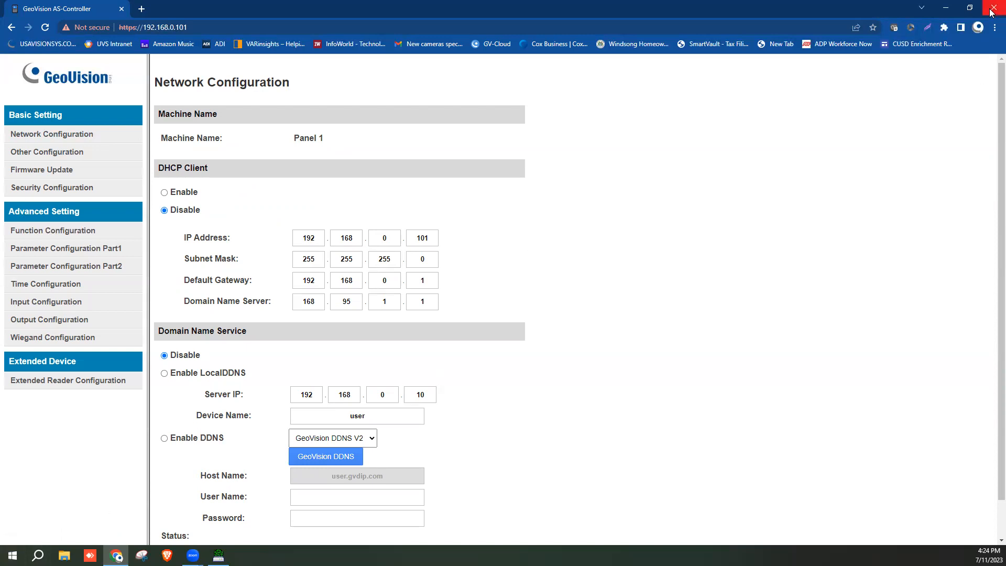
Minimize Chrome and IP Device Utility, then launch ASManager by searching 'asm' in Start
click(949, 10)
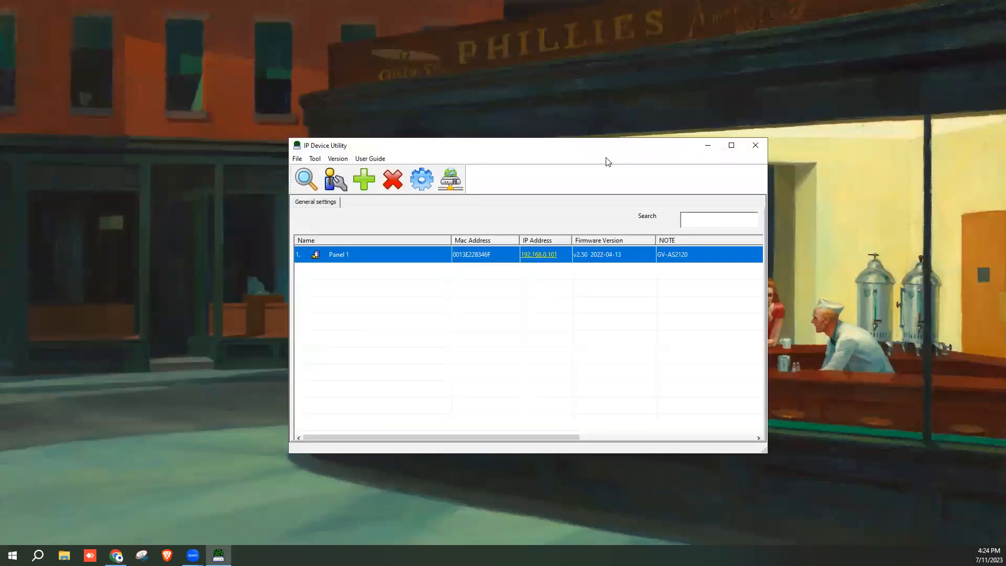
click(707, 145)
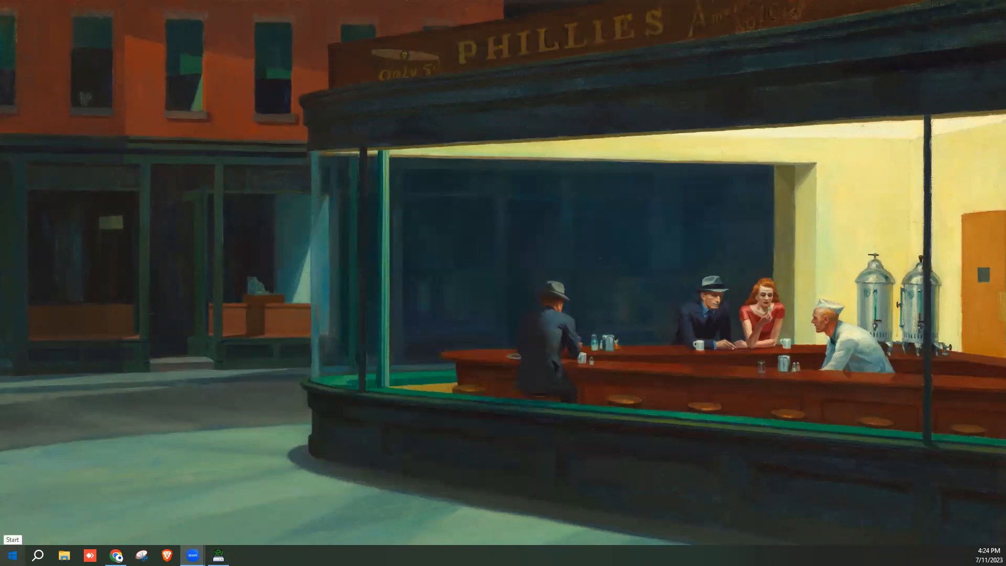
click(12, 554)
text(asm)
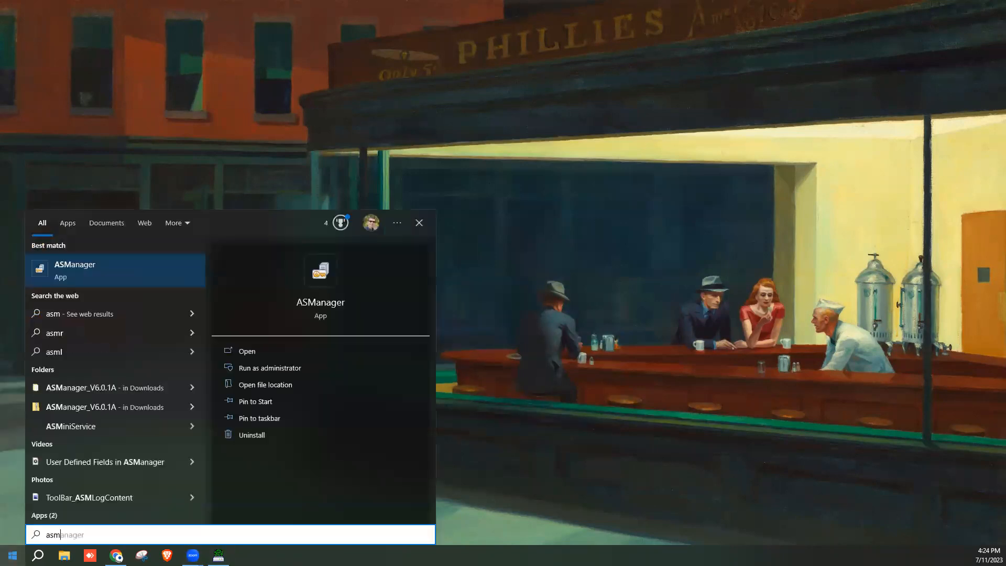
click(111, 271)
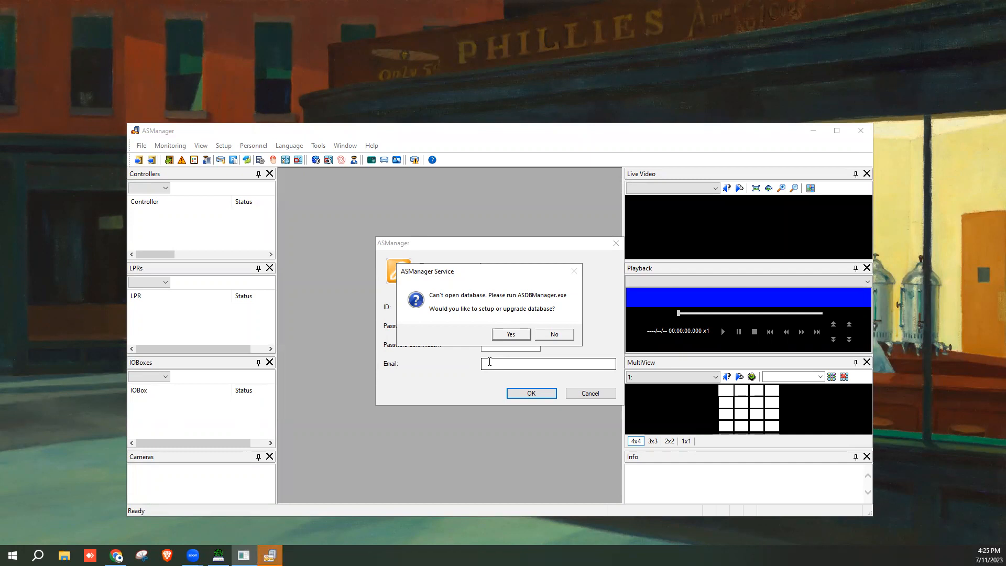
Accept database setup, create supervisor 'admin' with password and e-mail, and acknowledge the mail-server notice
click(508, 335)
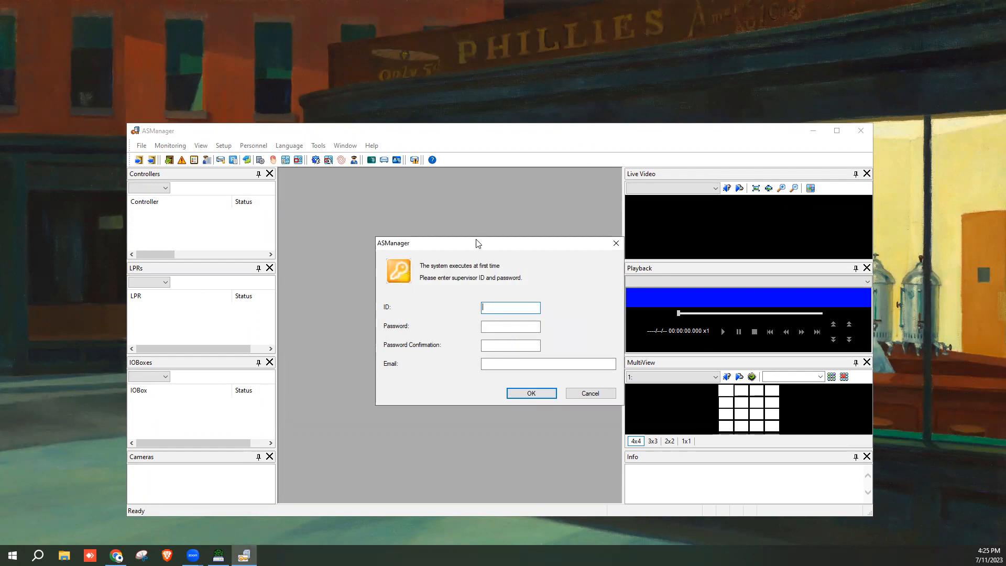
drag(462, 249, 434, 245)
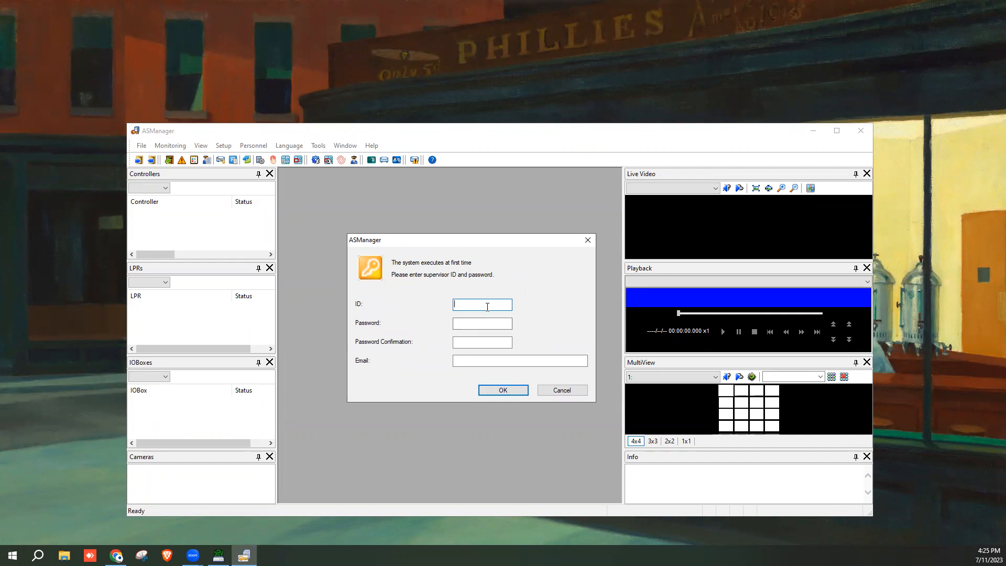
key(Tab)
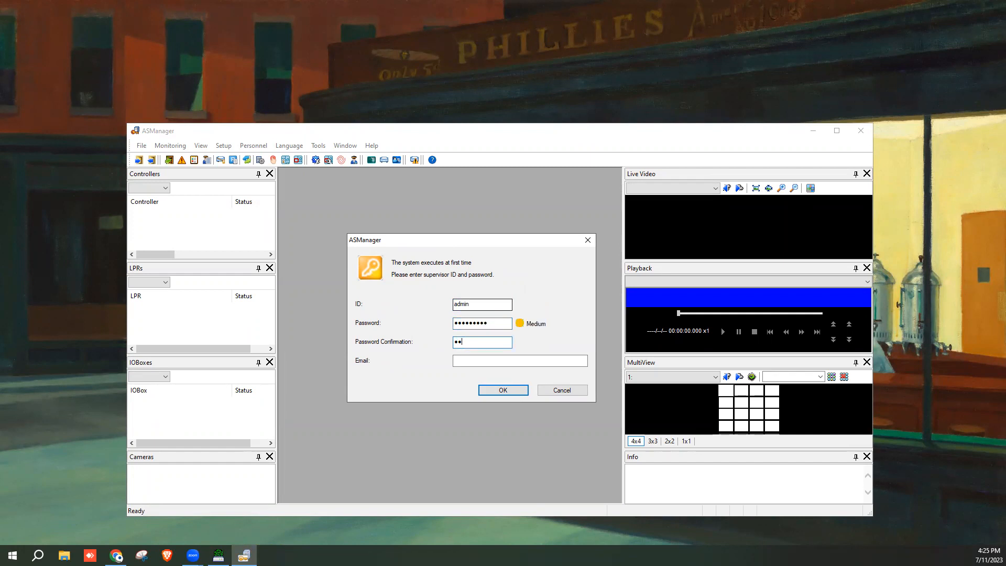
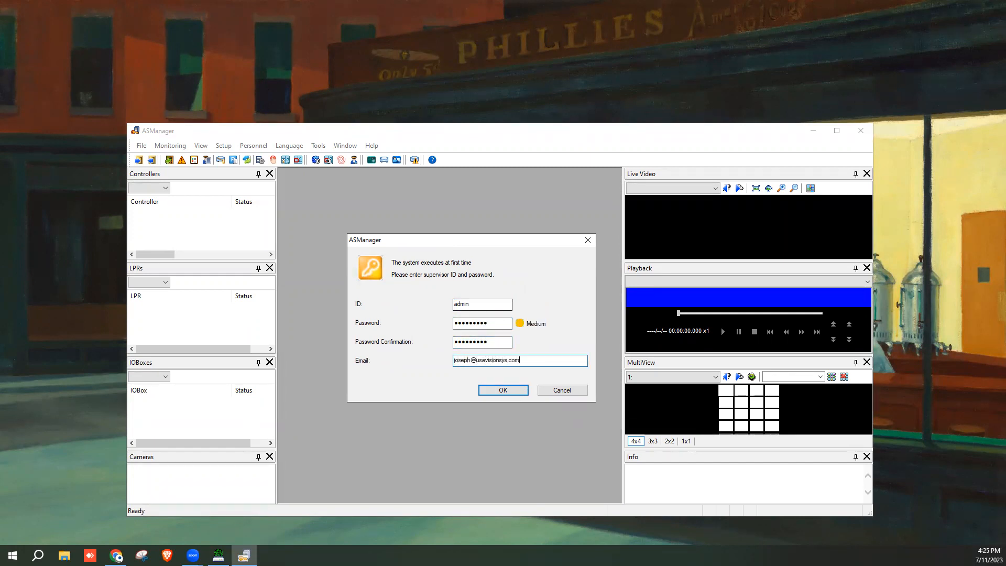
click(503, 390)
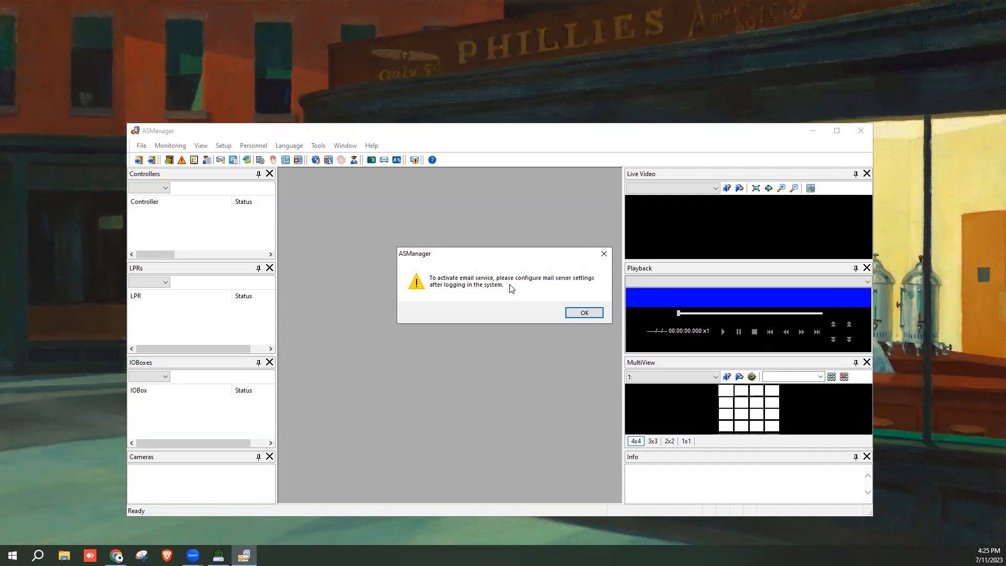
click(580, 312)
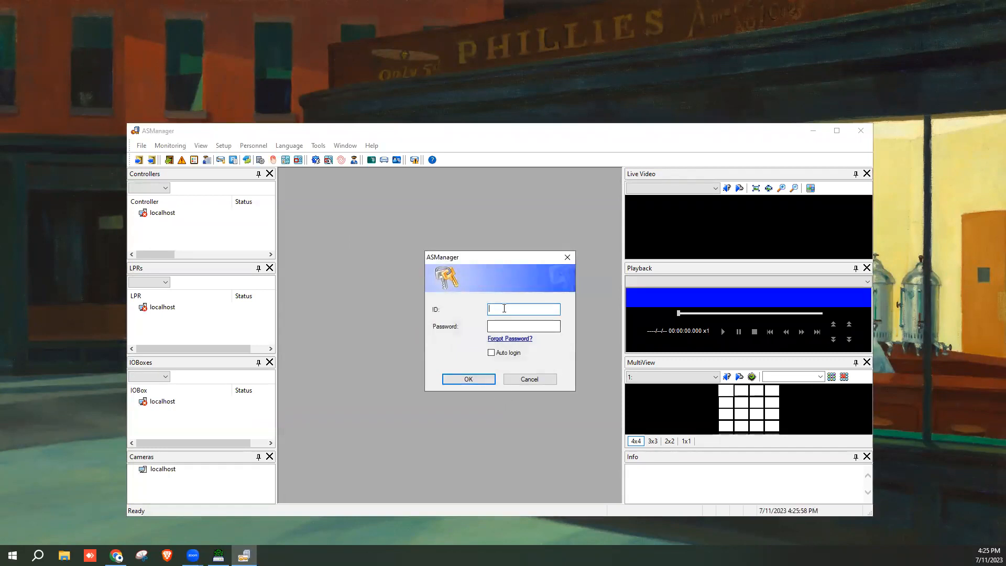
Log in as admin with the password and automatic login turned on
text(admin)
key(Tab)
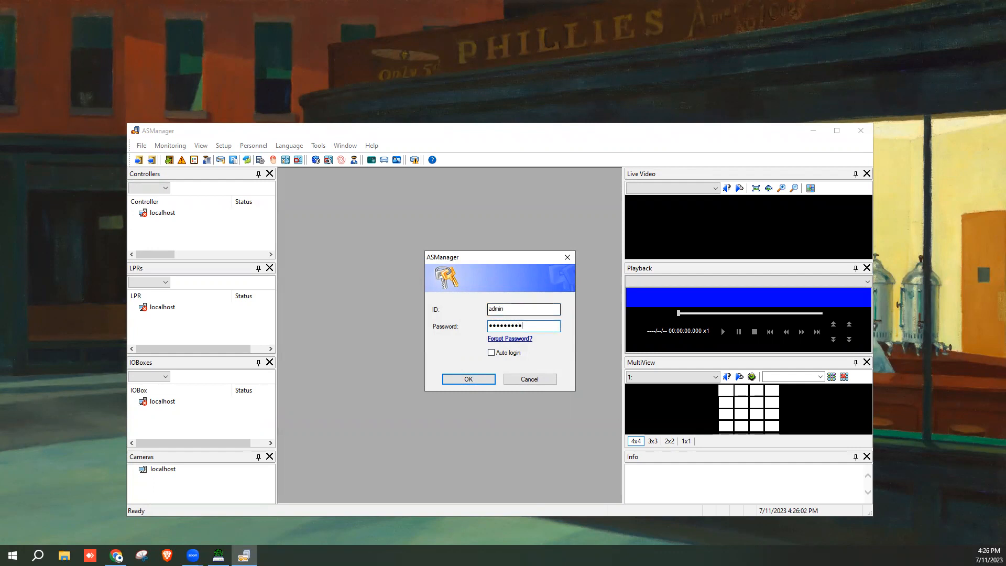
click(491, 353)
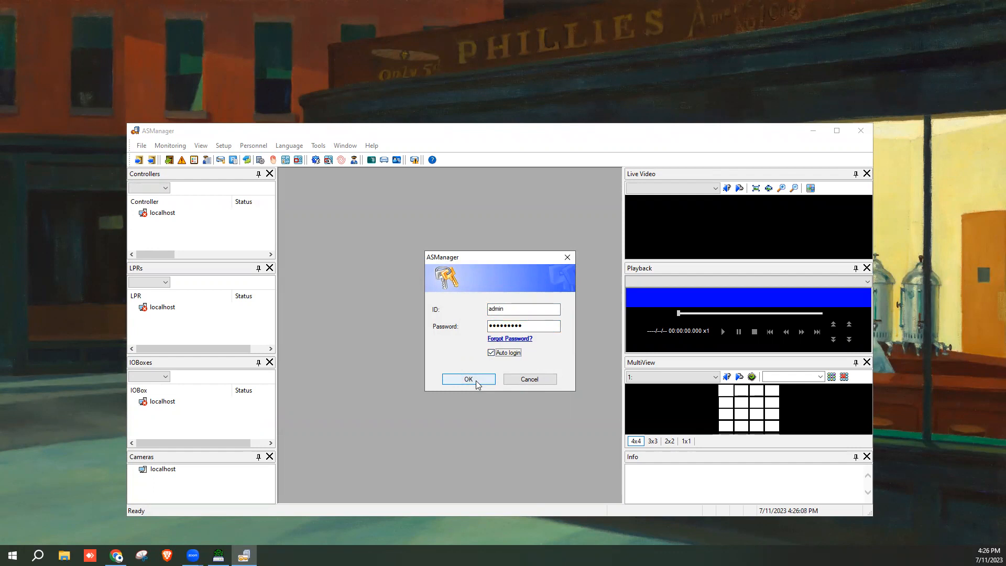
click(469, 378)
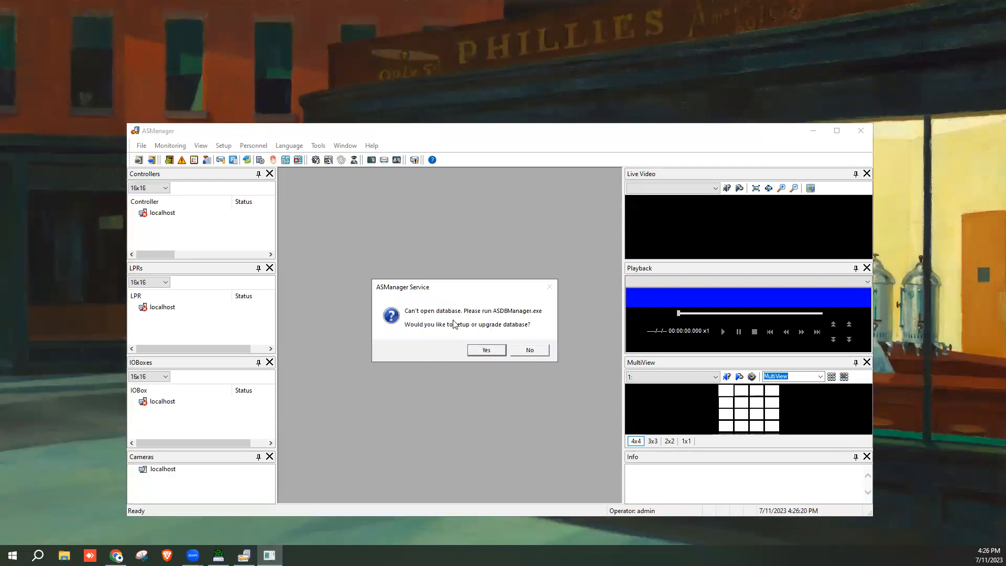
Agree to database setup and start a Microsoft Office Access connection via Setup MDB / MSSQL Database
click(492, 353)
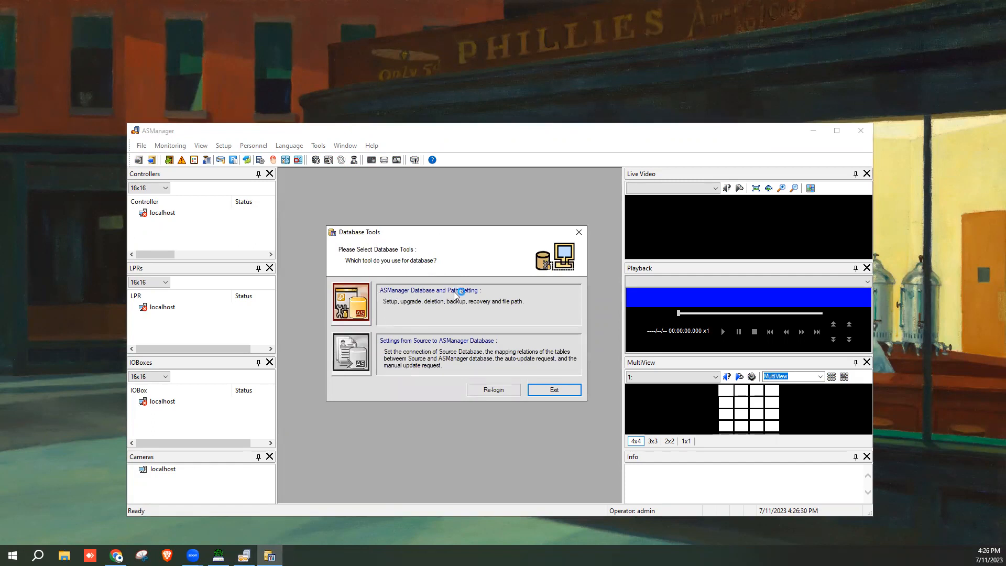
click(362, 301)
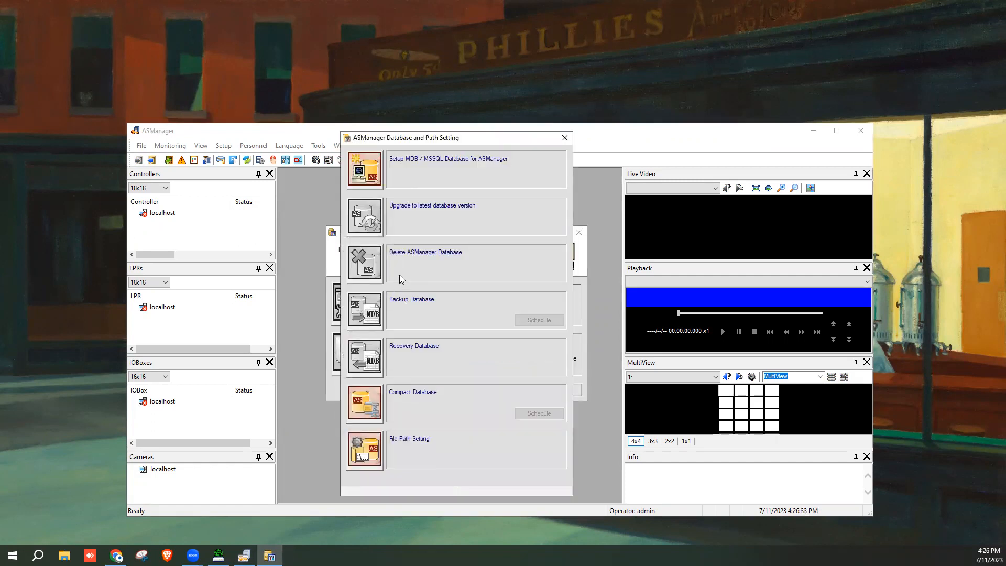
click(383, 166)
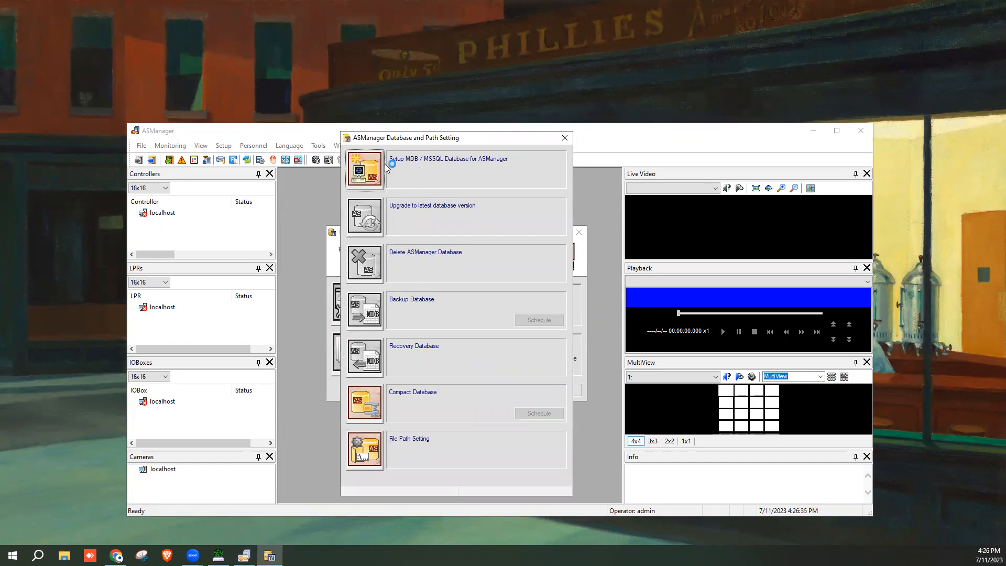
click(362, 180)
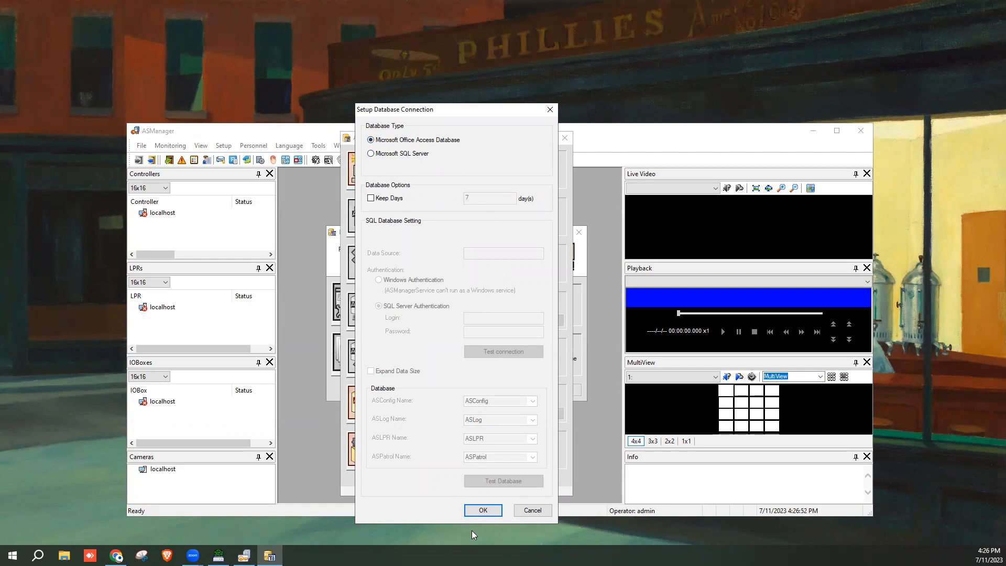
click(481, 511)
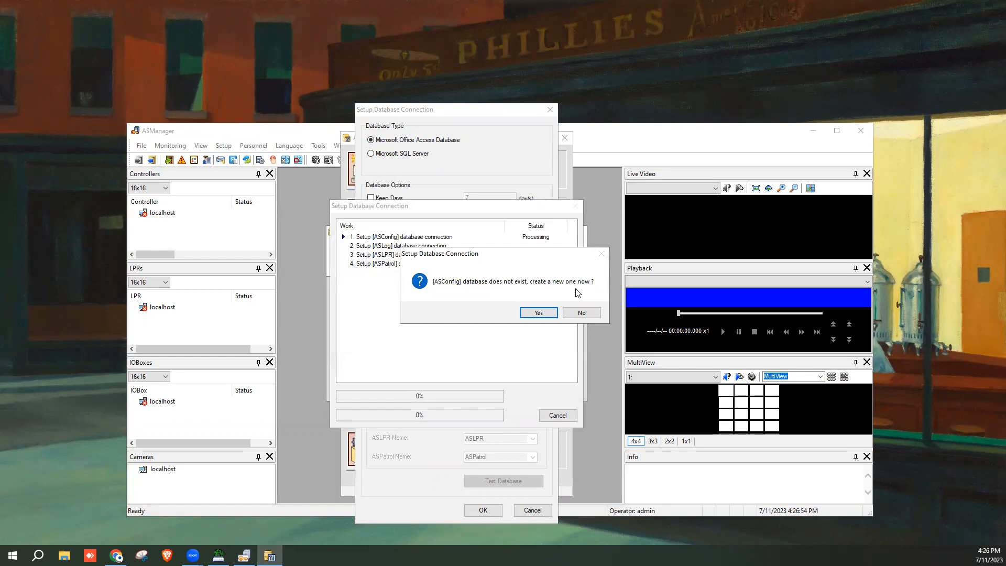
Create the missing ASConfig, ASLog and ASLPR databases, confirm success, and return to Database Tools
click(537, 314)
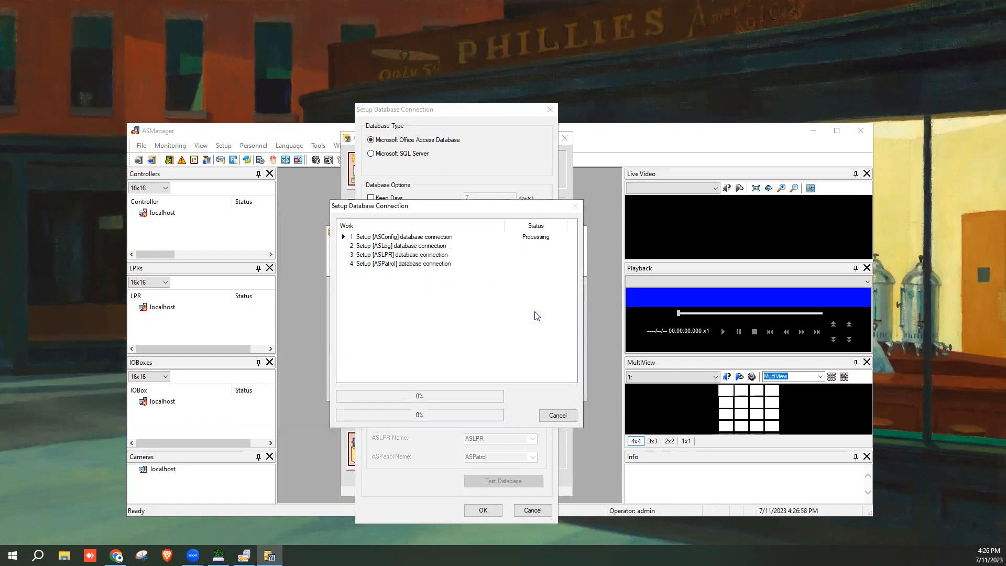
click(535, 312)
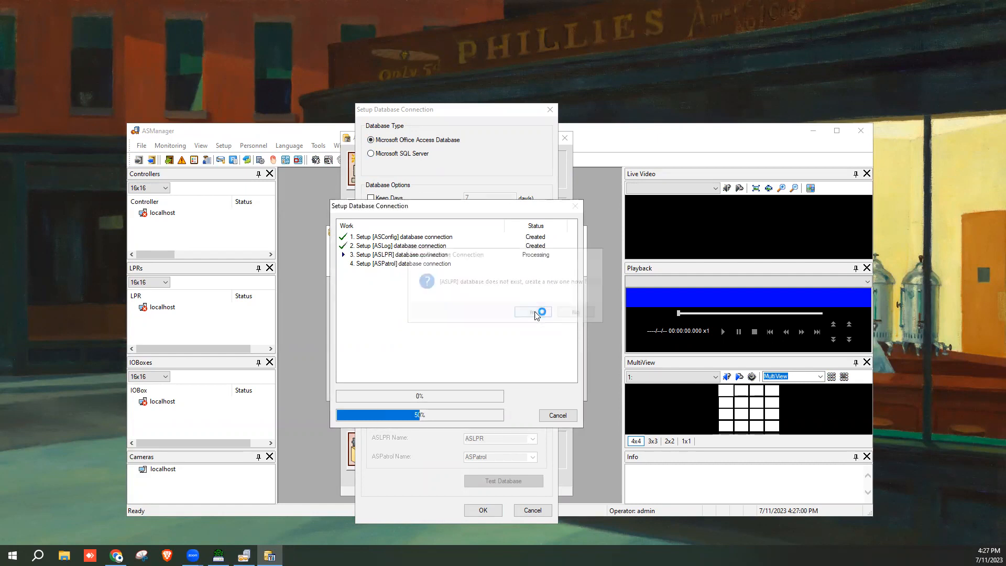
click(534, 312)
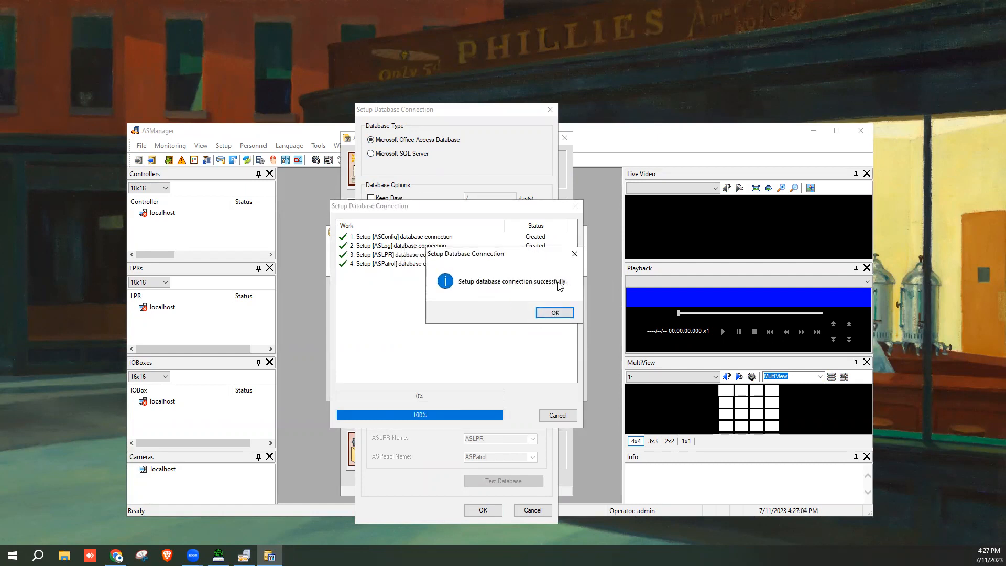
click(560, 314)
click(557, 415)
click(569, 142)
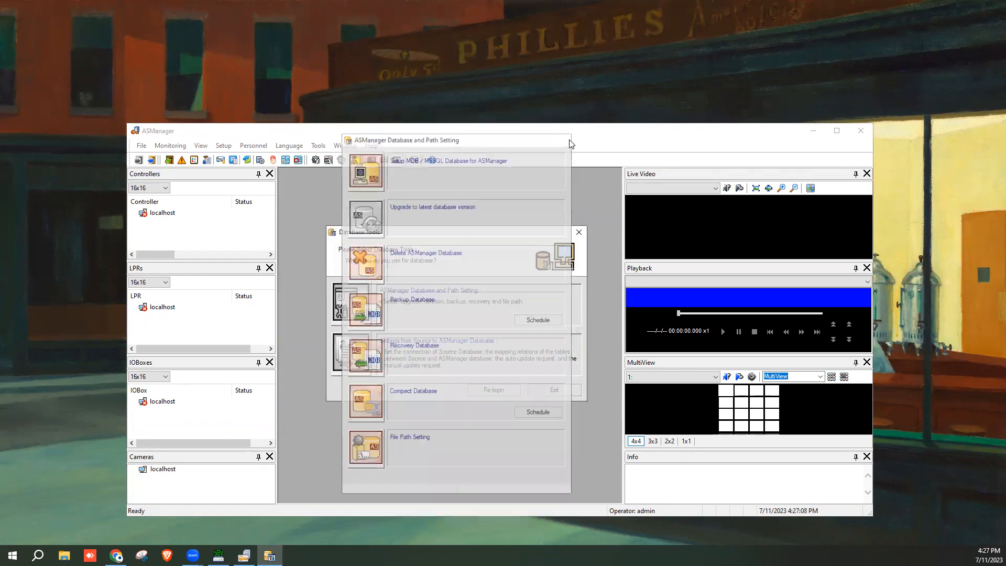
click(508, 393)
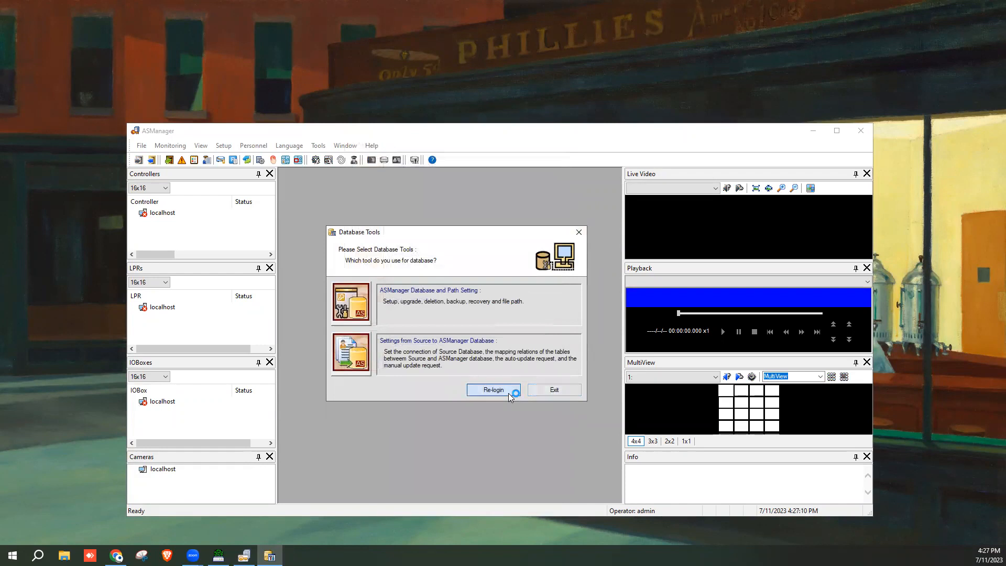
Re-login as admin with the password and exit the database tools
text(admin)
key(Tab)
text(••••••••)
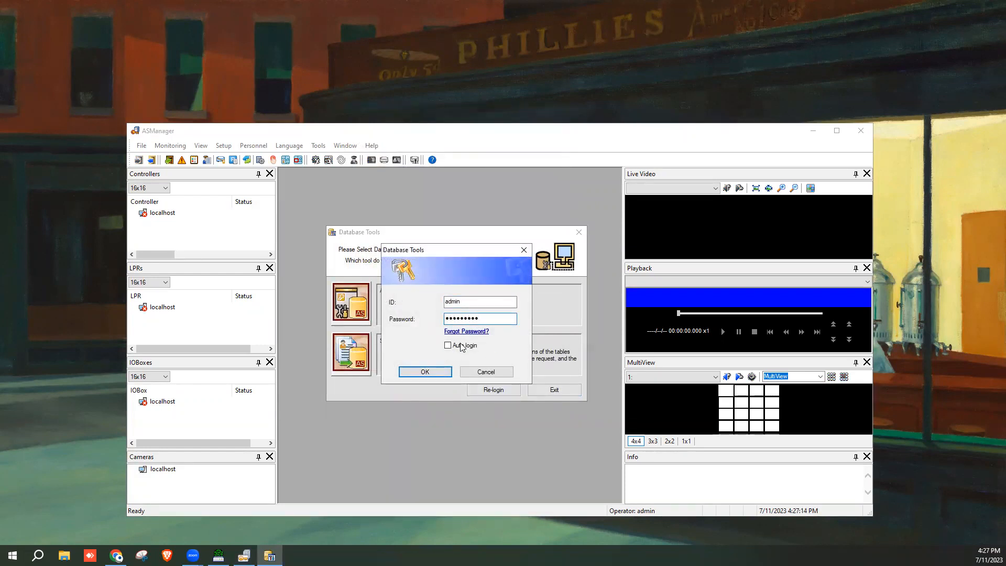
click(439, 371)
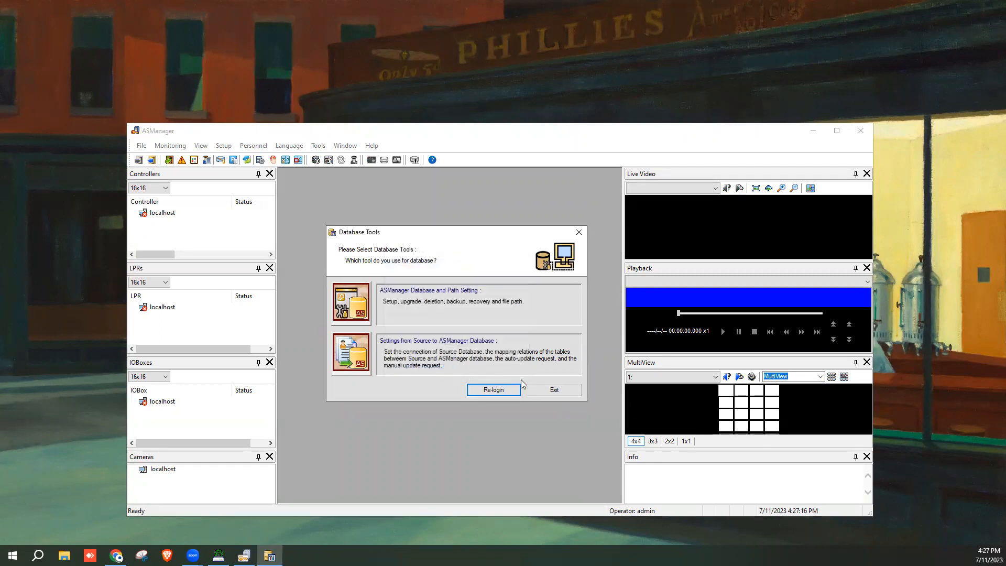
click(562, 394)
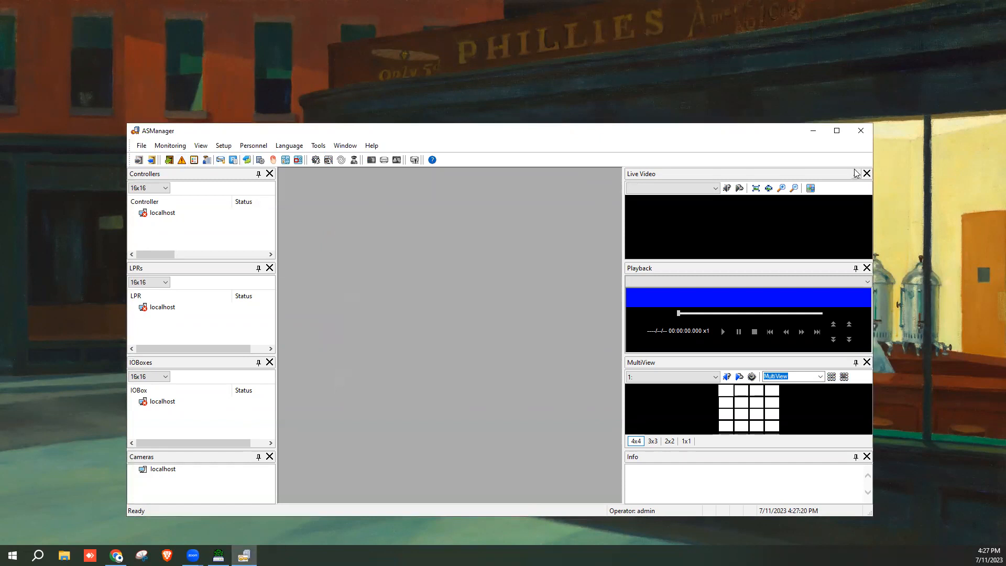
Close ASManager and relaunch it by searching 'asm' in Start
click(862, 132)
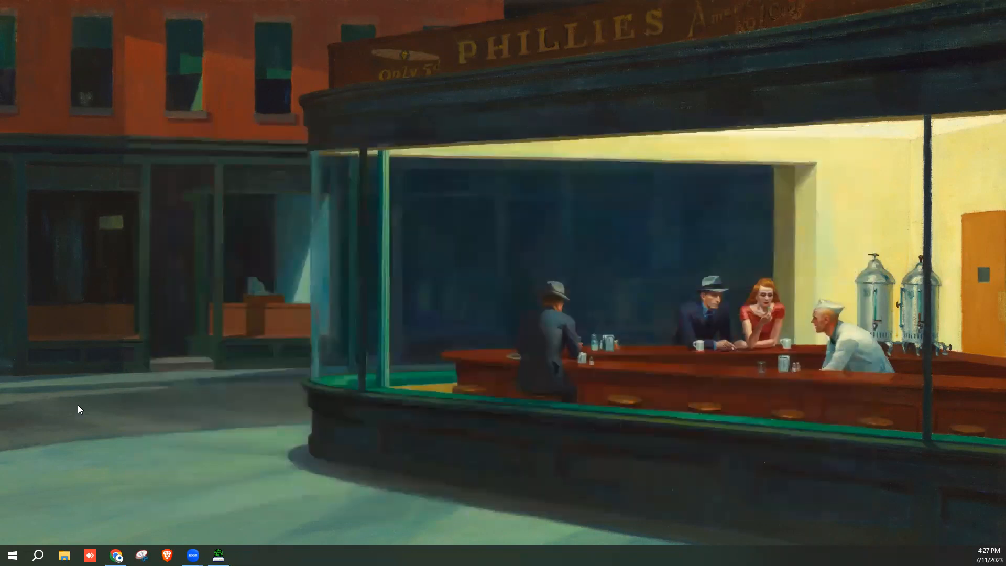
click(8, 558)
text(asm)
key(Return)
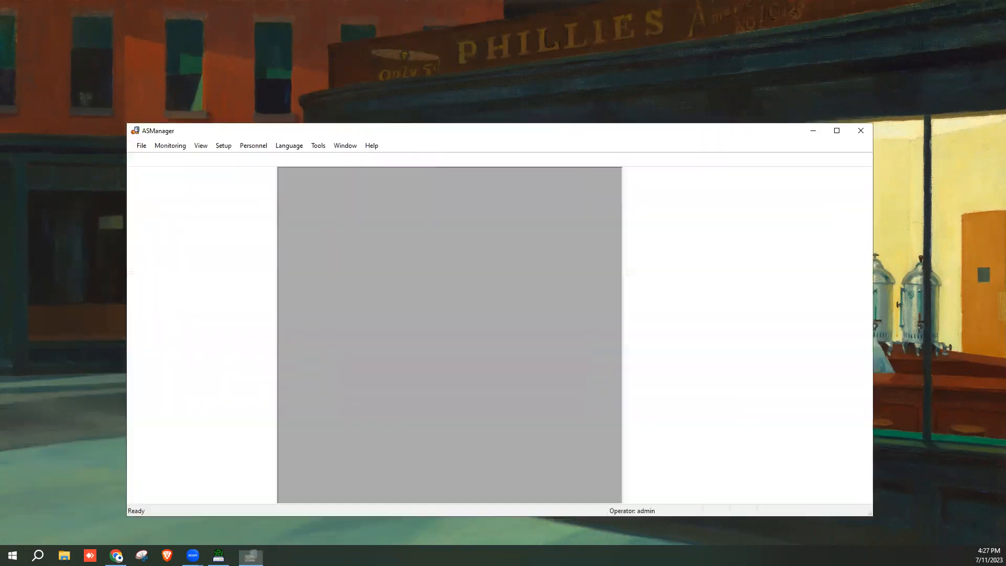
Maximize ASManager, open a maximized New Access Monitor, and enable Auto Select
click(837, 130)
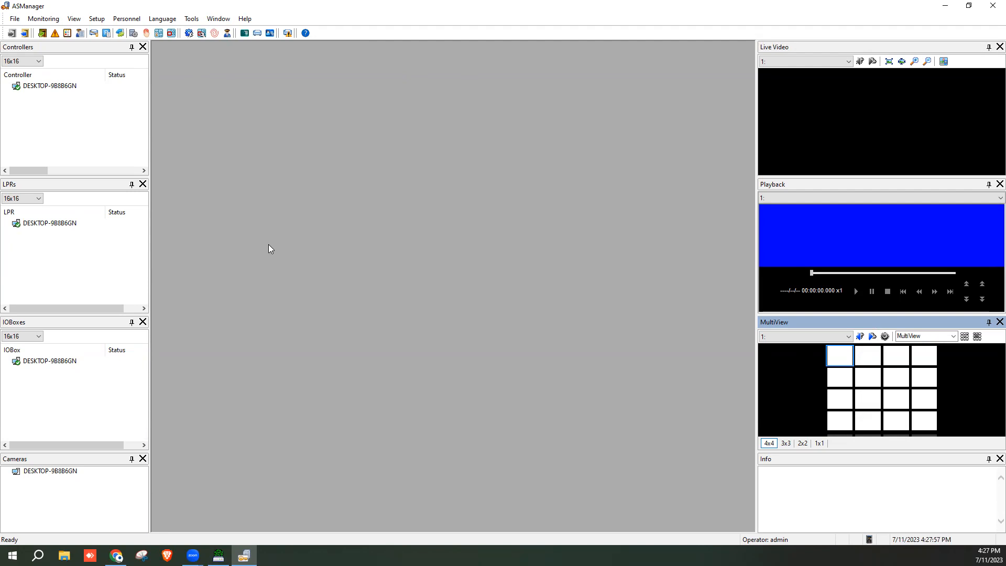
click(54, 21)
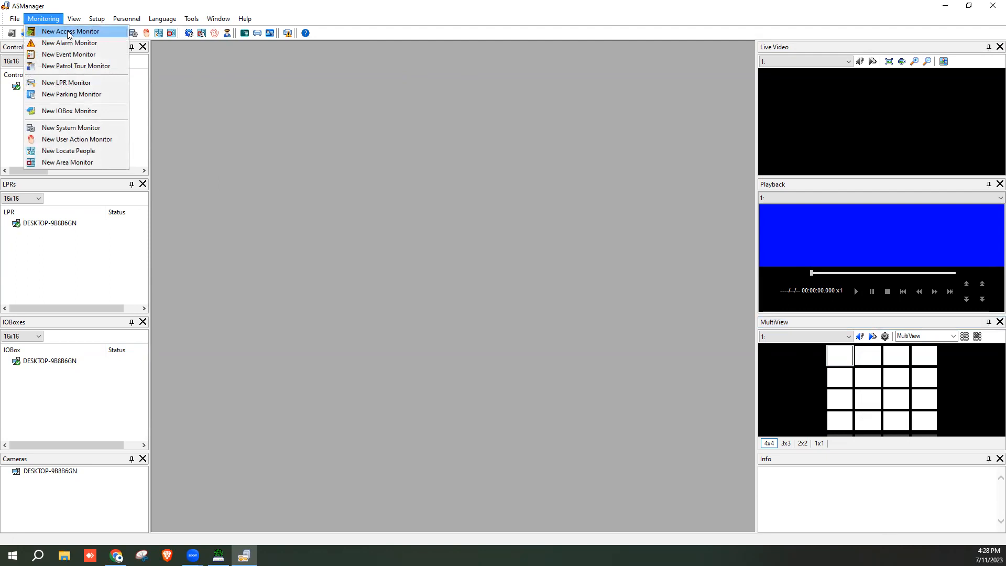
click(69, 33)
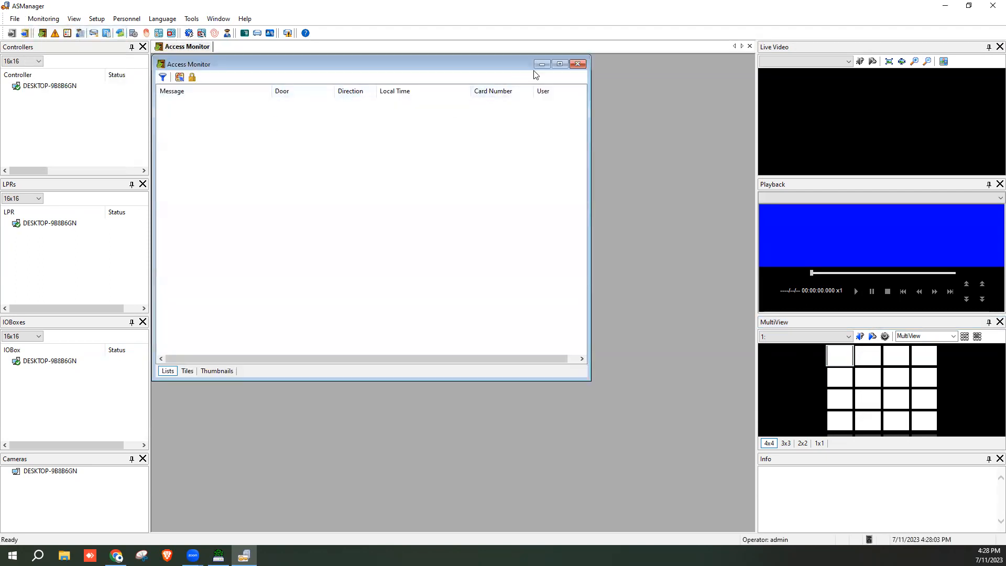
click(558, 64)
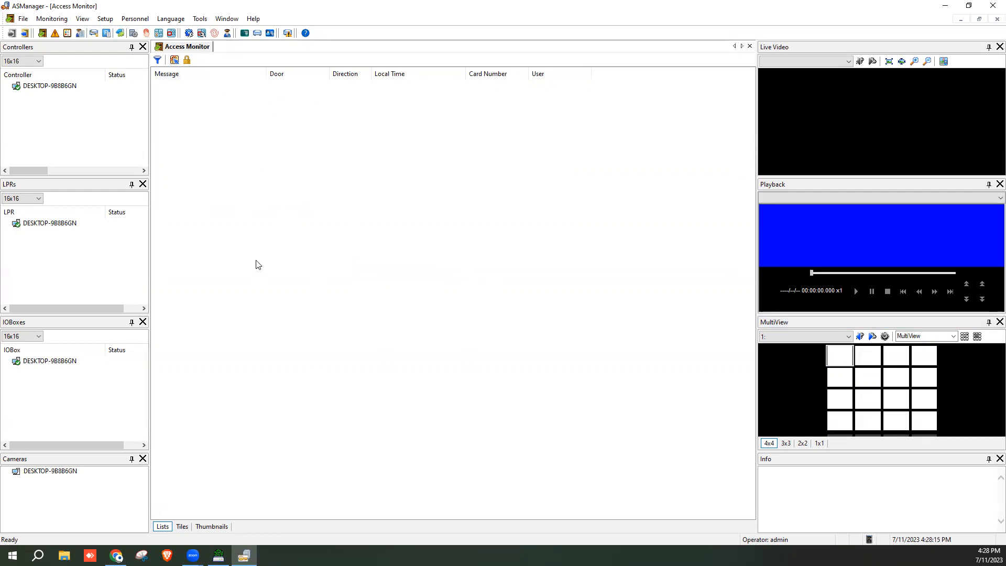
click(175, 61)
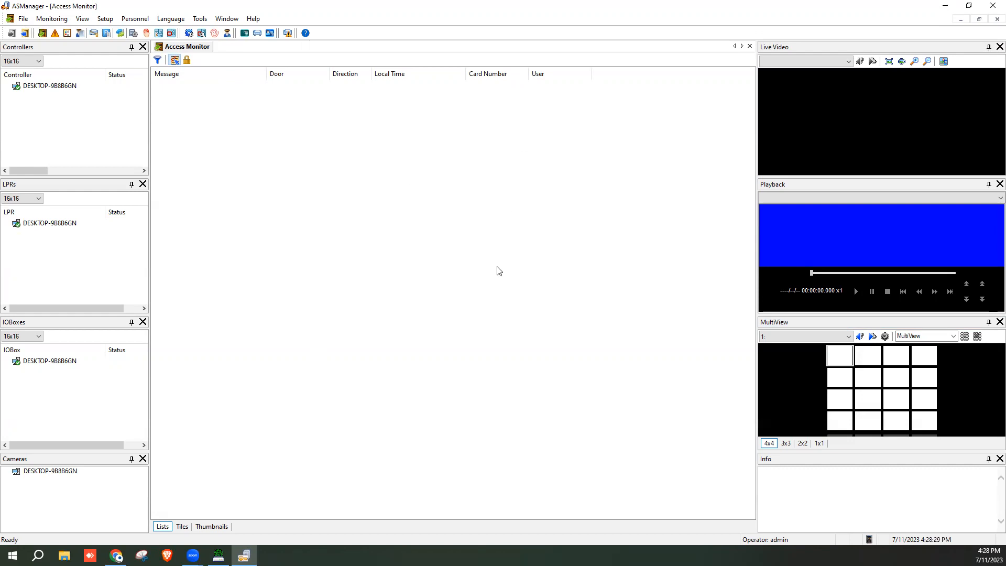
In Tools > Options, enable Remote Monitor Server and disable GV-GeoFinger Server at startup
click(204, 21)
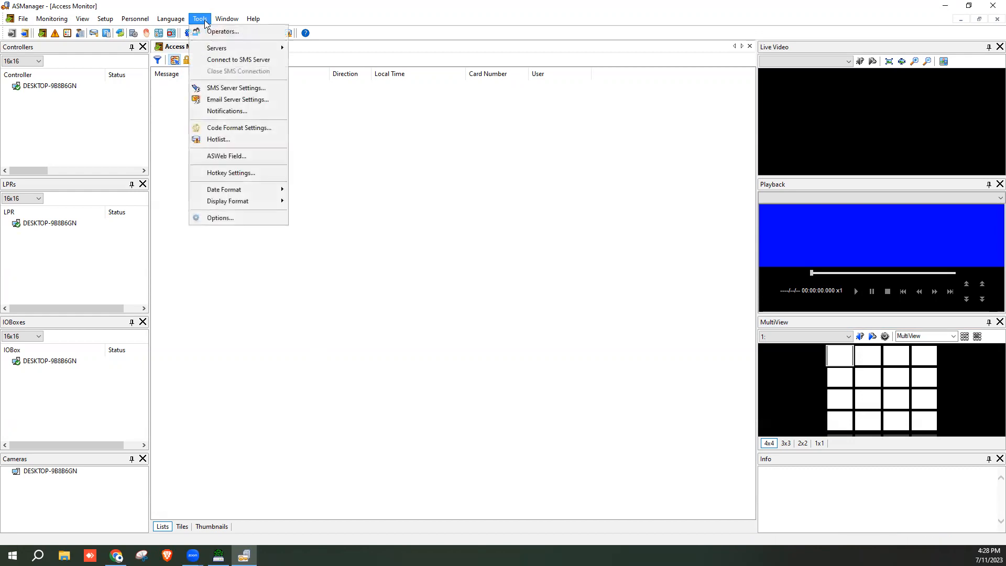
click(229, 217)
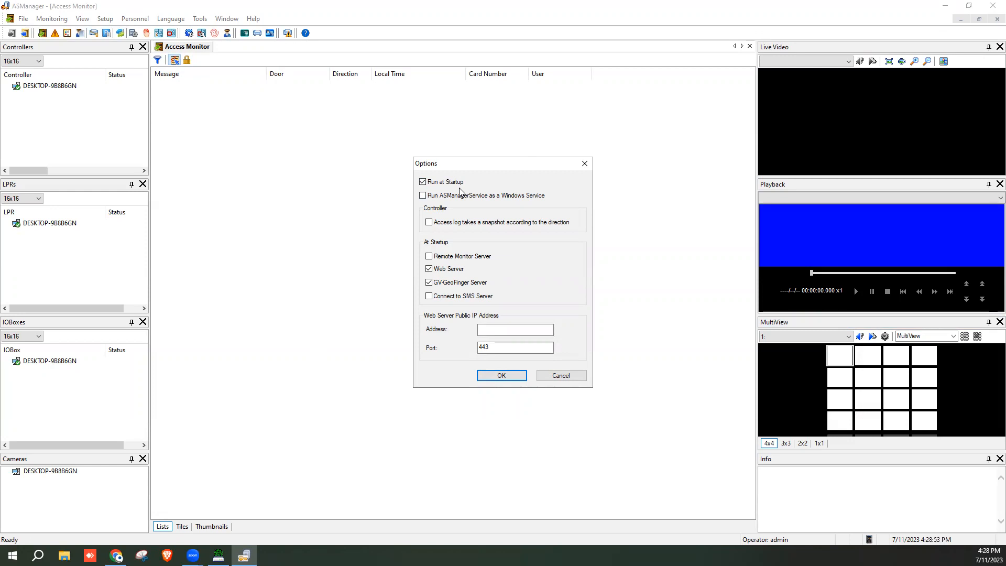
click(430, 258)
click(429, 283)
click(495, 377)
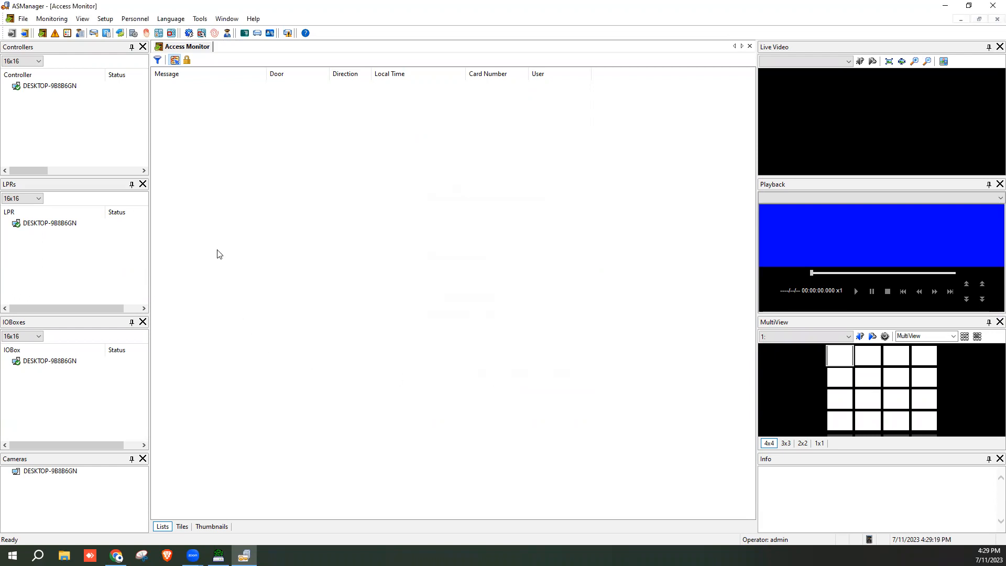
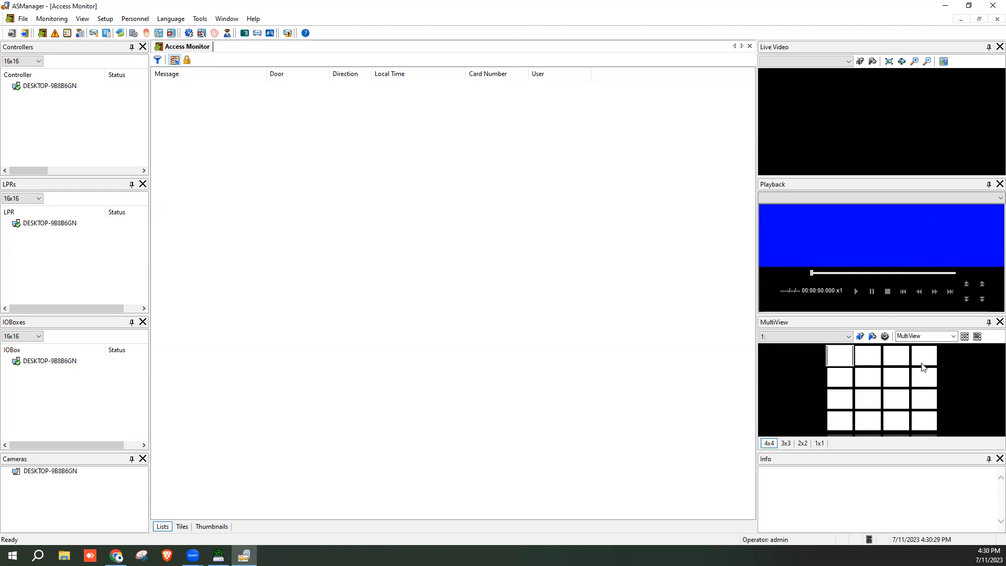
Cycle MultiView through 2x2 and 1x1 back to 4x4, close Playback, and enlarge the MultiView area
click(803, 443)
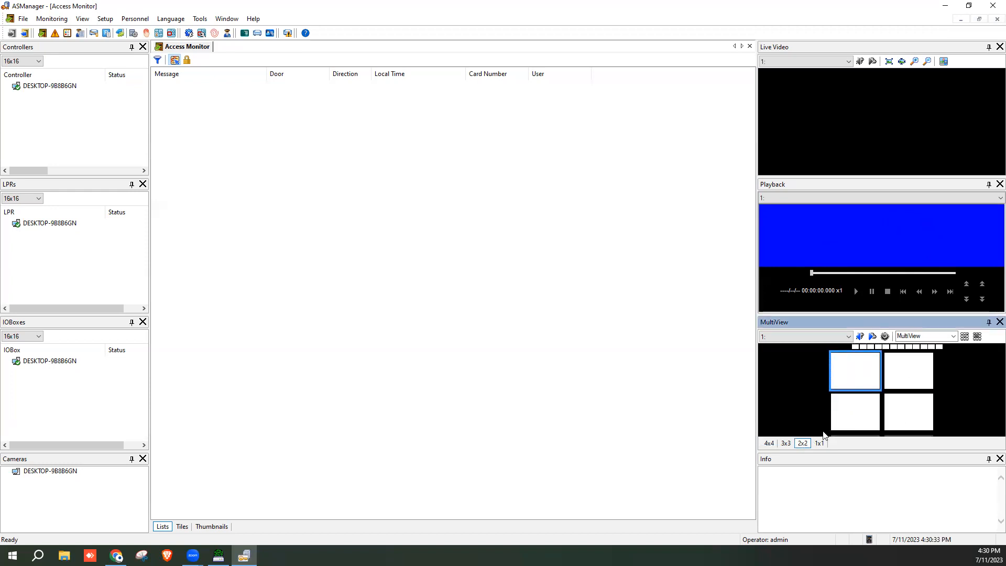
click(820, 444)
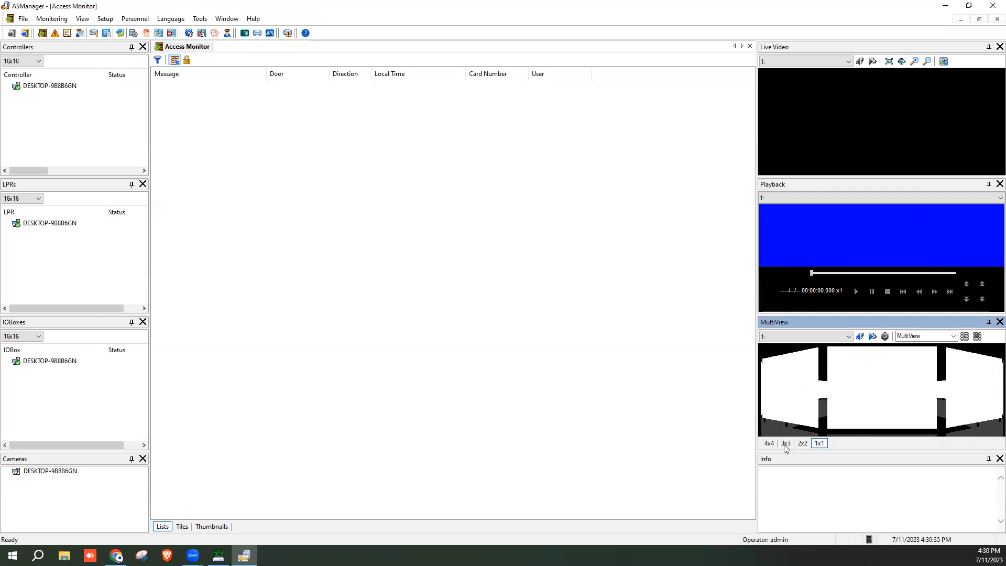
click(769, 443)
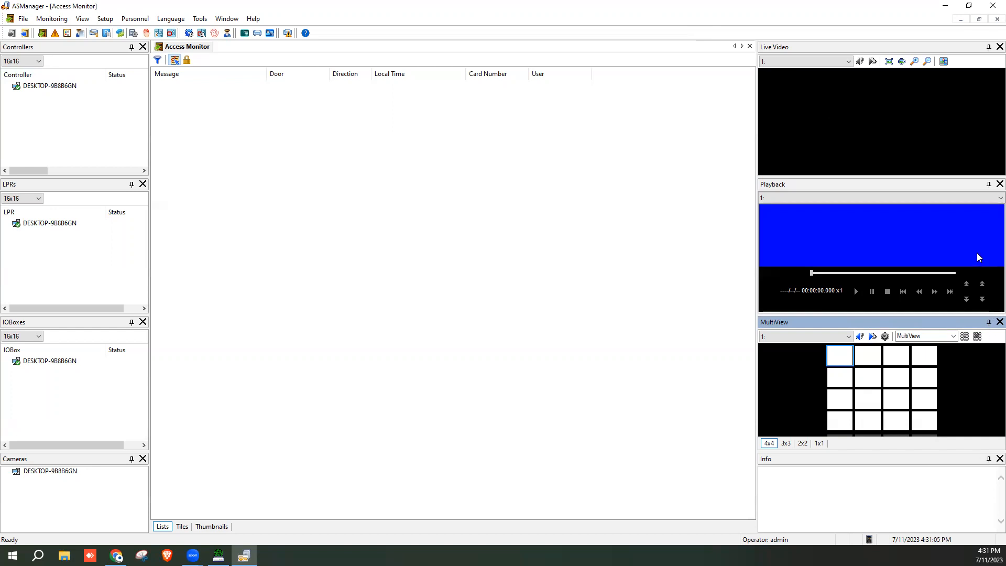
click(989, 184)
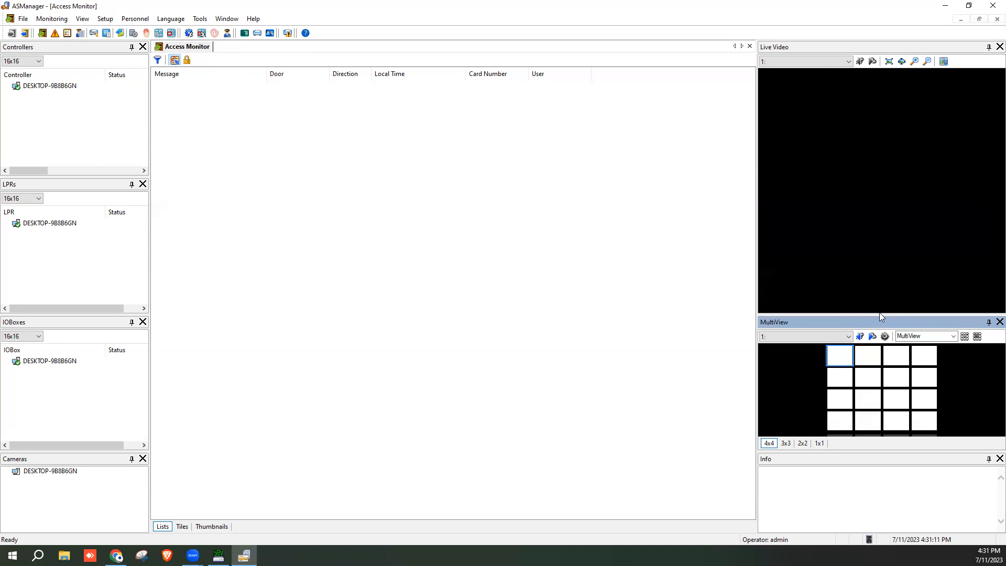
drag(821, 313, 818, 201)
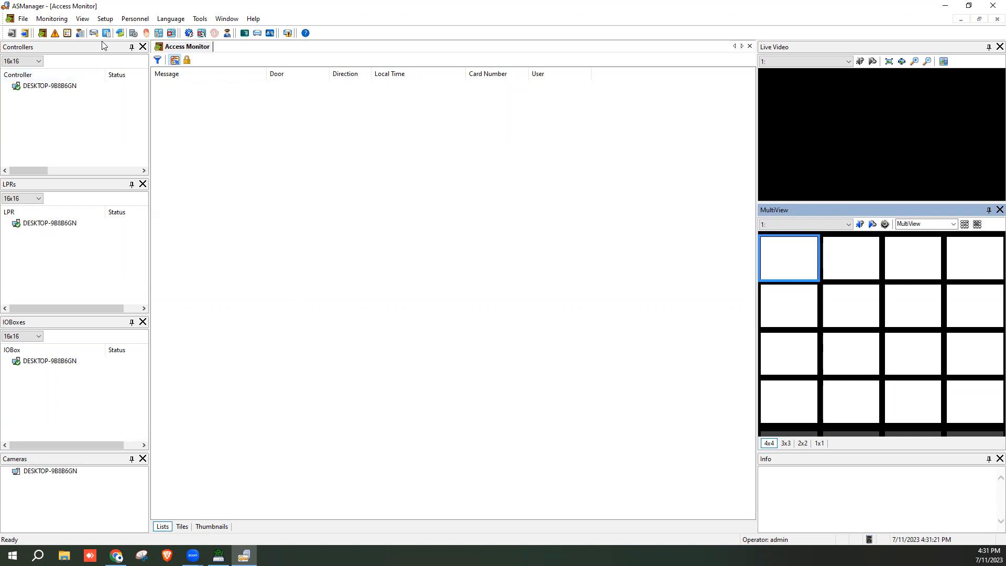
Open the Devices setup window from the Setup menu and review the addable device types
click(105, 19)
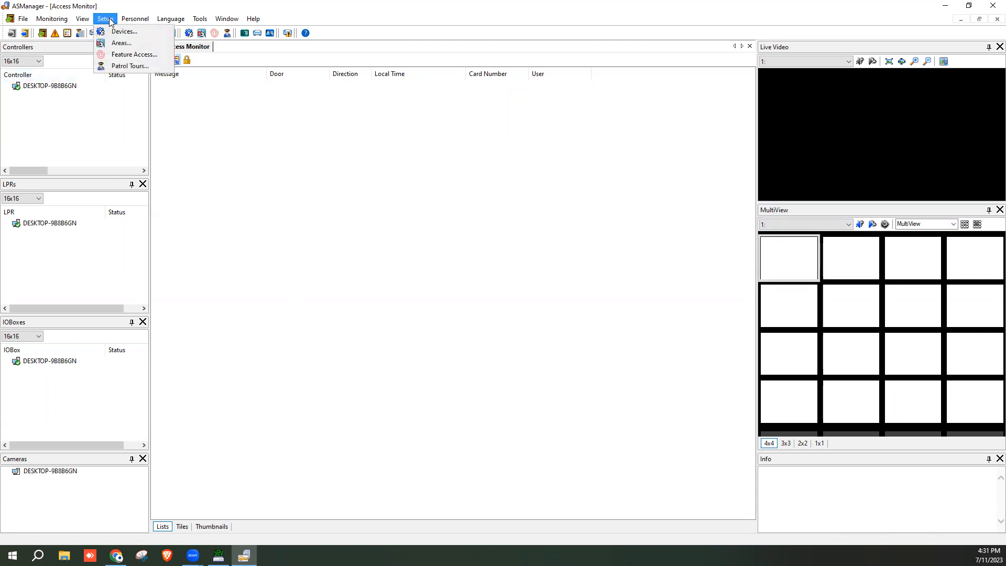
click(116, 31)
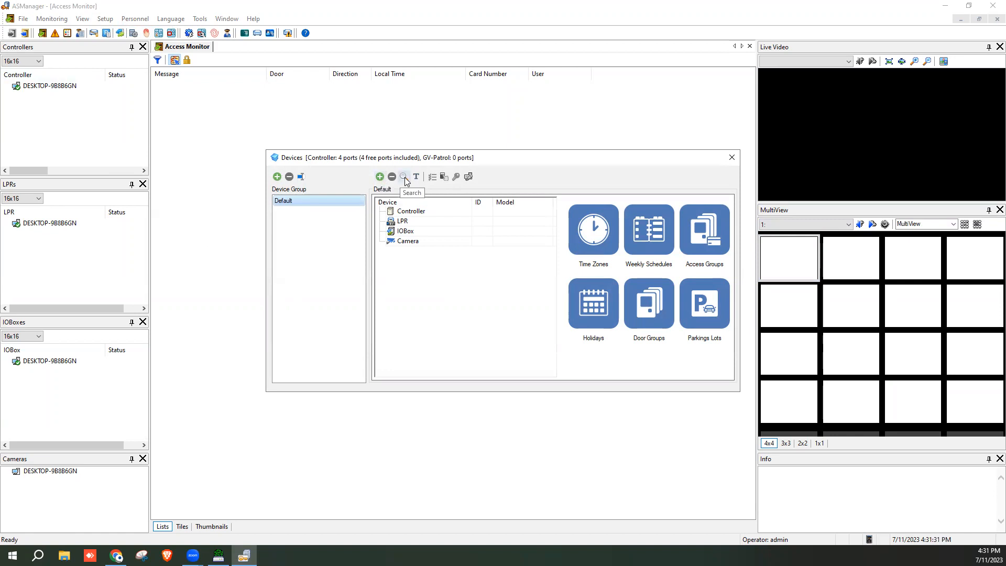
click(380, 178)
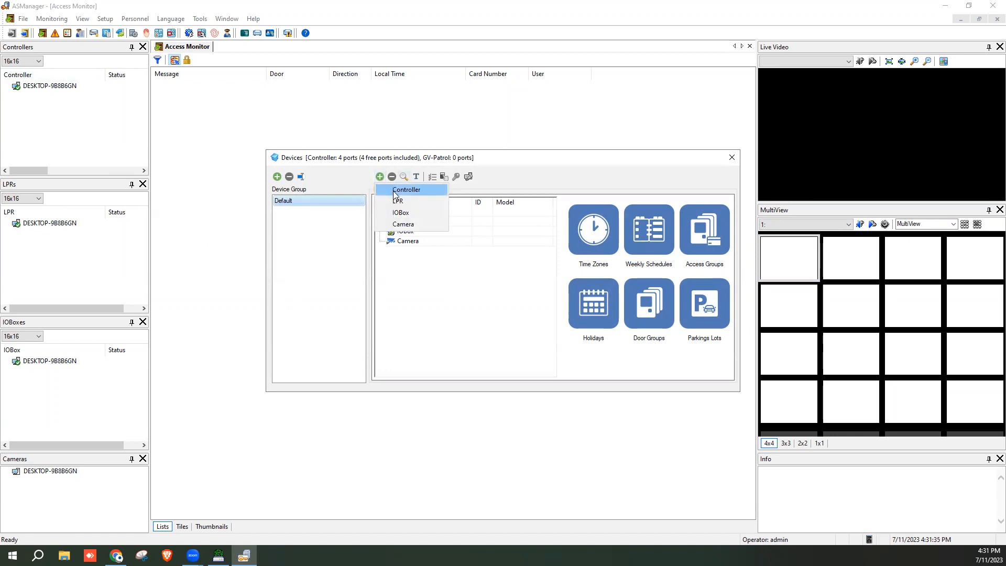
click(491, 182)
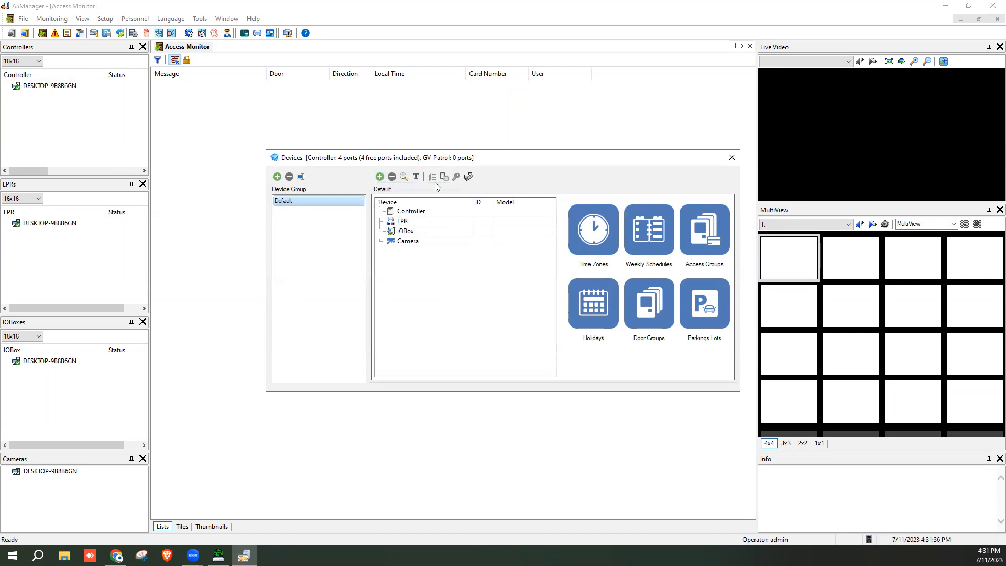
Try adding a Controller, cancel the ID prompt, then search the network for controllers
click(380, 177)
click(410, 189)
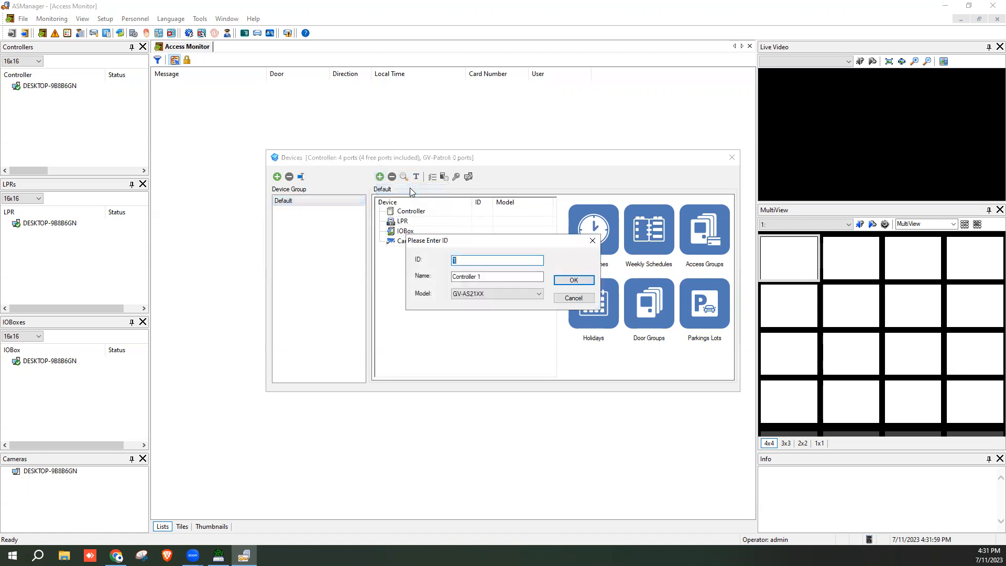
click(562, 299)
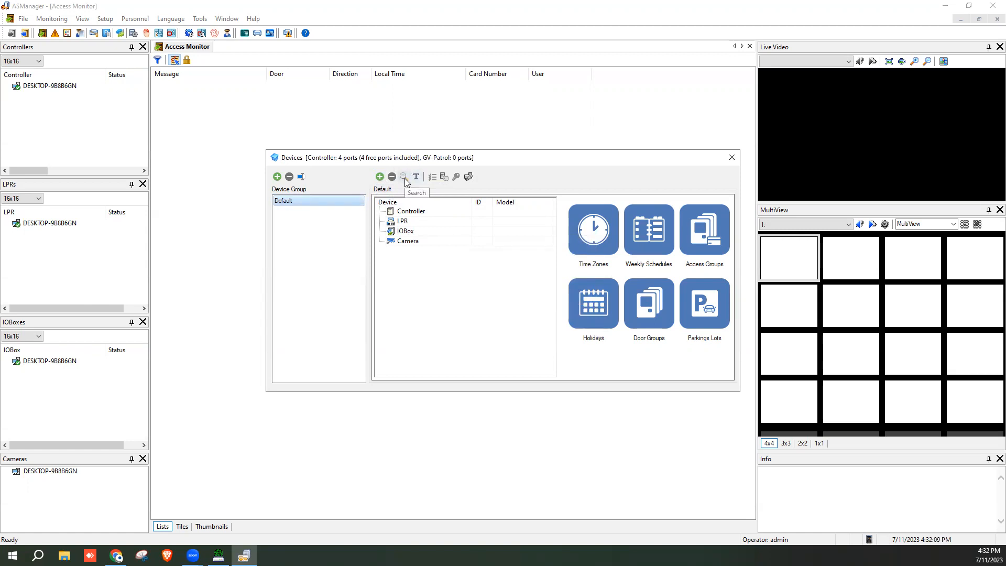
click(404, 177)
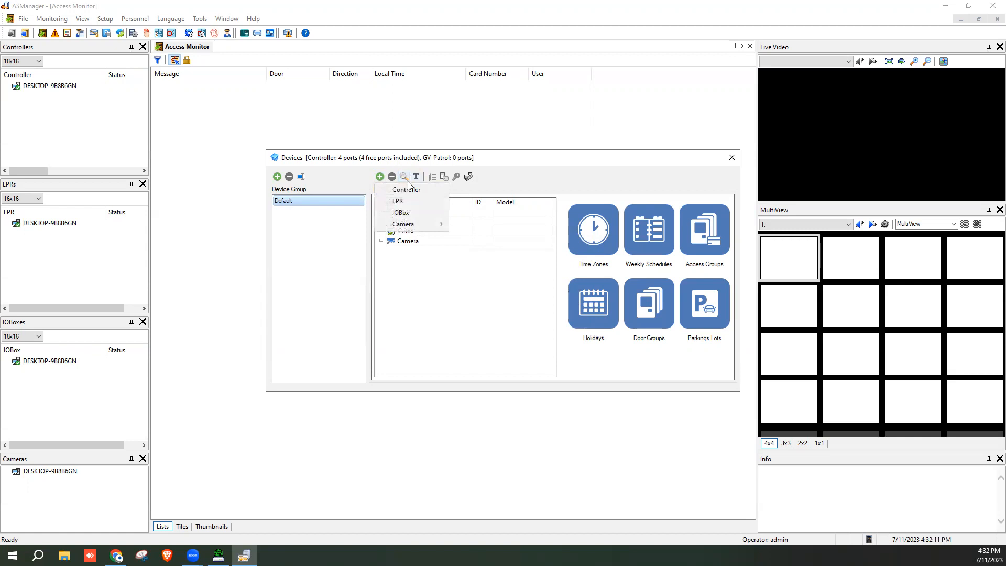
click(414, 191)
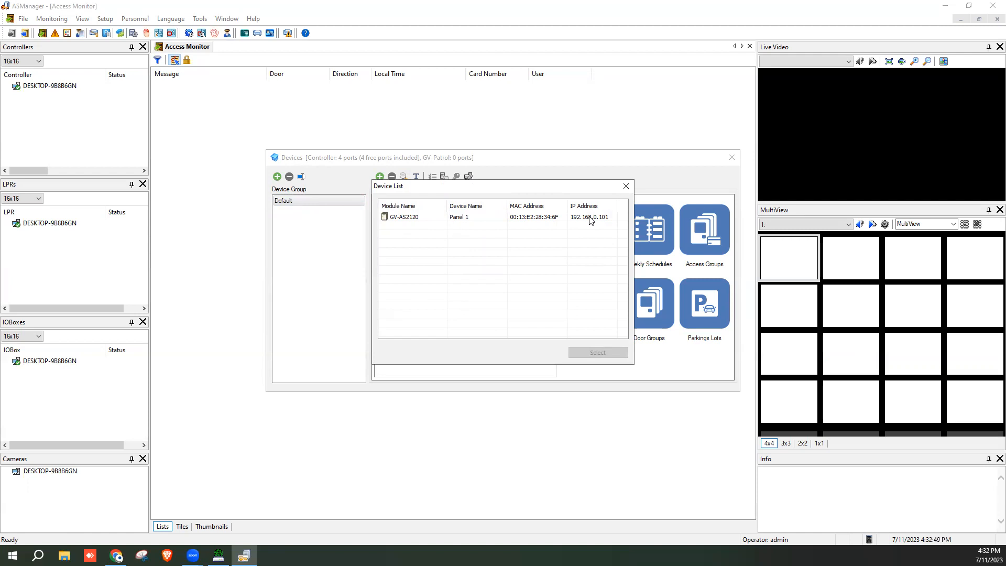
Add the found GV-AS2120 controller, renaming it from Panel 1 to 'Irvine Office - AS2120'
double_click(590, 218)
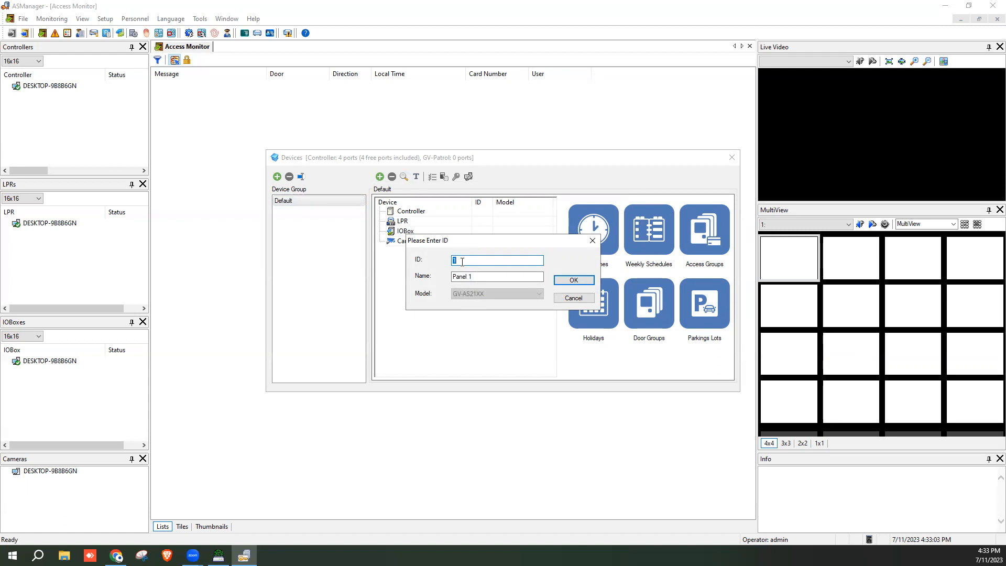
drag(475, 277, 436, 288)
text(Irvine Office - AS2120)
Confirm the controller, enter the admin user, its password and the crypto key, and enable Door 1
click(573, 280)
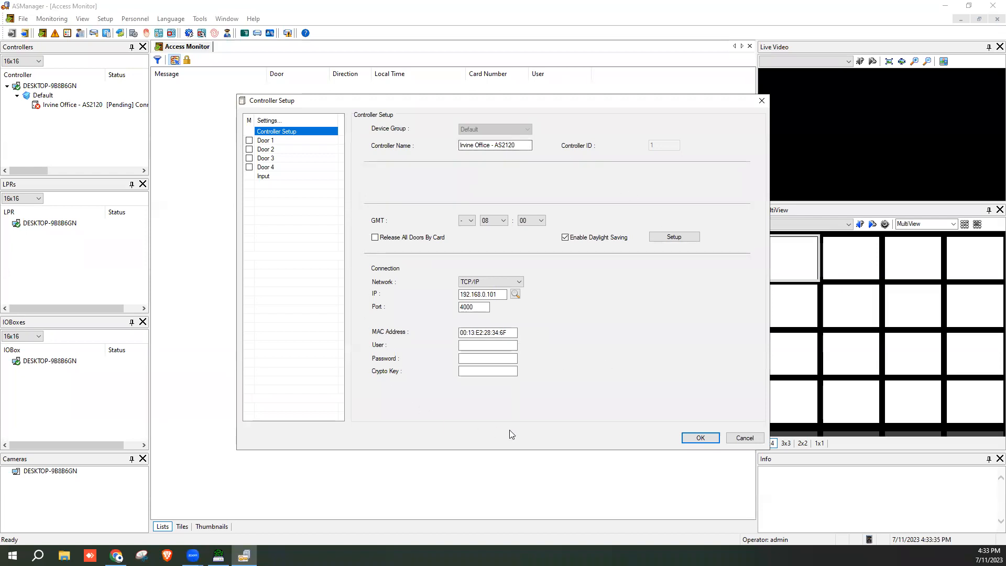
click(469, 347)
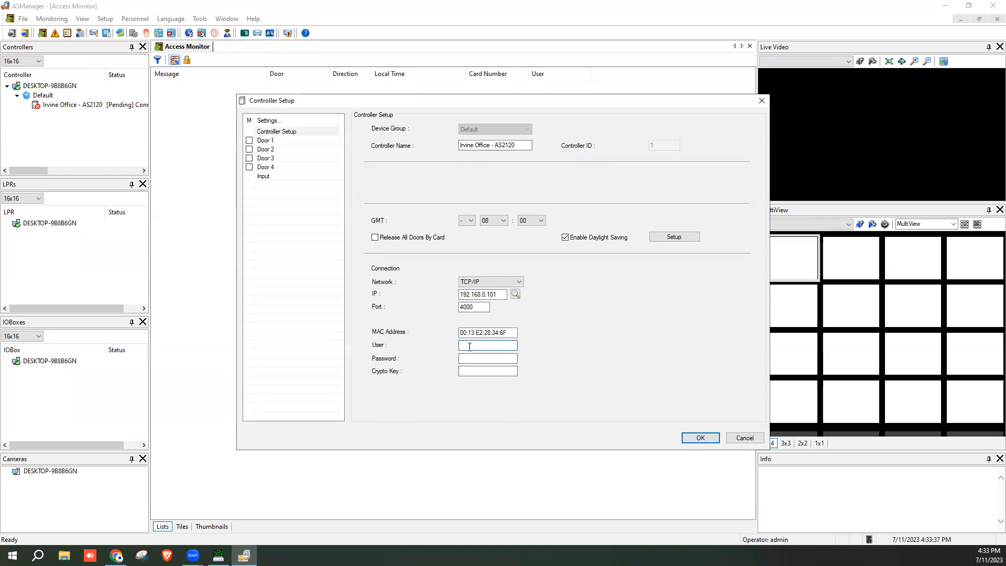
text(admin••••••••)
click(491, 370)
text(********)
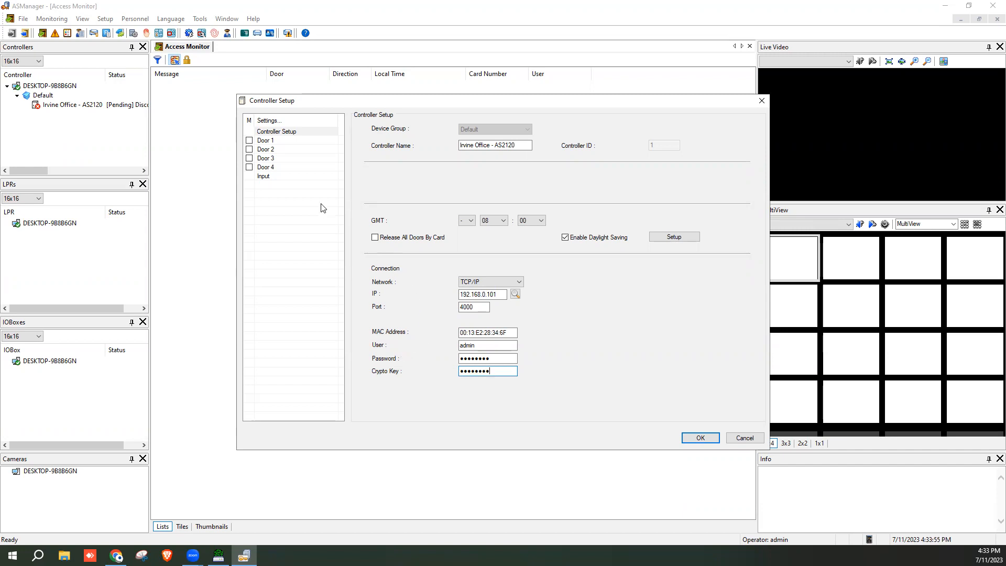
click(249, 140)
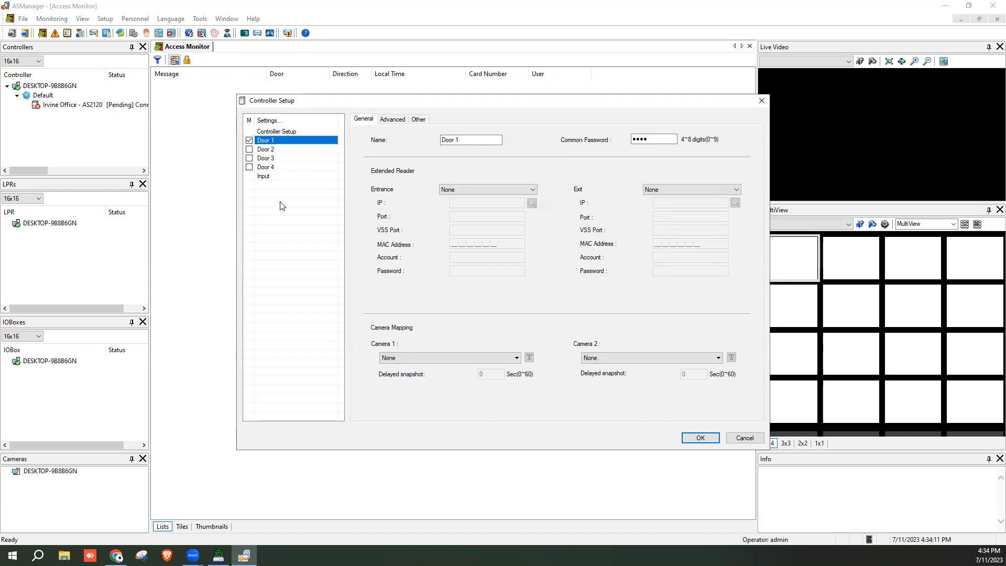
Rename Door 1 to 'Front Door' and leave Camera 1 set to None
drag(470, 140, 406, 135)
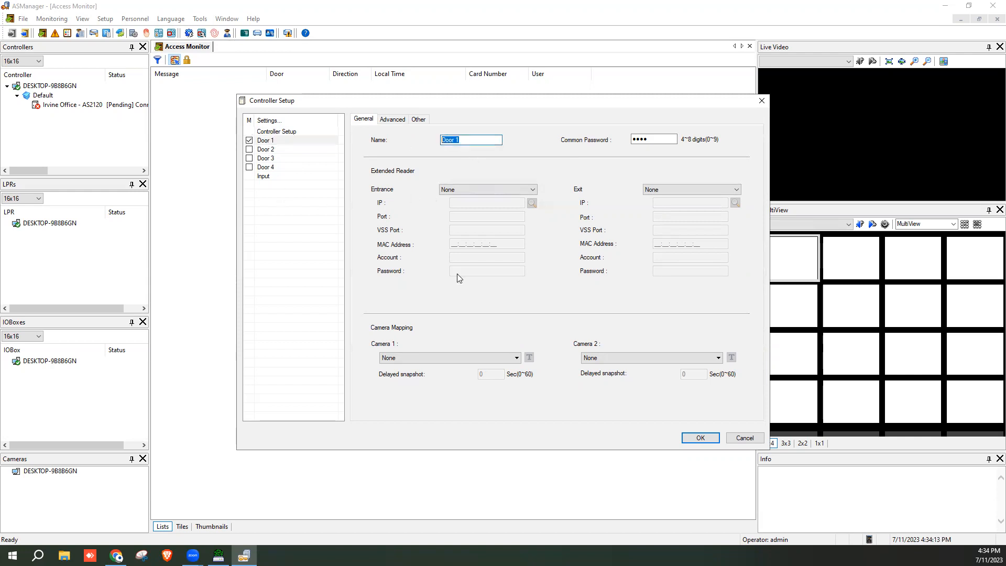
text(Front Door)
click(483, 358)
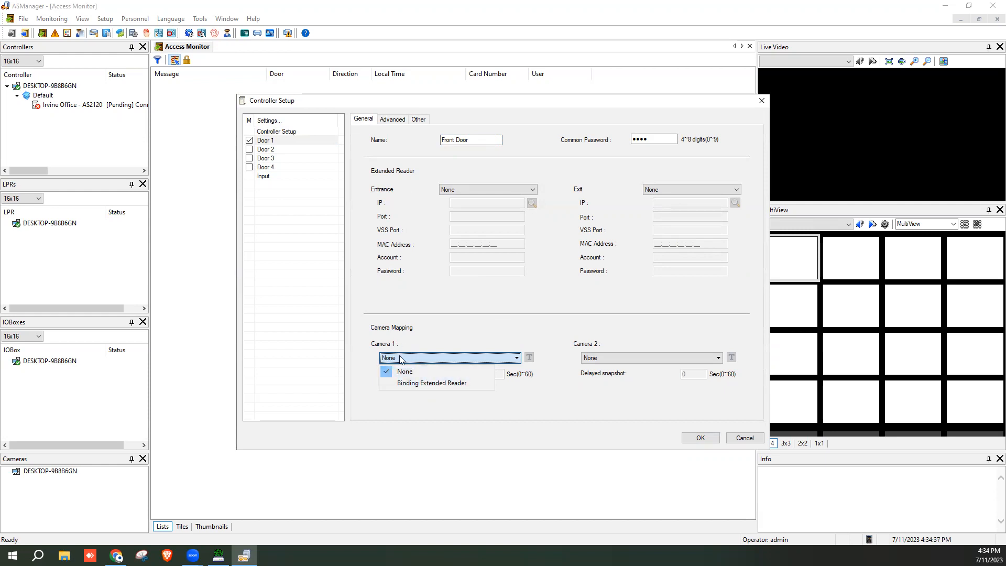
click(449, 330)
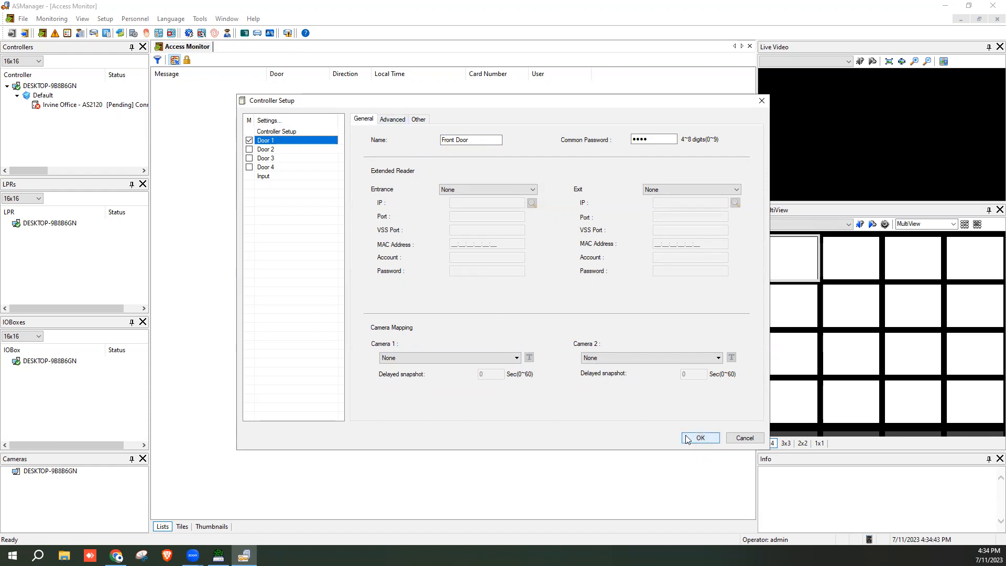
click(394, 121)
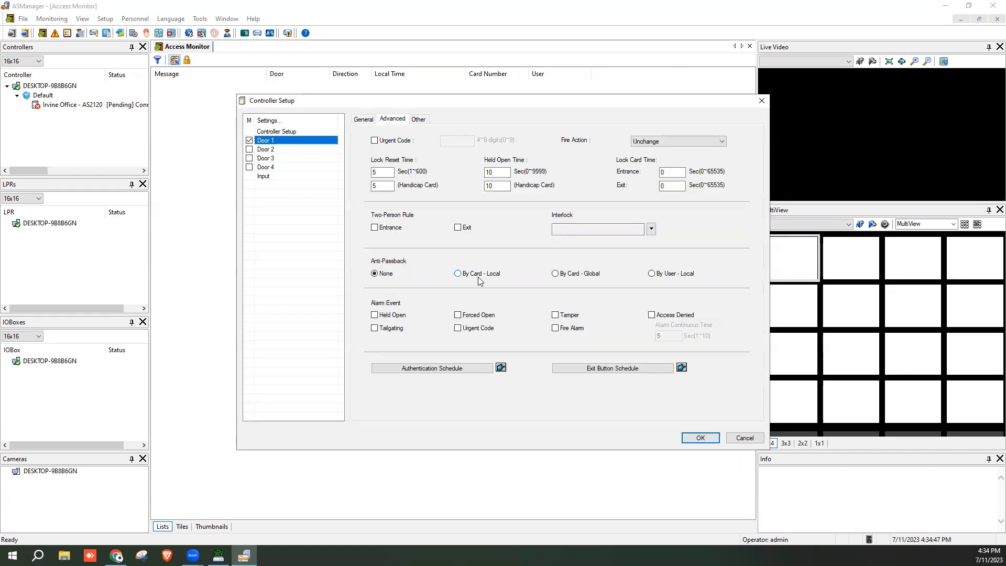
Keep the door's Lock Reset Time at 5 after briefly changing it to 10
double_click(381, 171)
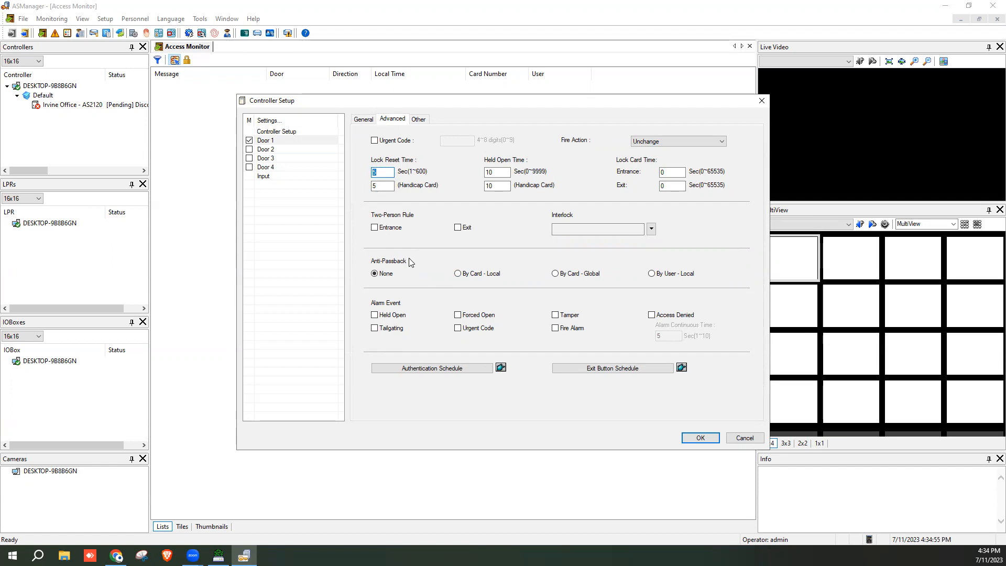
text(10)
double_click(384, 172)
text(5)
In Front Door's authentication schedule, mark Monday 08:00–17:00 as Release Mode
double_click(492, 172)
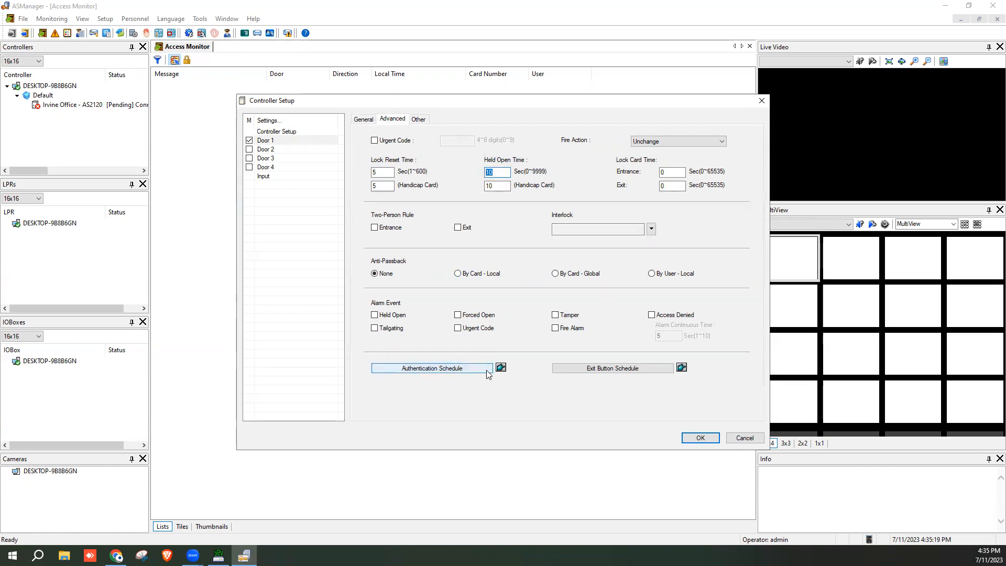
click(435, 369)
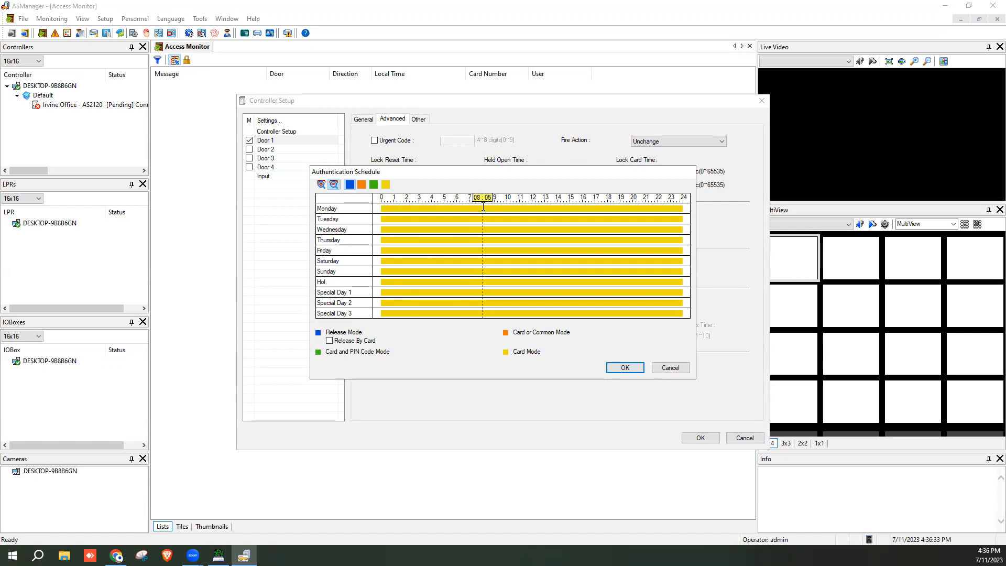
drag(481, 208, 595, 207)
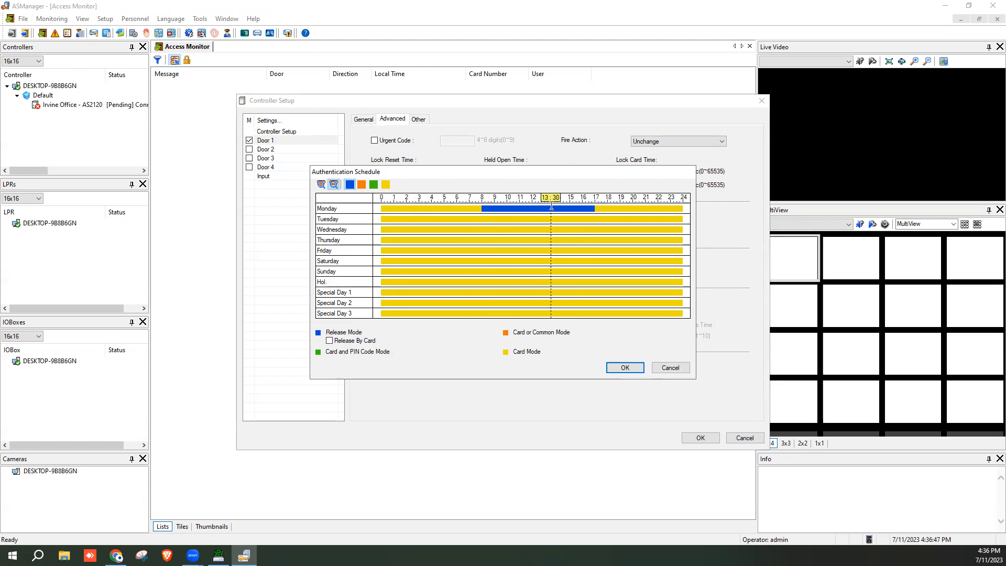
Copy Monday's 08:00–17:00 Release Mode schedule and paste it onto Tuesday through Friday
right_click(496, 208)
click(510, 212)
right_click(509, 219)
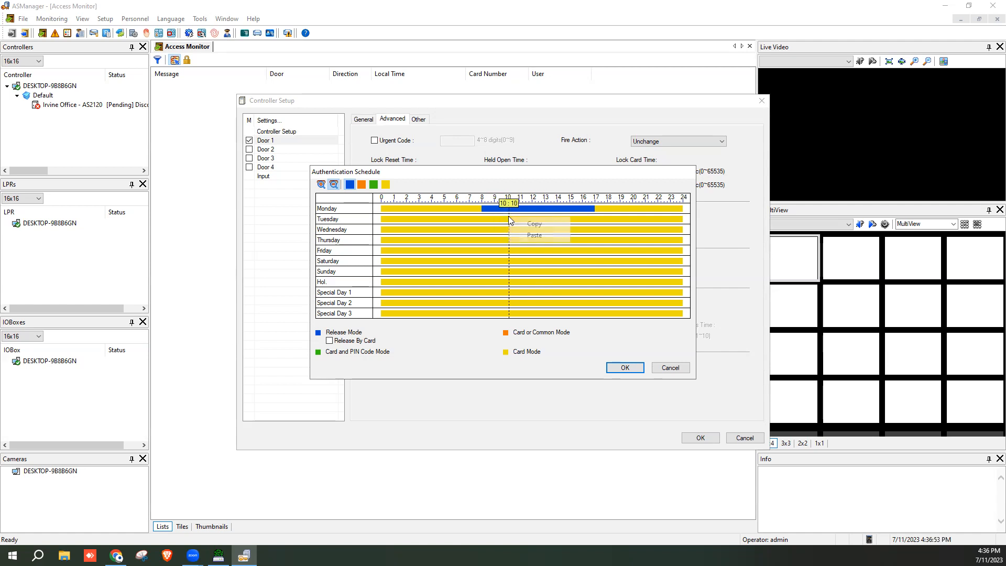
click(517, 233)
right_click(517, 230)
click(523, 244)
right_click(521, 239)
click(526, 253)
right_click(522, 249)
click(525, 266)
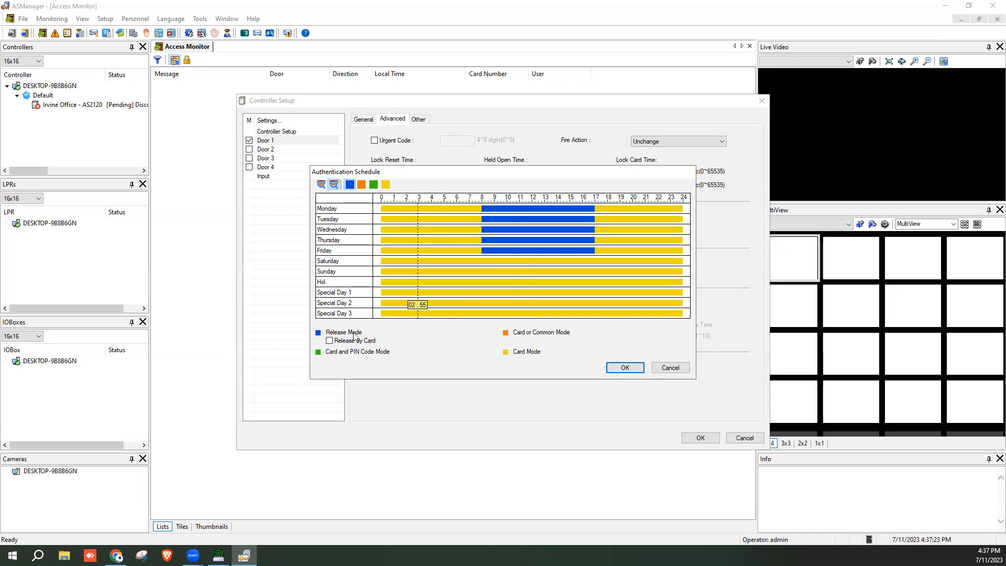
Tick Release By Card and make the weekday Release Mode bars end exactly at 17:00
click(330, 343)
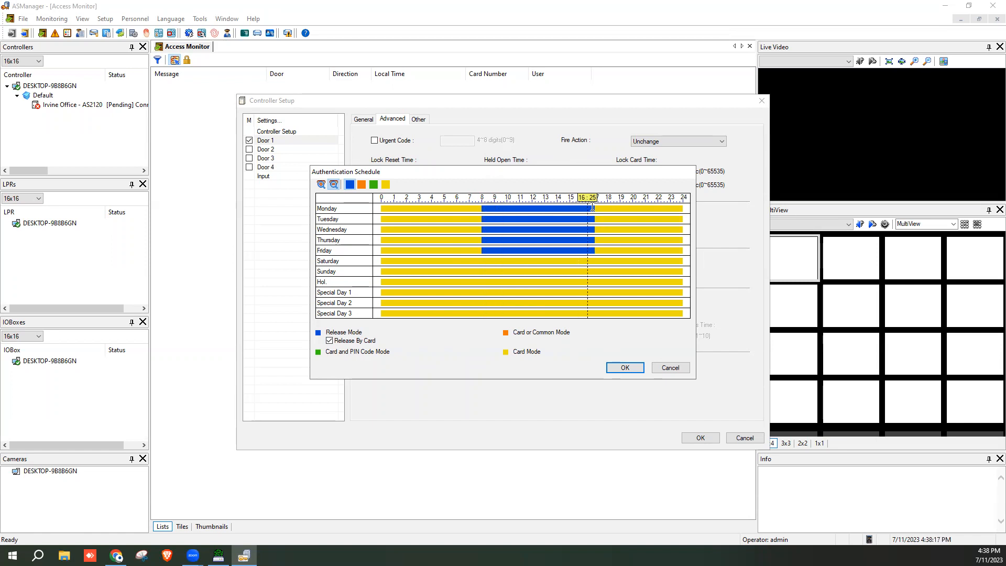
drag(594, 208, 595, 207)
Confirm the authentication schedule, save the controller setup, and close the Devices window
click(625, 368)
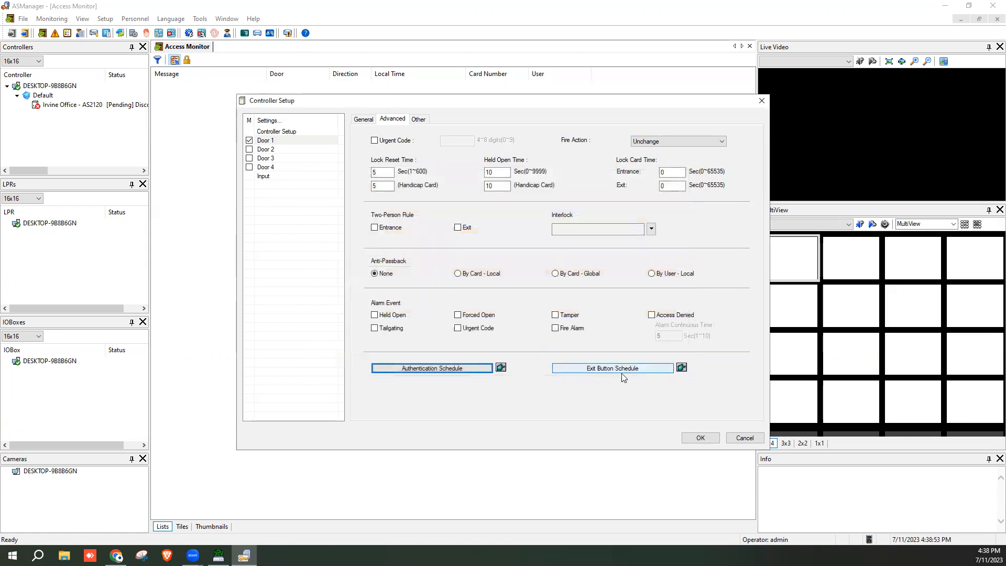
click(362, 120)
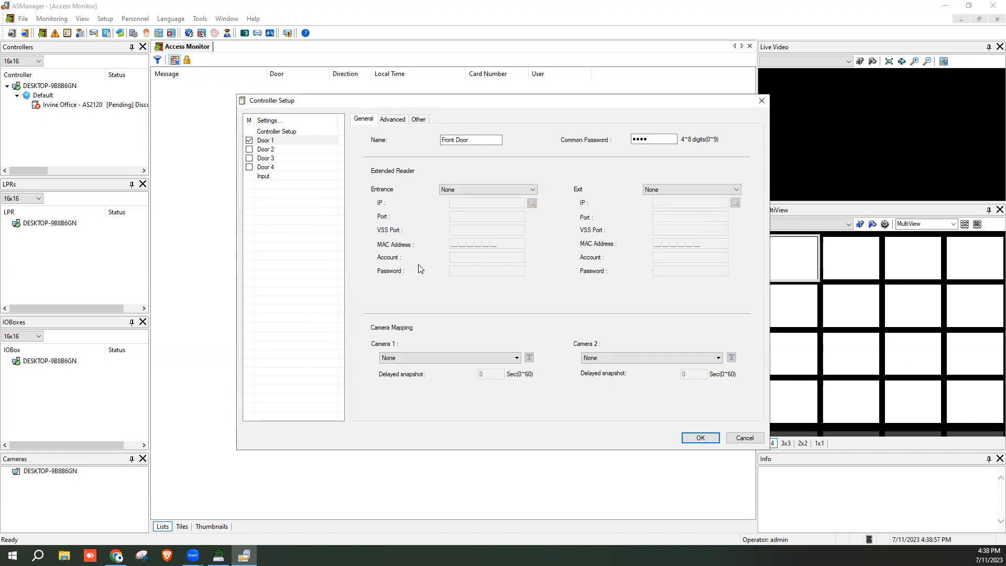
click(700, 438)
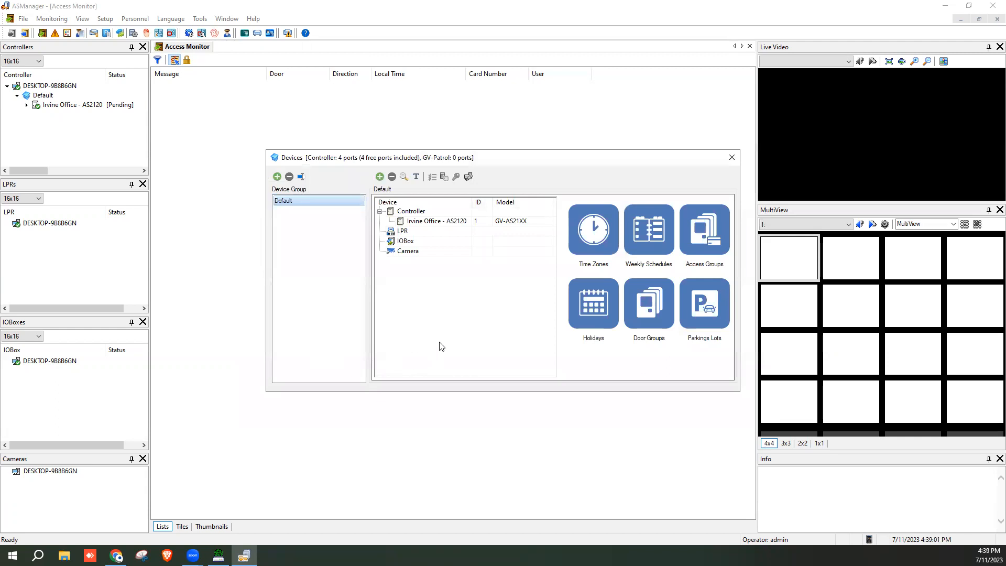
click(730, 165)
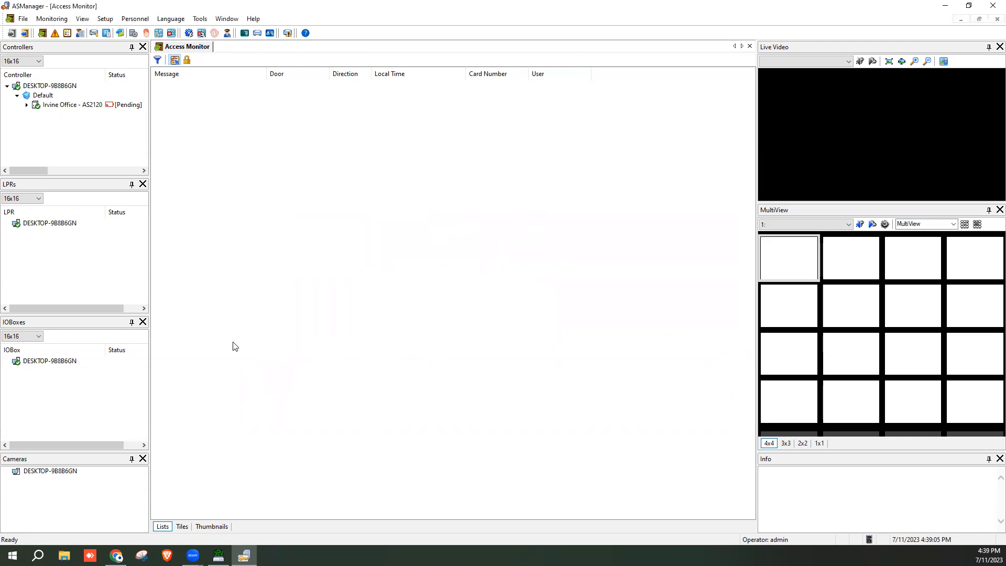
Check Front Door's command list under Irvine Office - AS2120 twice, collapsing the controller each time
click(26, 105)
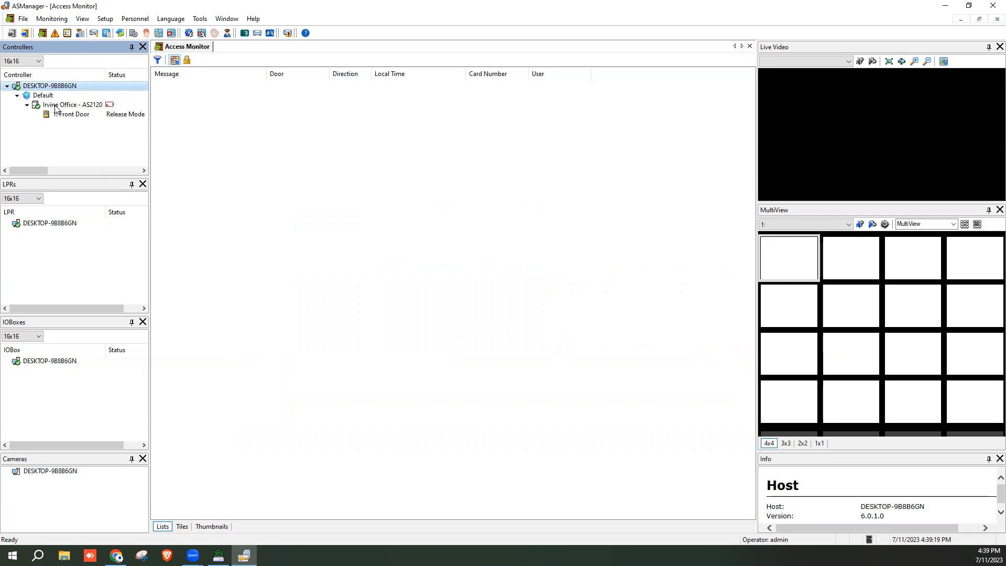
right_click(72, 116)
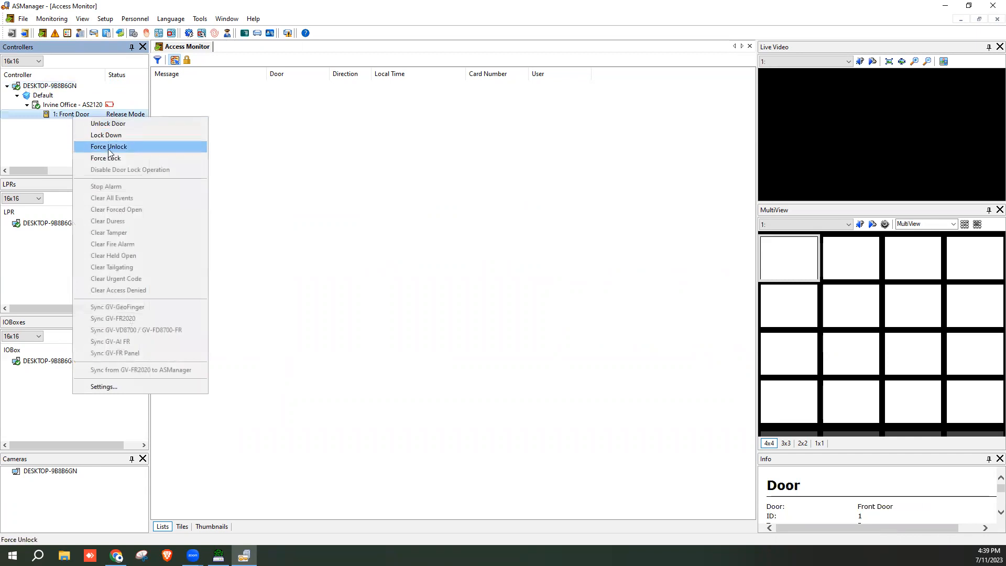
click(53, 130)
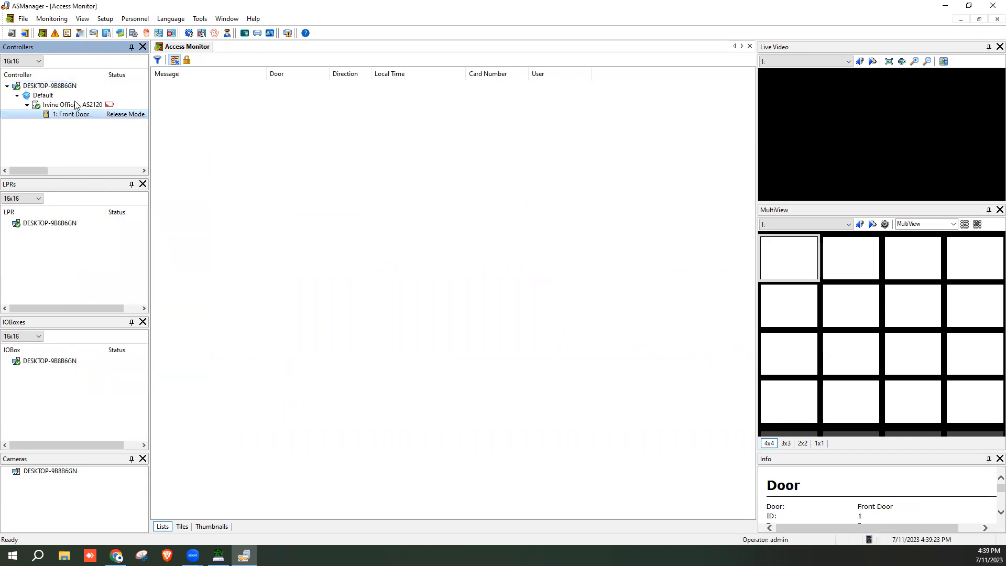
click(27, 105)
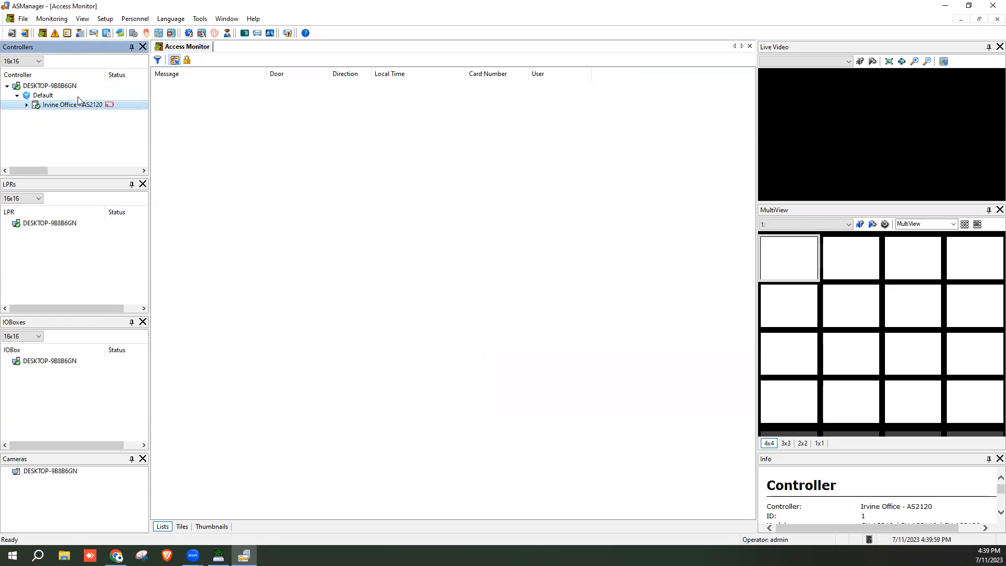
click(27, 105)
right_click(67, 116)
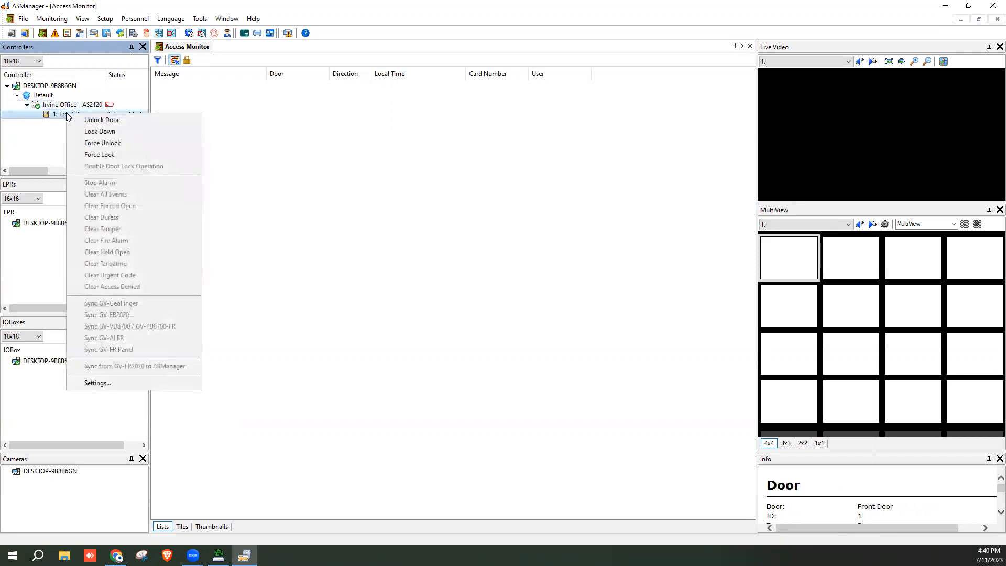
click(46, 150)
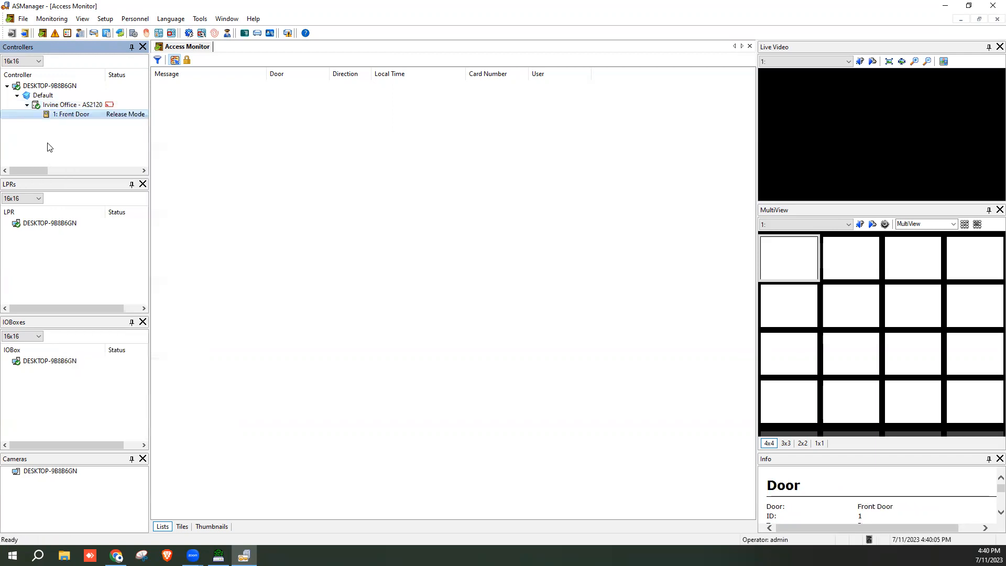
click(27, 105)
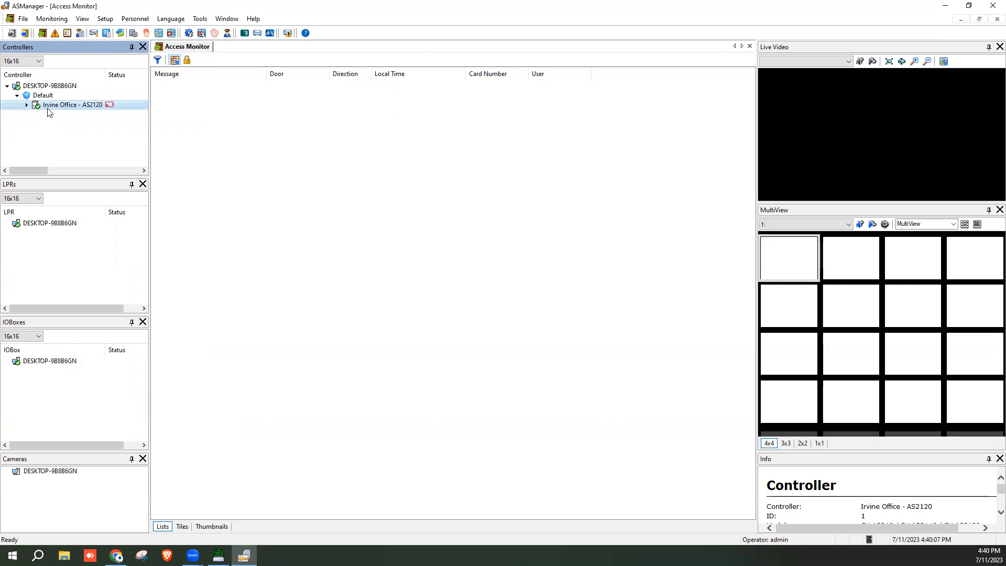
Open the Default group's Time Zones dialog from Setup > Devices
click(101, 20)
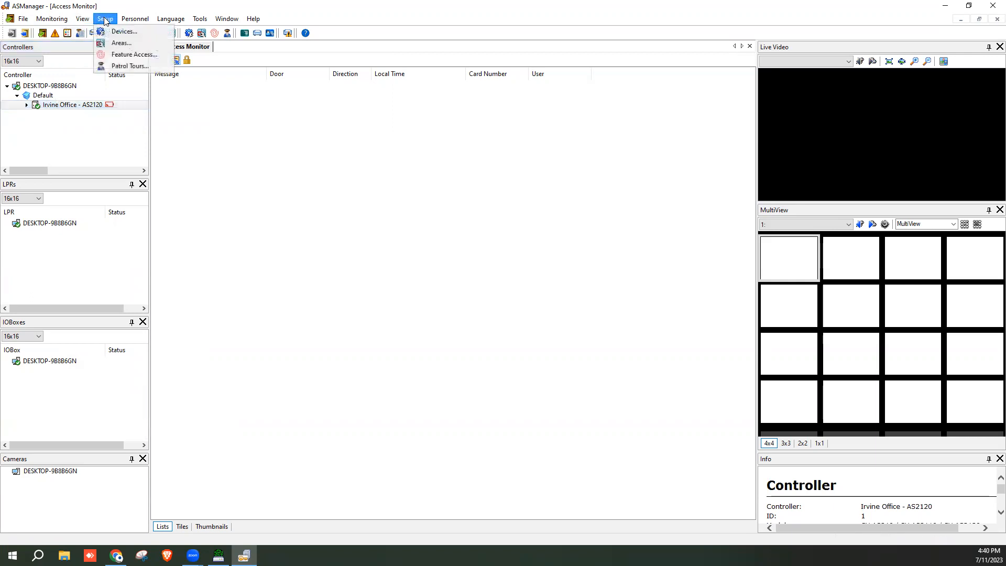
click(117, 31)
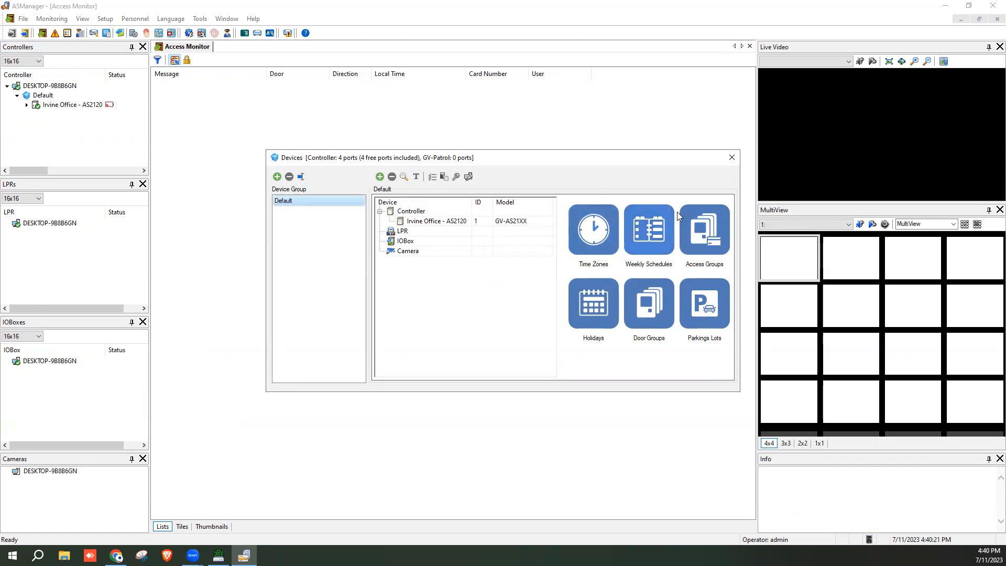
click(599, 252)
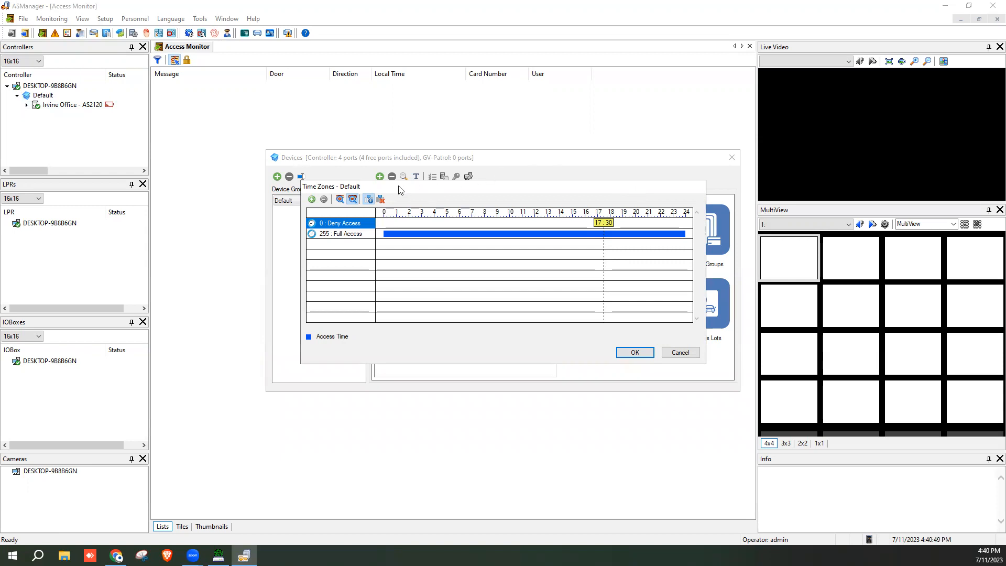
Add an Employees time zone with access from 08:00 to 17:00
click(311, 199)
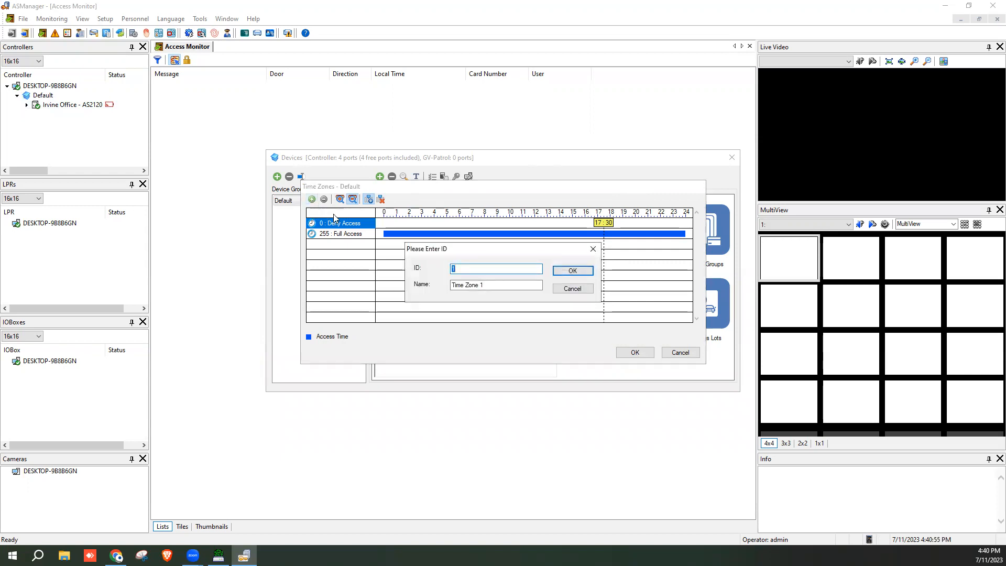
drag(504, 287, 435, 291)
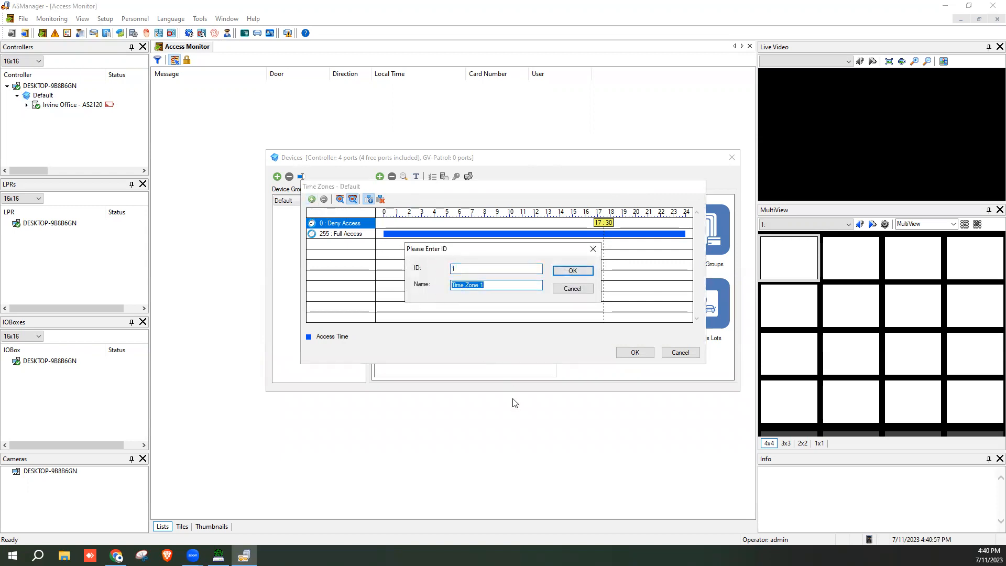
text(Employees)
click(576, 271)
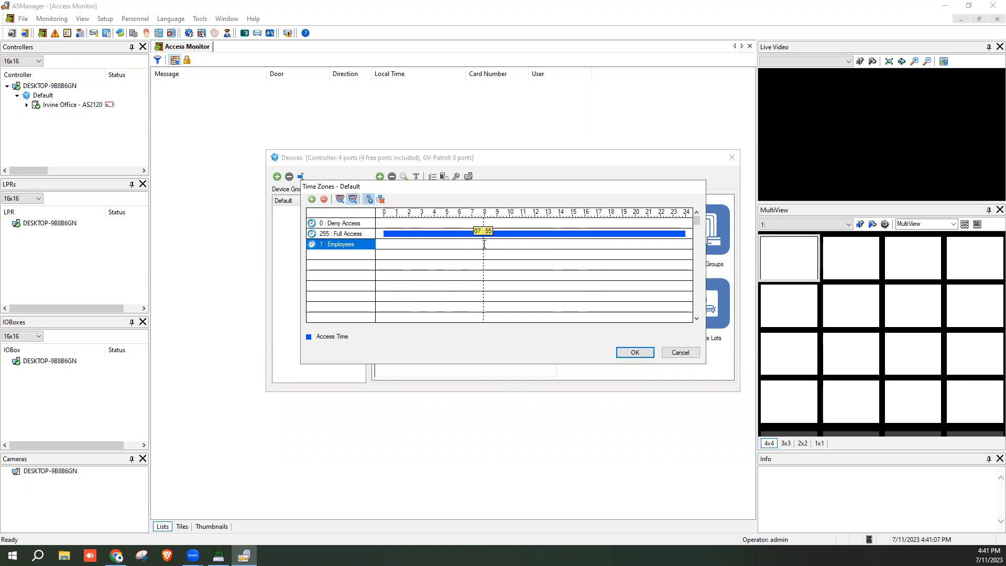
mouse_move(486, 244)
mouse_down()
mouse_move(609, 247)
mouse_move(597, 250)
mouse_up()
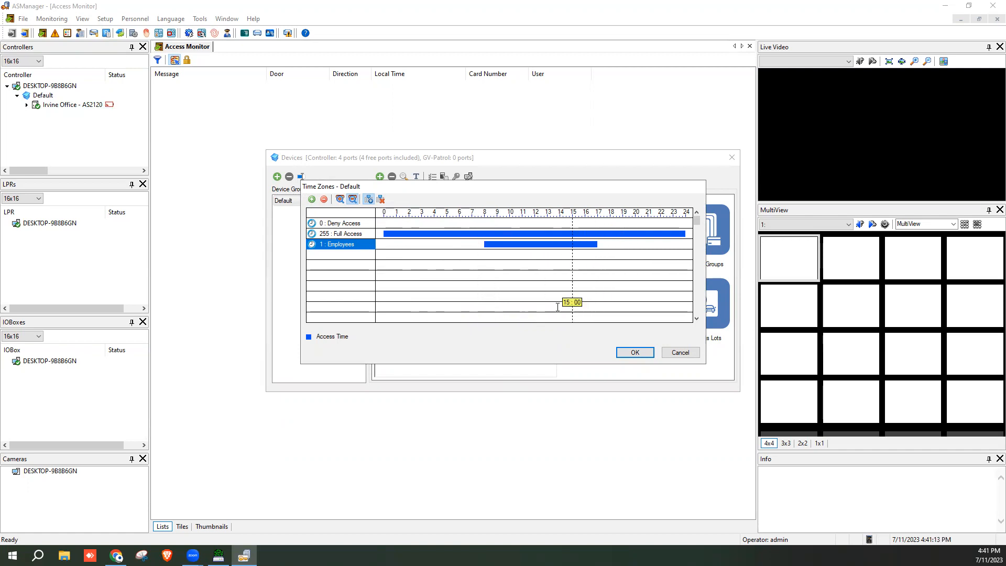
Add a Cleaning Crew time zone with a midday window (about 11:00–13:00) and save
click(312, 200)
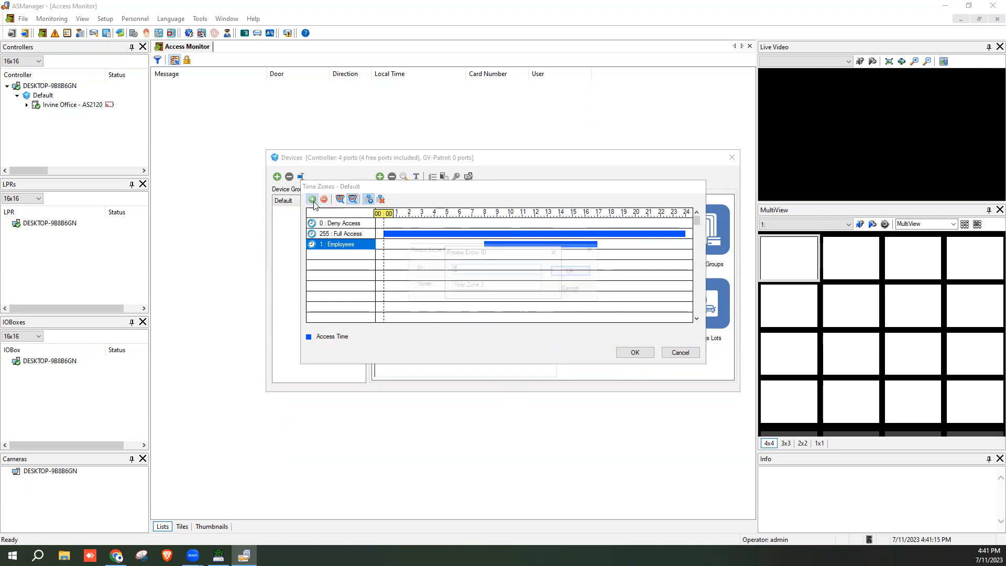
key(Tab)
text(Cleaning Crew)
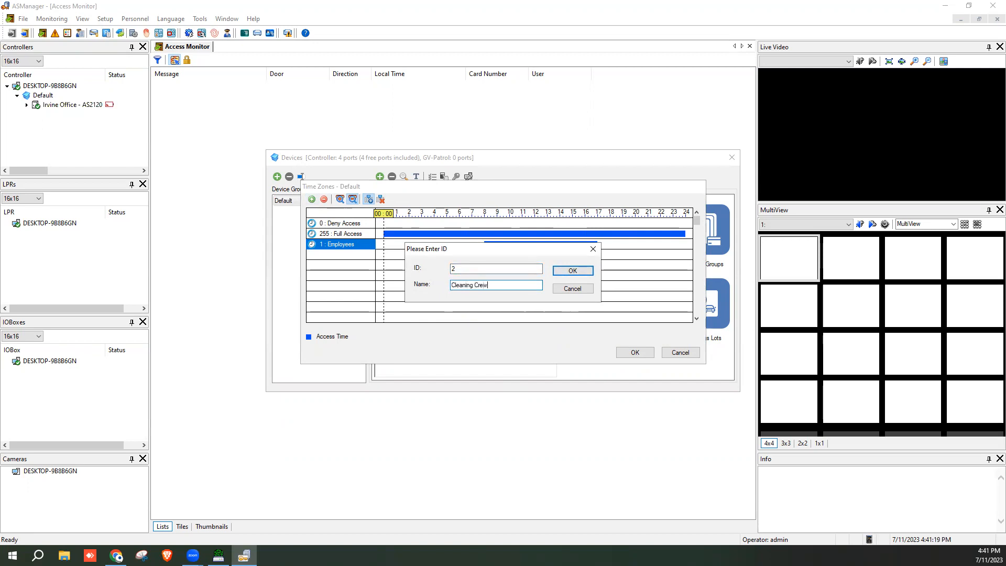
click(577, 271)
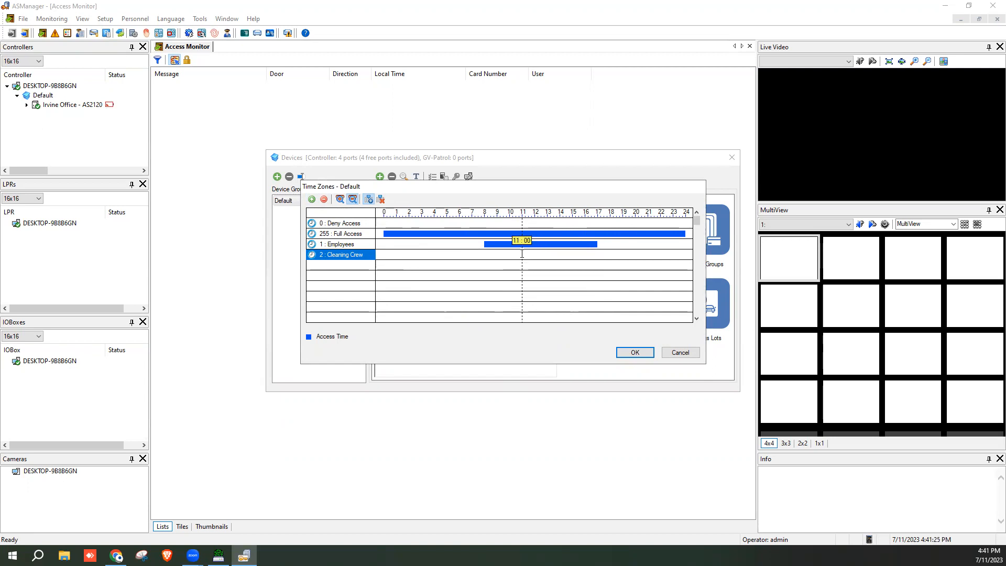
drag(521, 253, 546, 254)
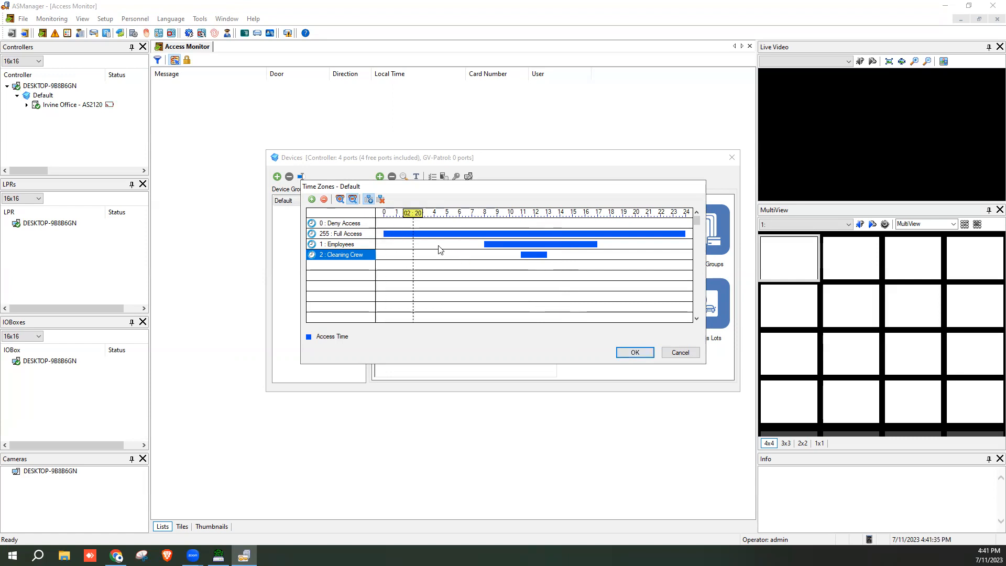
click(625, 354)
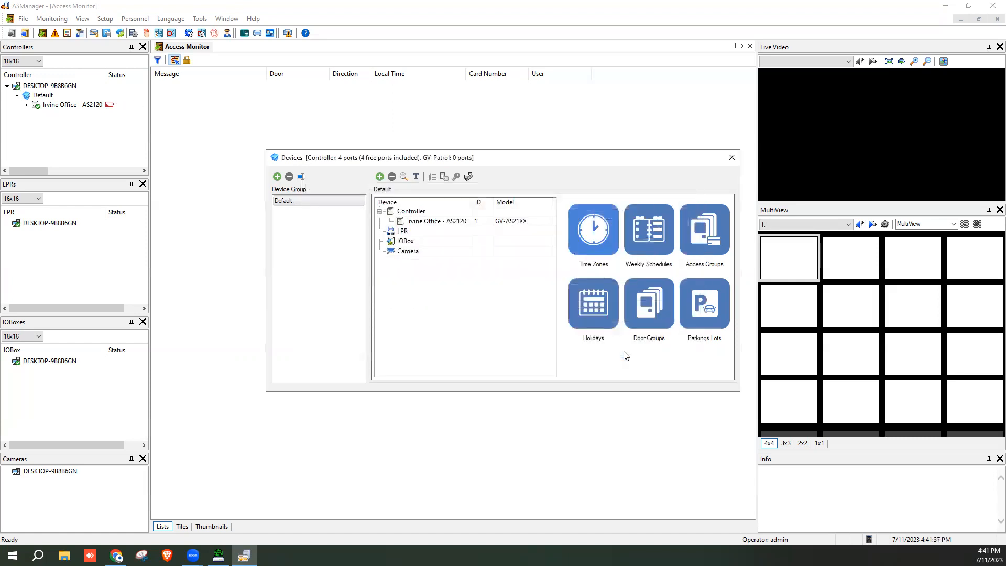
Create a new weekly schedule named Employees
click(643, 227)
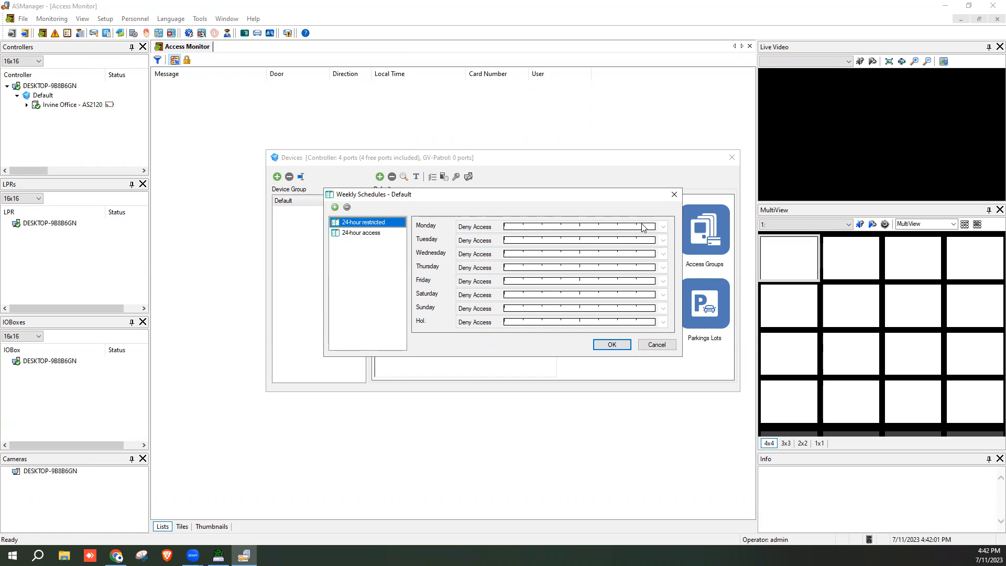
click(334, 208)
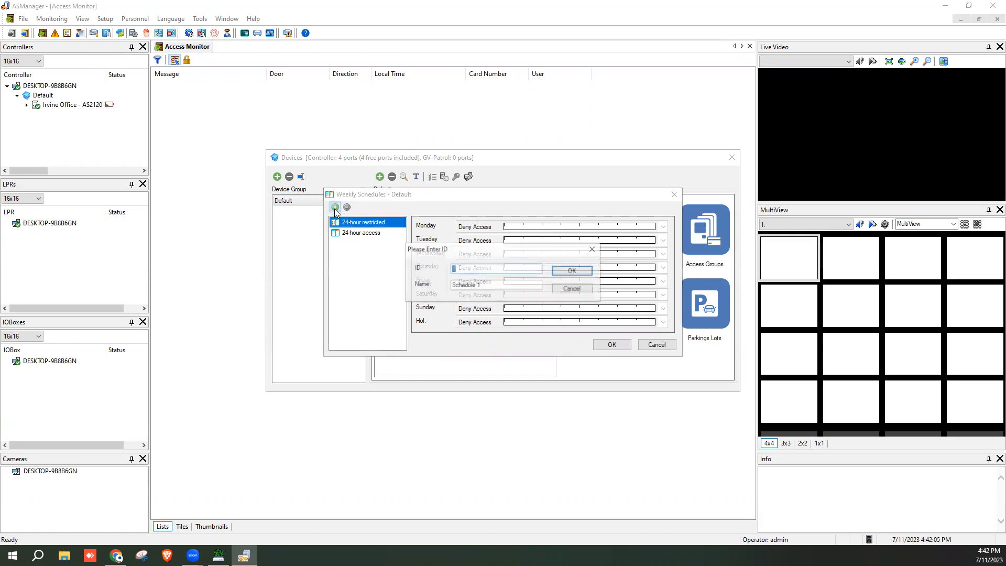
key(Tab)
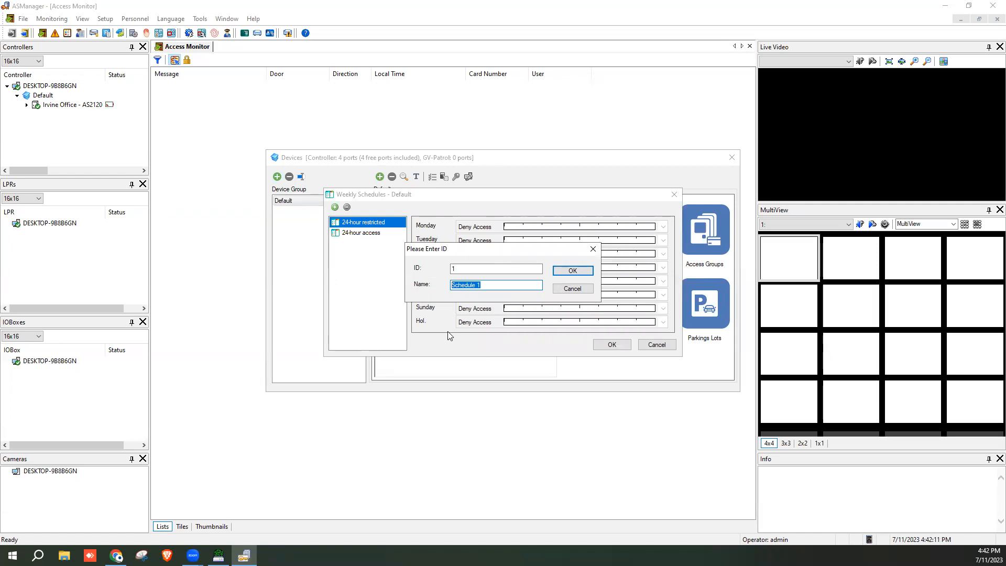
text(Employees)
click(572, 271)
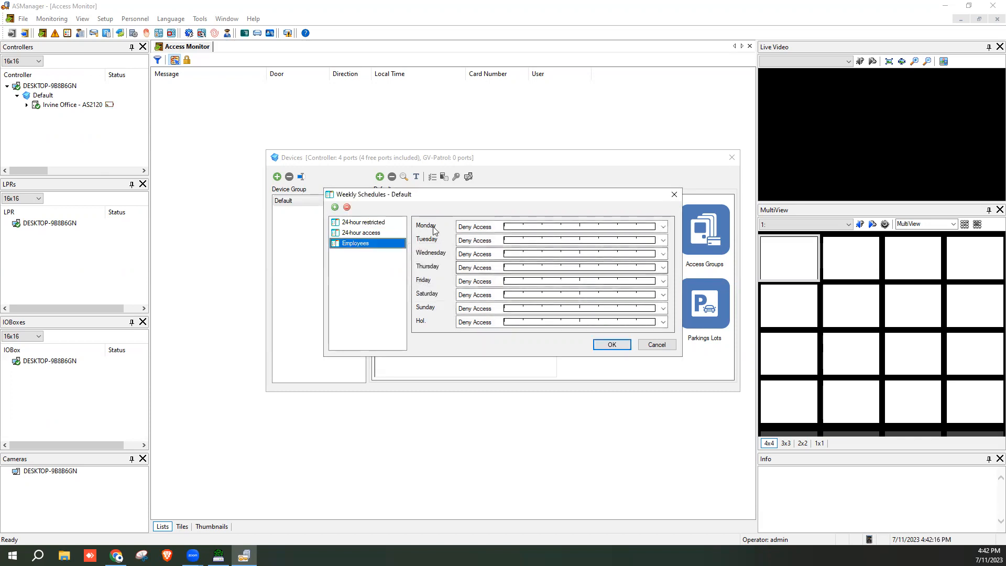
Assign the Employees time zone to Monday through Friday
click(663, 227)
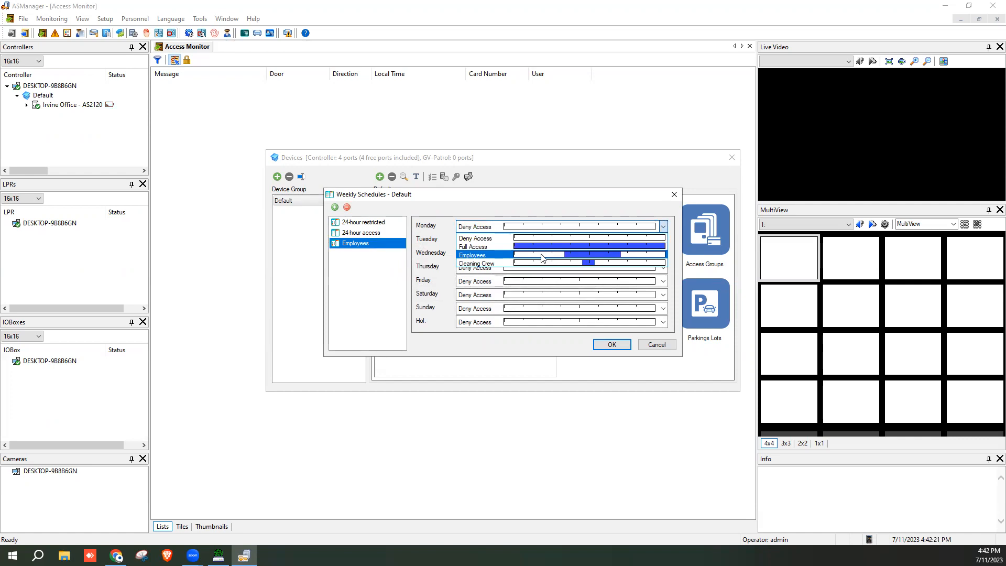
click(541, 256)
click(663, 240)
click(628, 268)
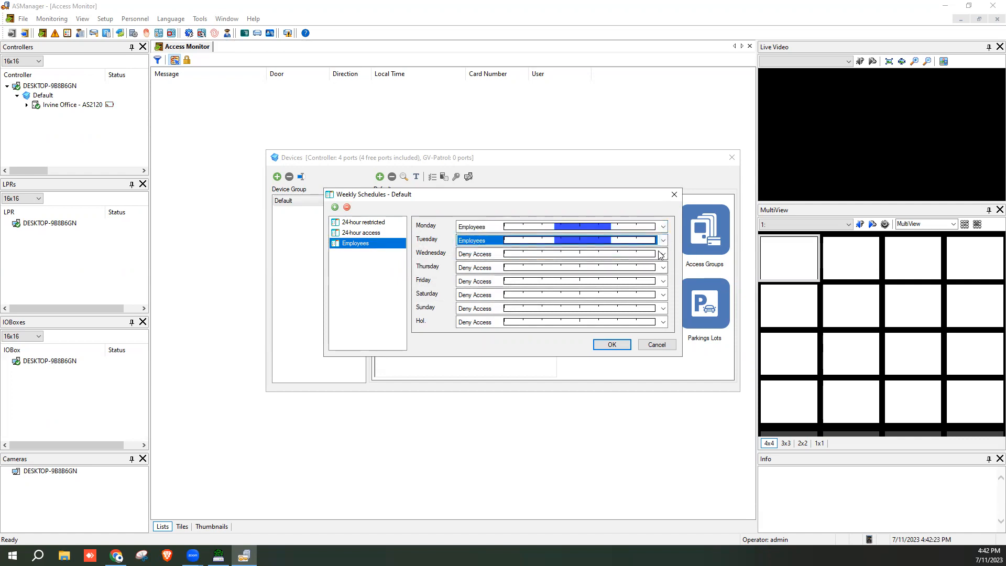
click(661, 255)
click(649, 282)
click(663, 268)
click(649, 297)
click(663, 281)
click(506, 309)
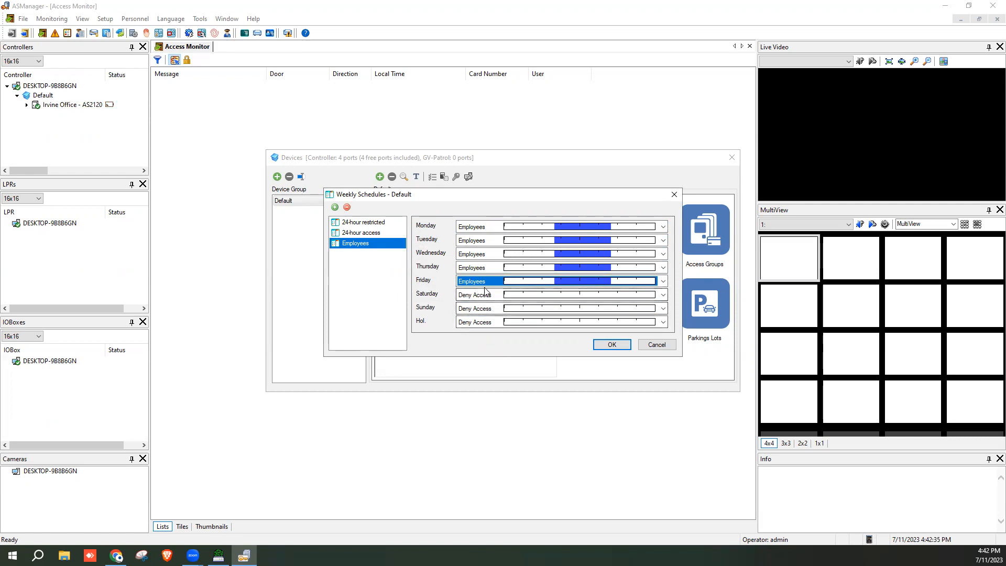
Add a Cleaning Crew weekly schedule using the Cleaning Crew time zone on Saturday, and save
click(334, 207)
key(Tab)
text(Cleaning Crew)
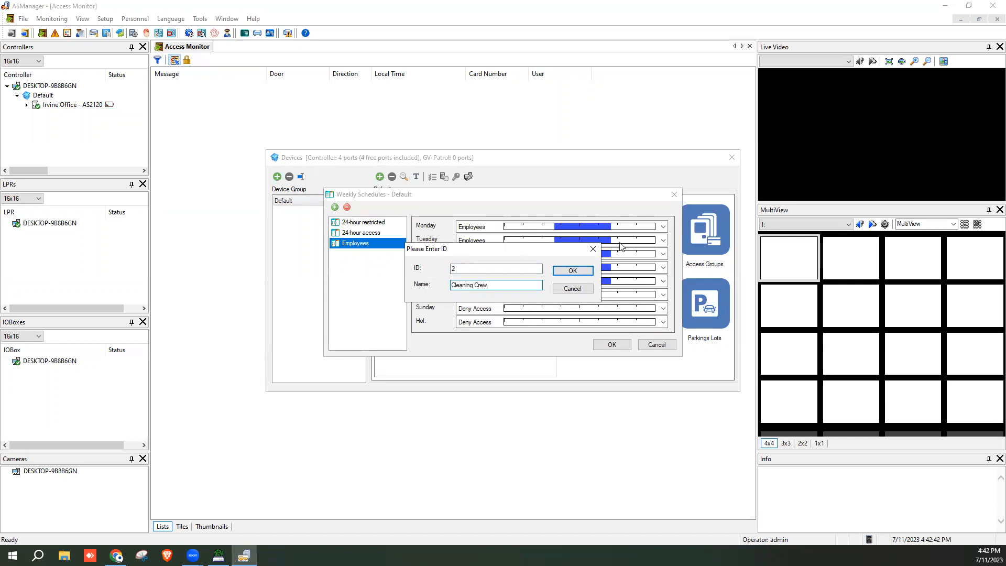
click(572, 270)
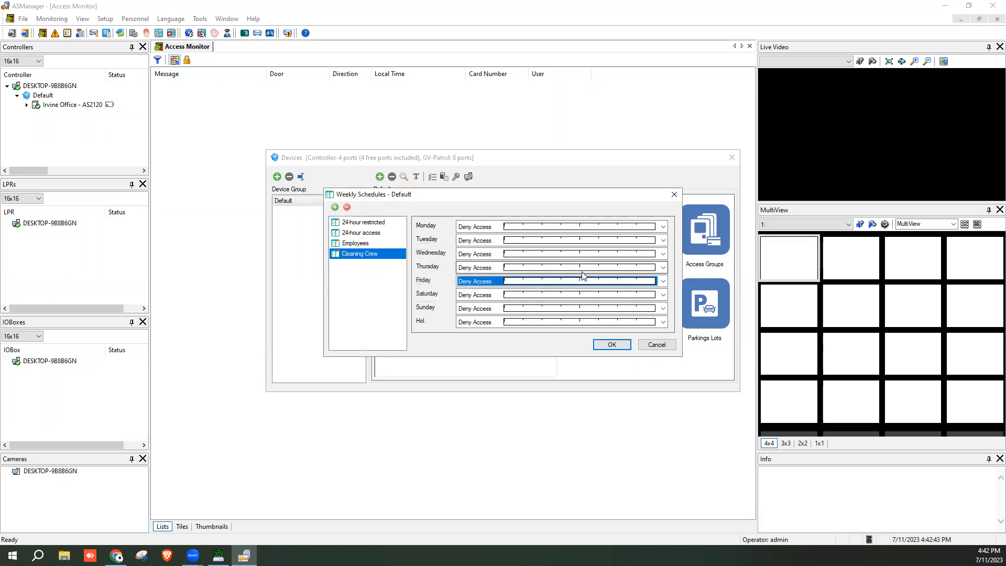
click(547, 297)
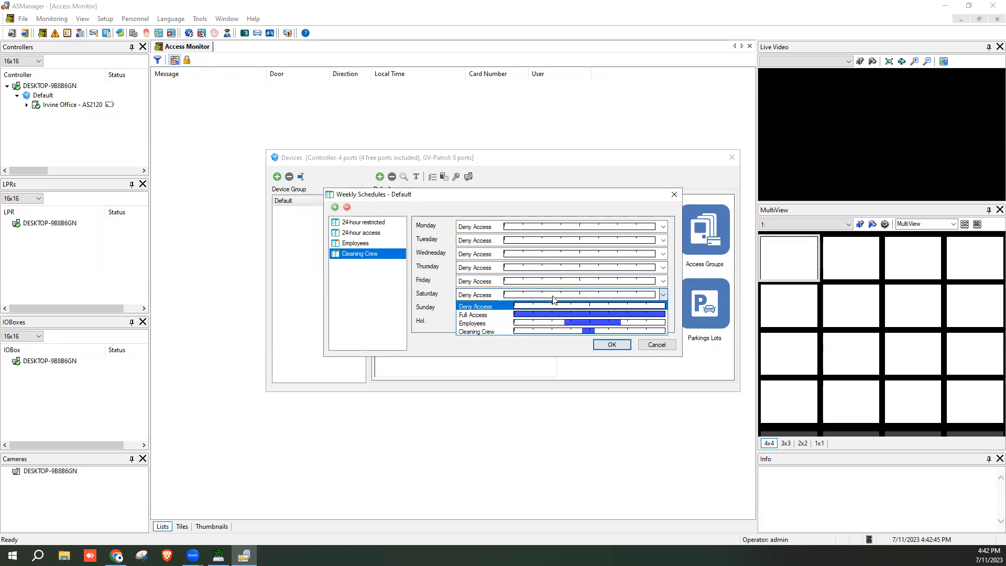
click(589, 332)
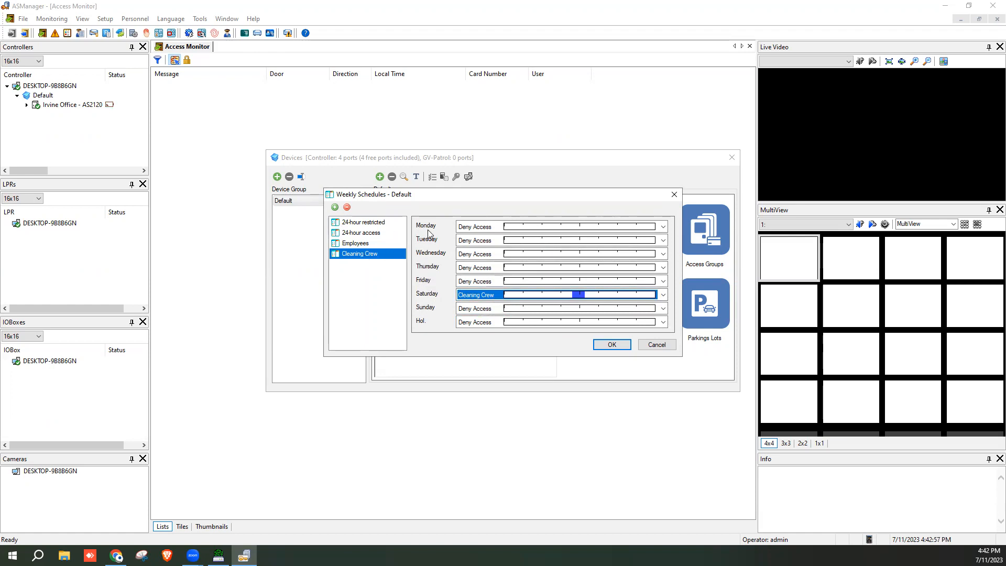
click(613, 345)
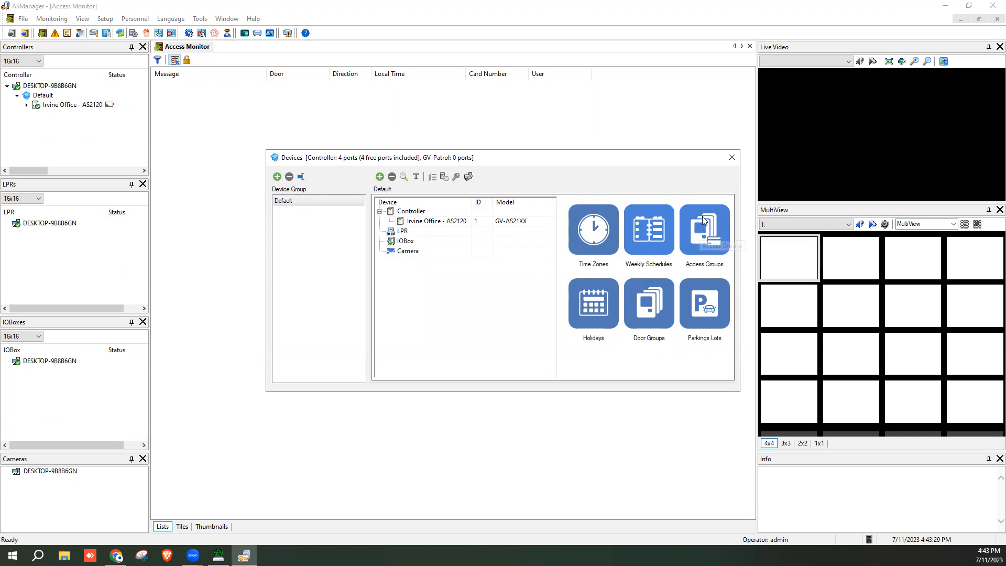
In the Irvine Office controller settings, enable Door 2 and Door 3
click(731, 158)
right_click(55, 106)
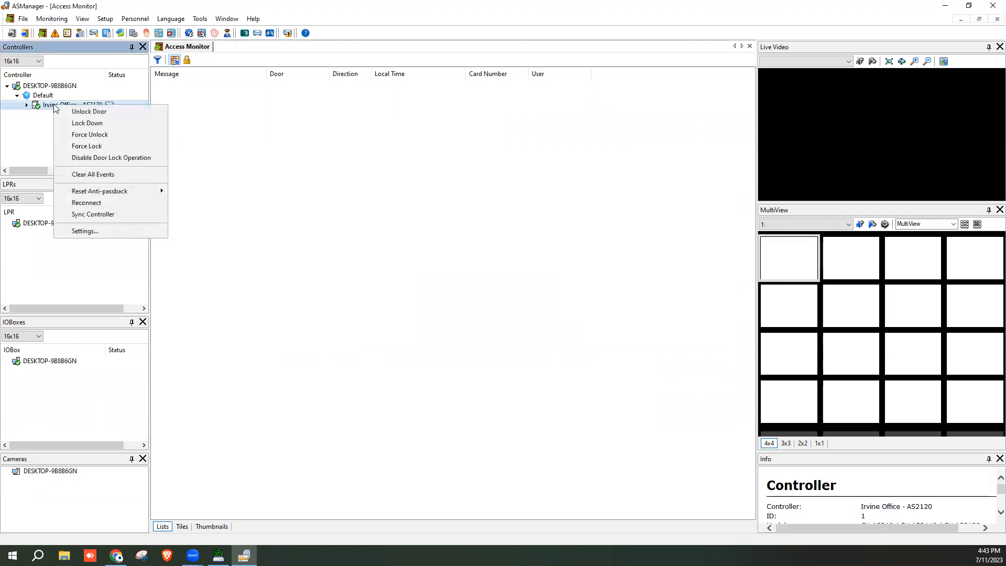
click(105, 231)
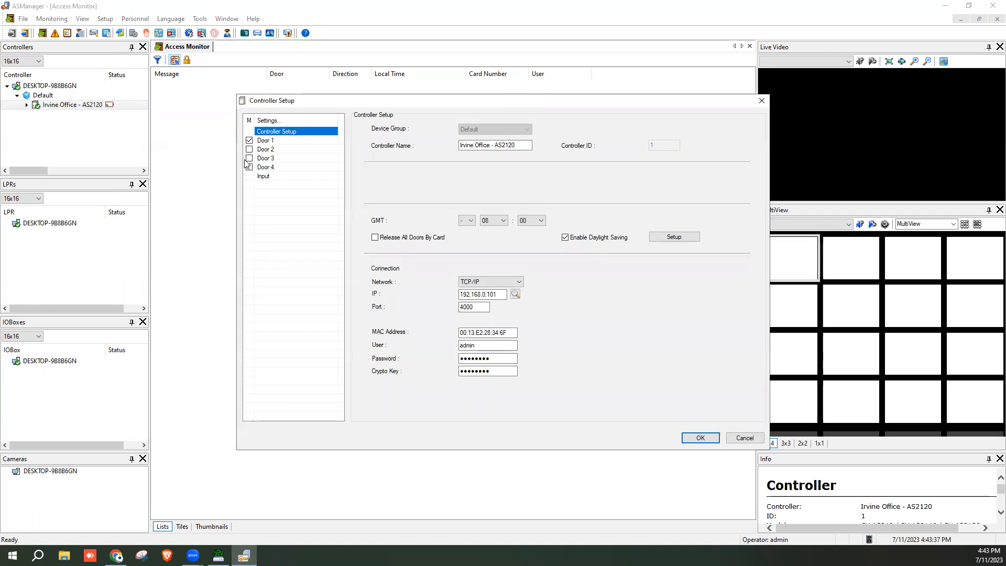
click(249, 149)
click(250, 158)
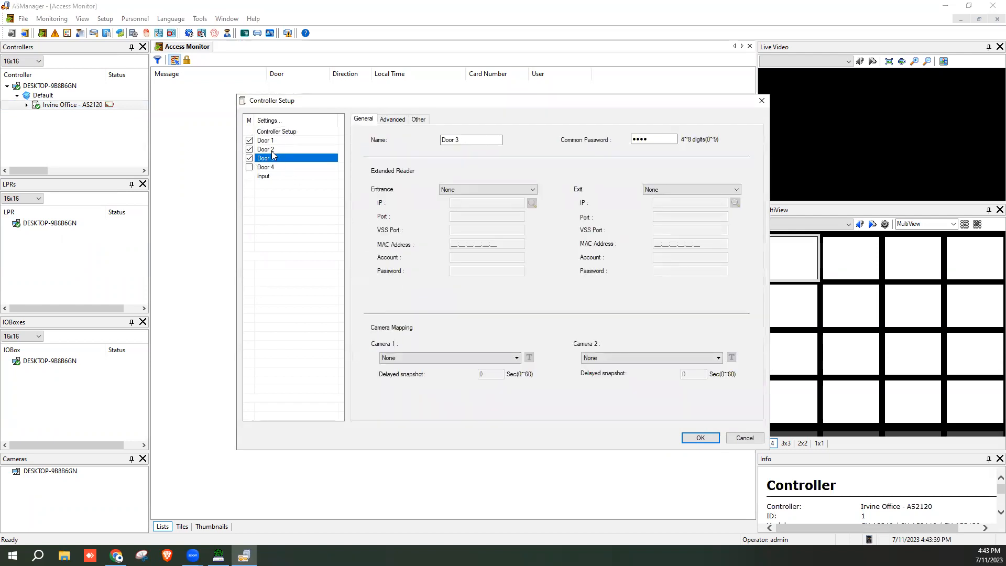
Rename Door 2 to 'Side Door' and Door 3 to 'Back Door', and save
click(272, 149)
triple_click(467, 139)
text(Side Door)
click(291, 159)
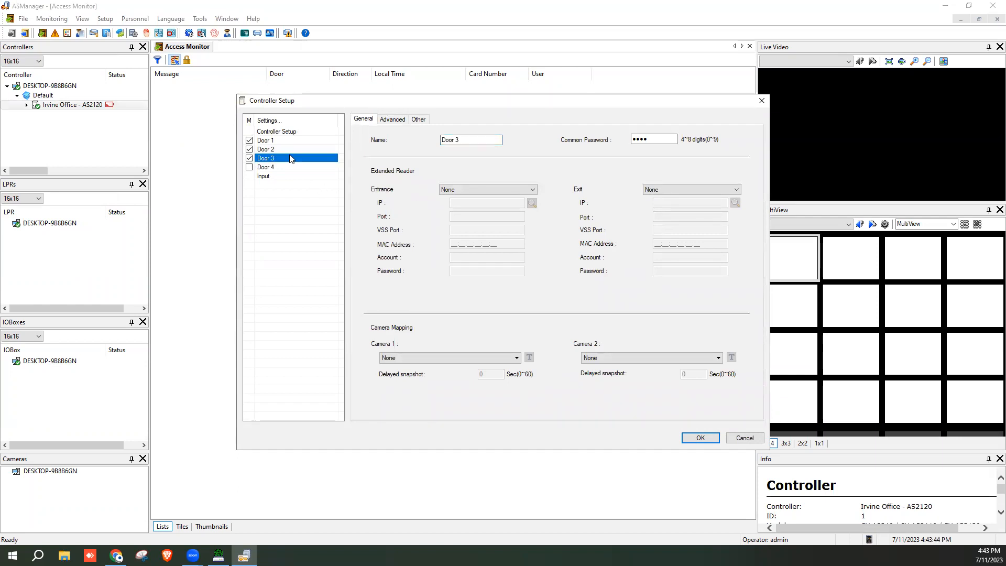
triple_click(461, 140)
text(Back Door)
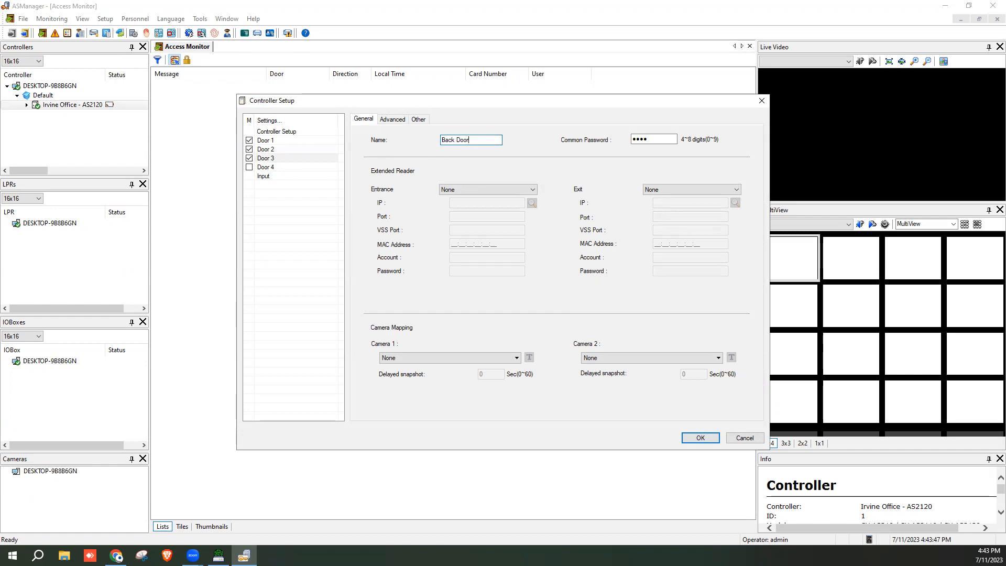
click(693, 437)
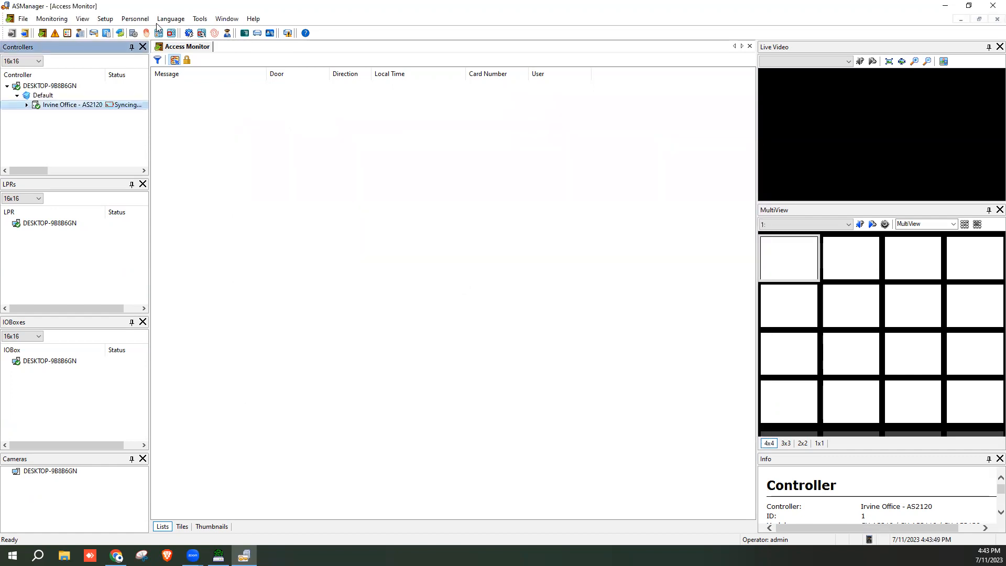
Add a new access group named Employees
click(105, 19)
click(124, 31)
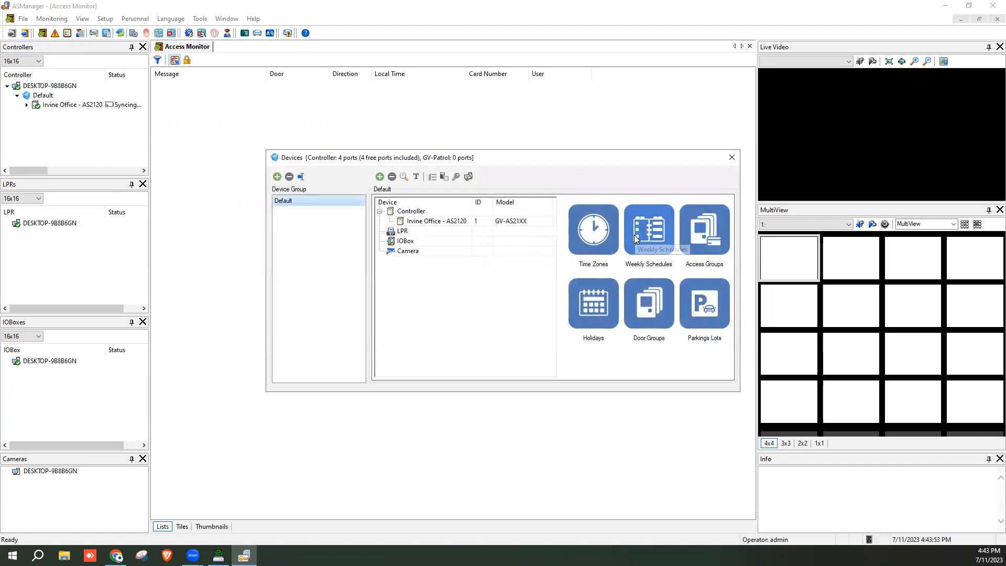
click(703, 229)
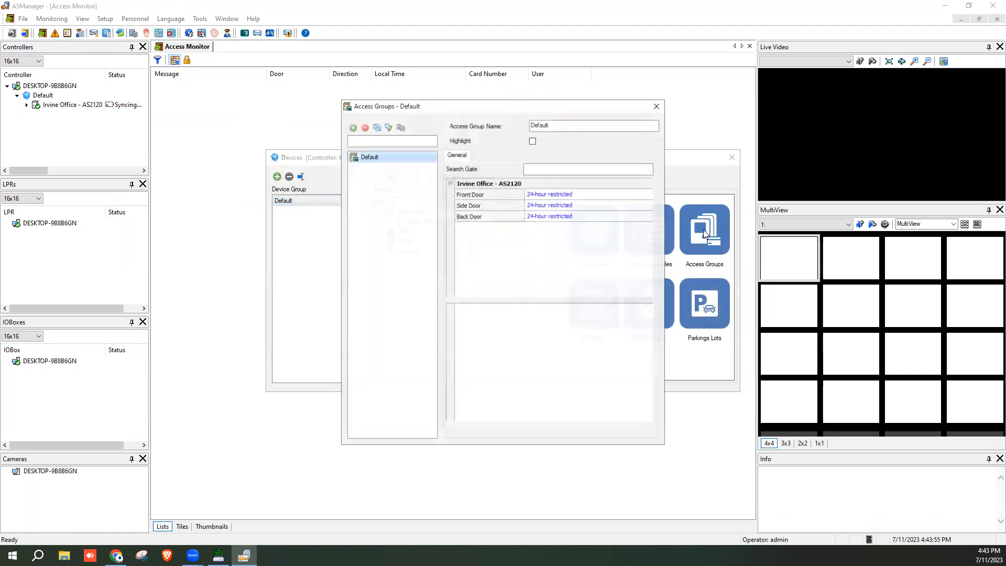
click(353, 127)
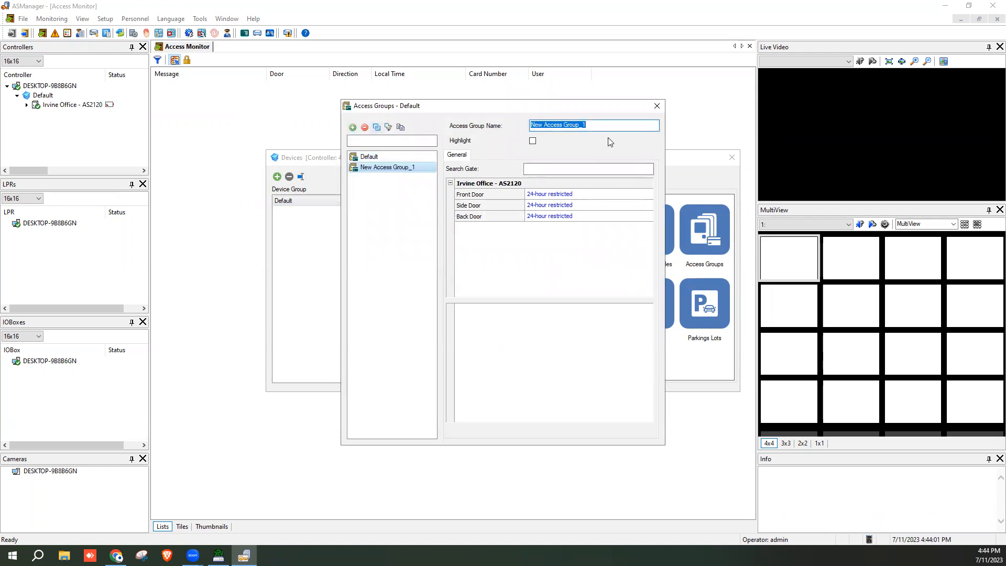
text(Employees)
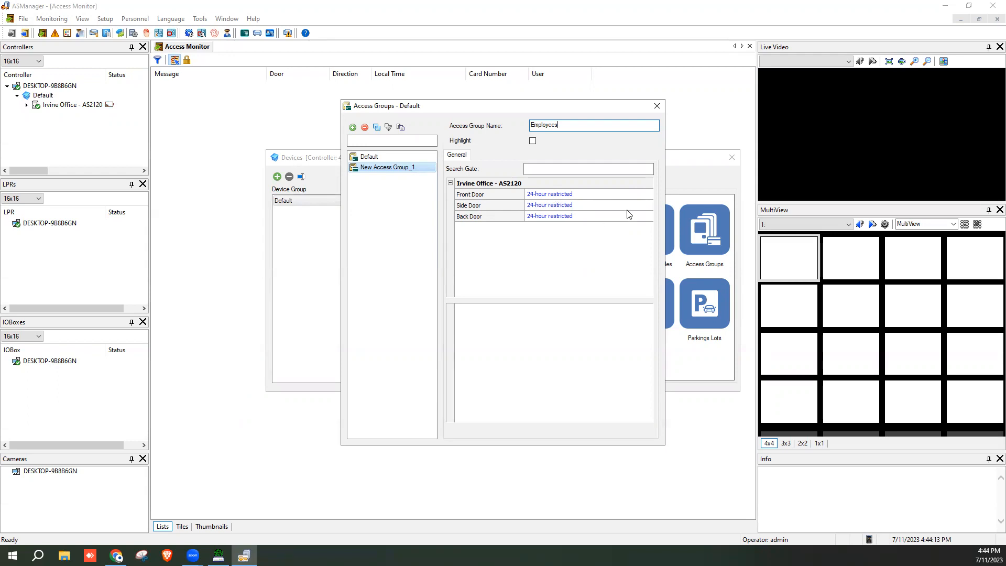
Give the Front Door and Side Door the Employees schedule
click(643, 197)
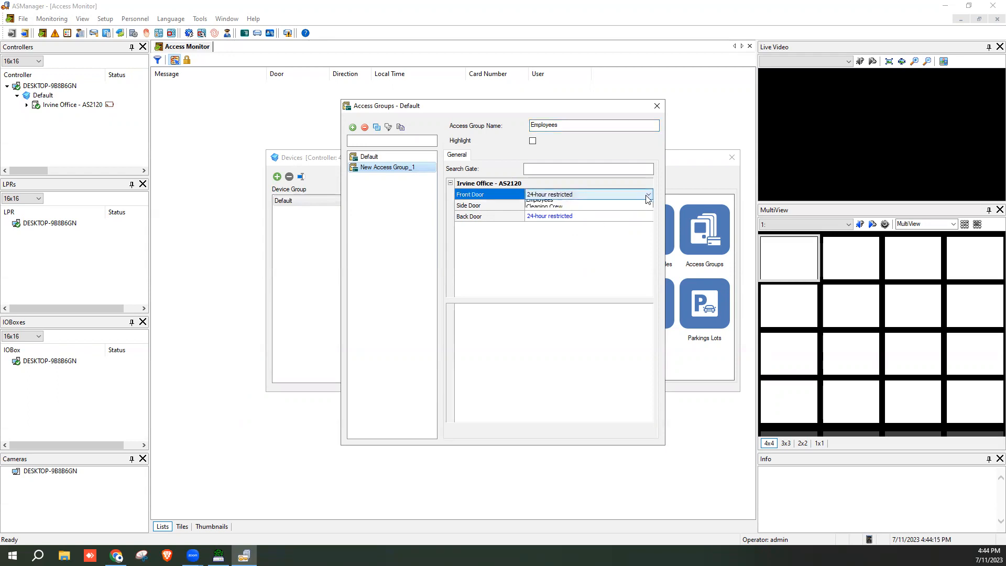
click(645, 195)
click(638, 217)
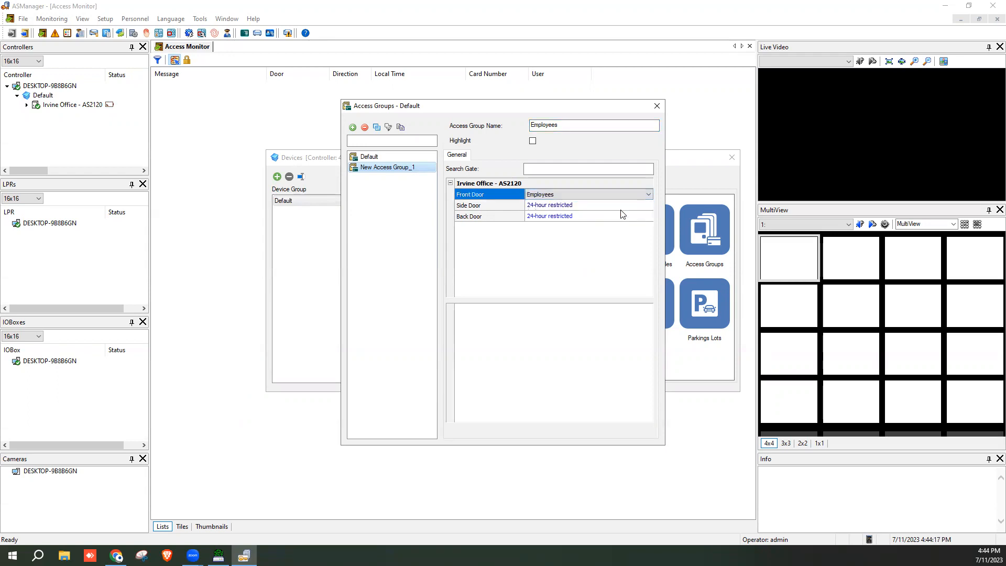
click(646, 206)
click(647, 205)
click(588, 226)
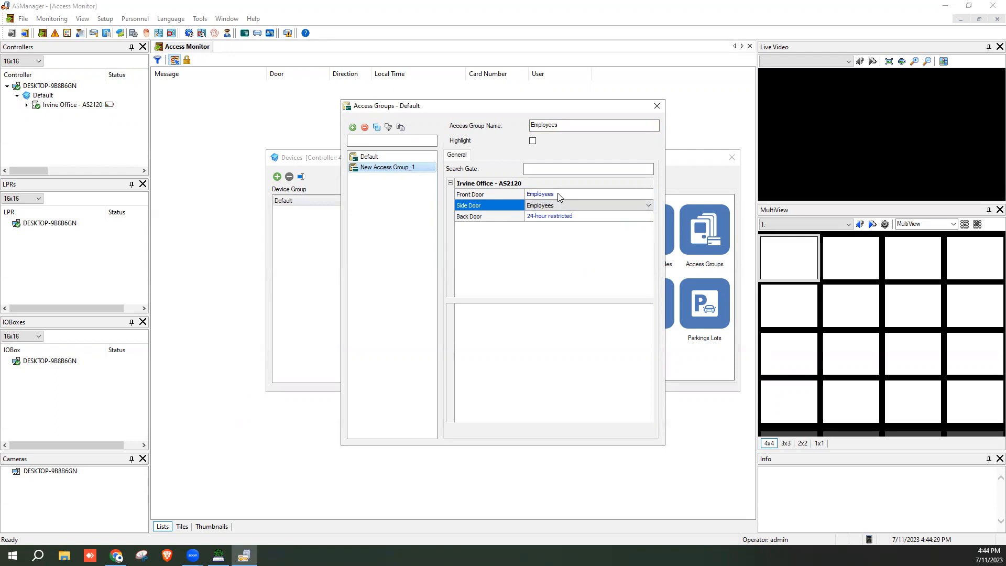
drag(570, 108, 505, 120)
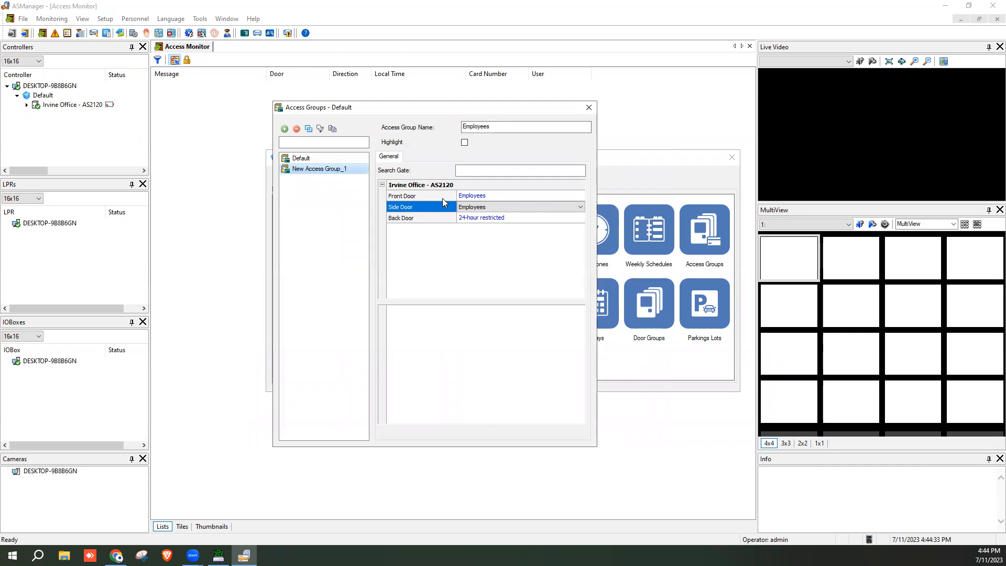
Add a Cleaning Crew access group giving only the Back Door the Cleaning Crew schedule
click(284, 128)
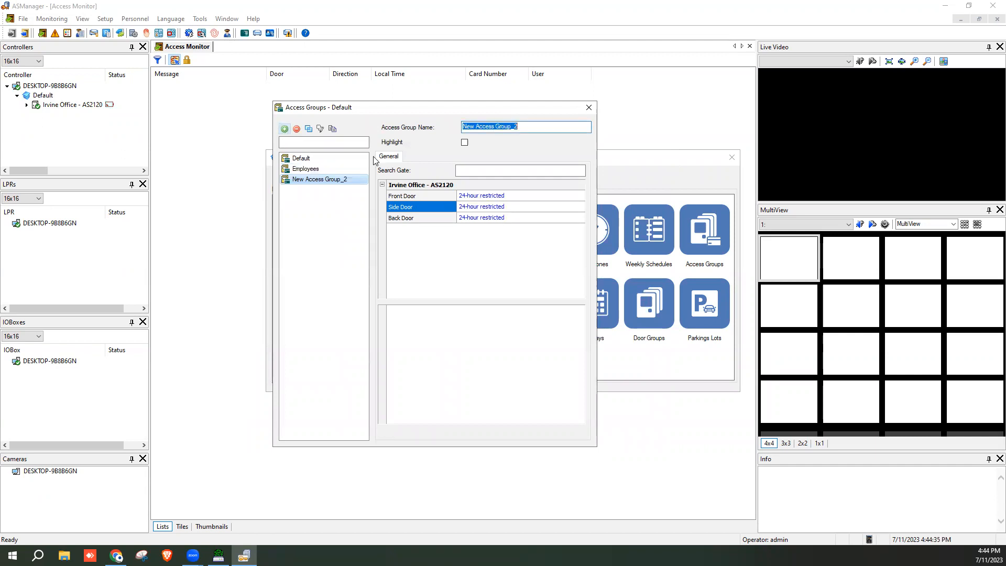
text(Cleaning Crew)
click(502, 217)
click(508, 219)
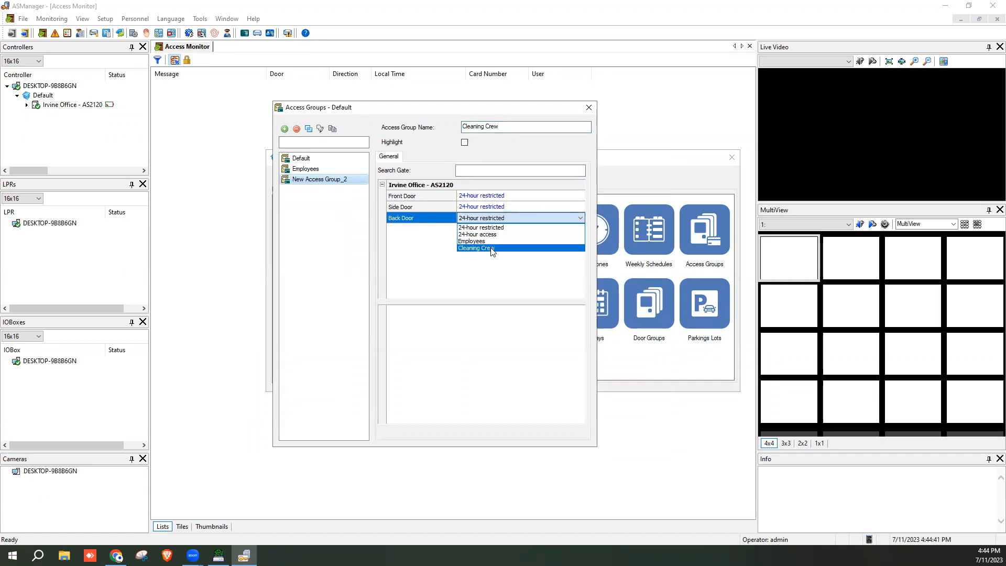
click(475, 248)
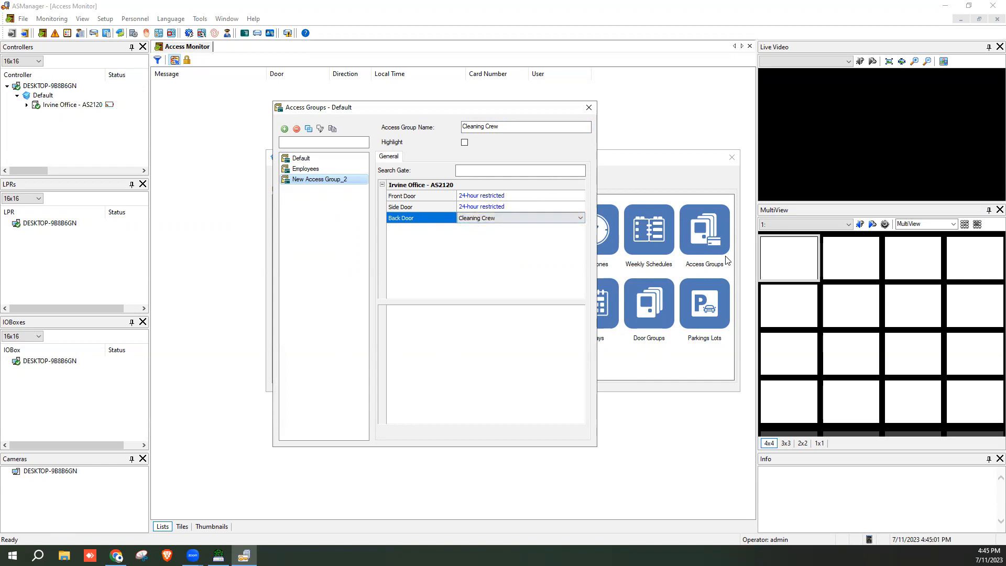
Save the access groups and review the Employees and Cleaning Crew groups
click(589, 108)
click(681, 236)
click(390, 170)
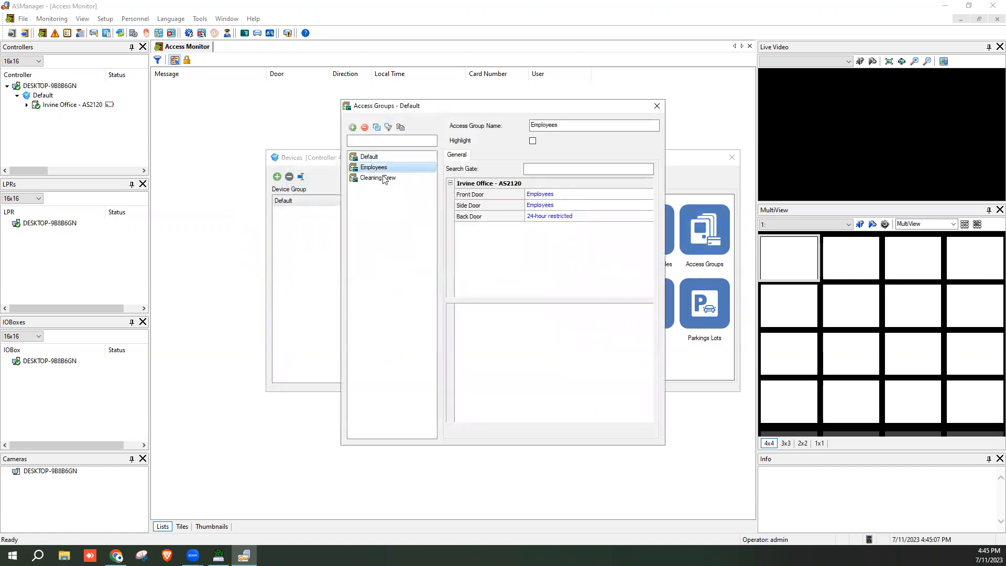
click(385, 178)
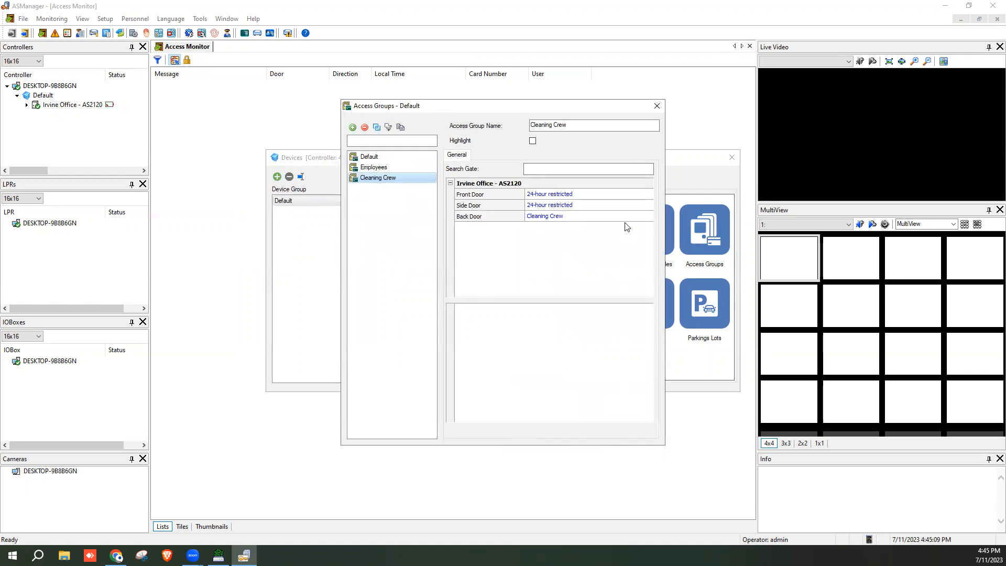
click(656, 106)
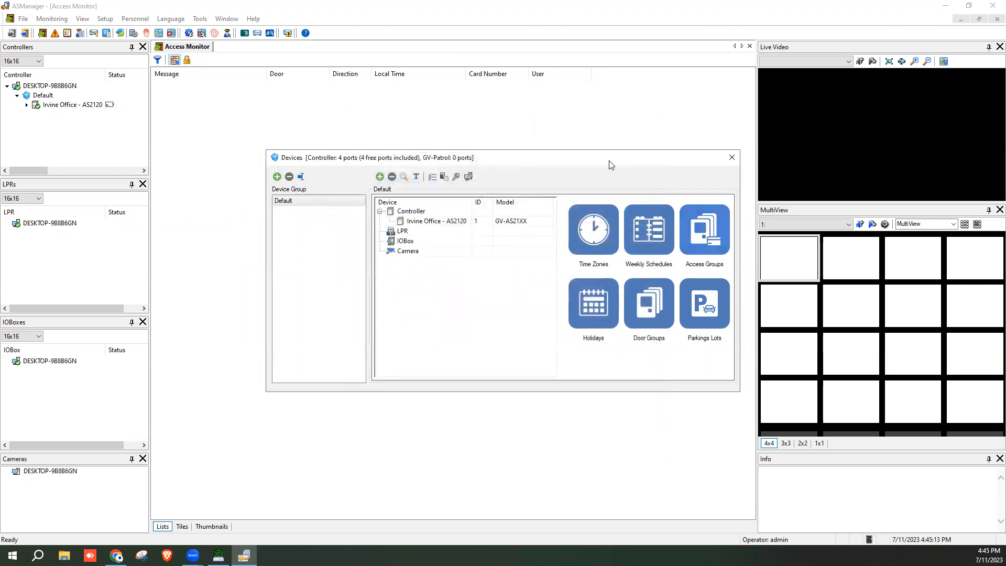
Mark Dec 24, 25, 31 2022 and Jan 1, Jun 4, Jul 4 2023 as holidays and save
click(591, 309)
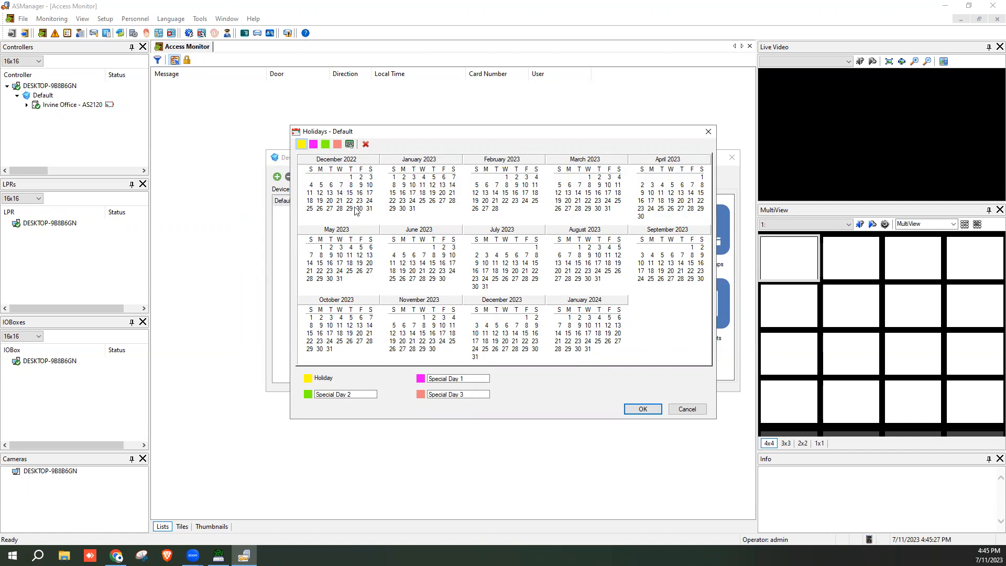
click(369, 201)
click(309, 209)
click(393, 179)
click(369, 209)
click(393, 255)
click(495, 255)
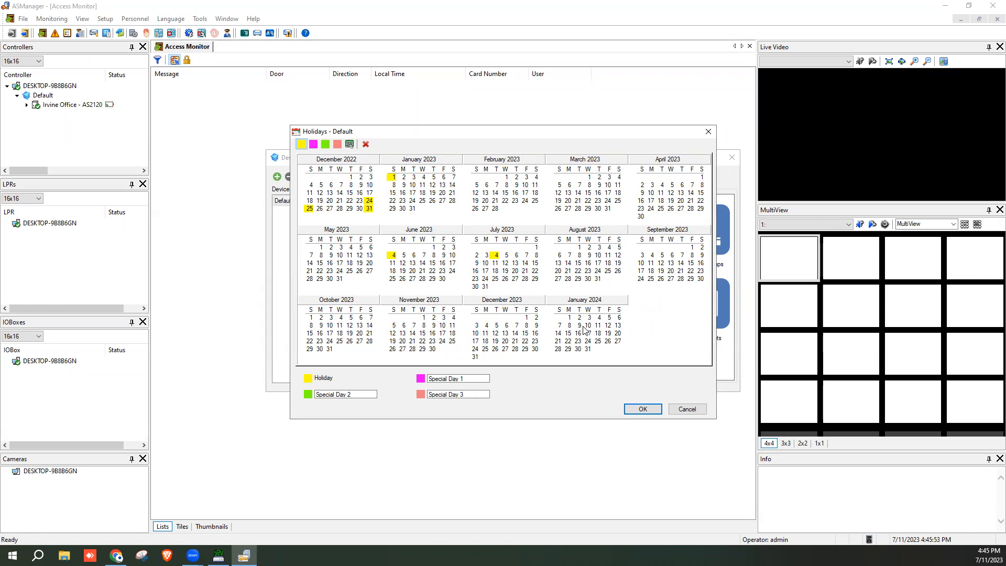
click(647, 408)
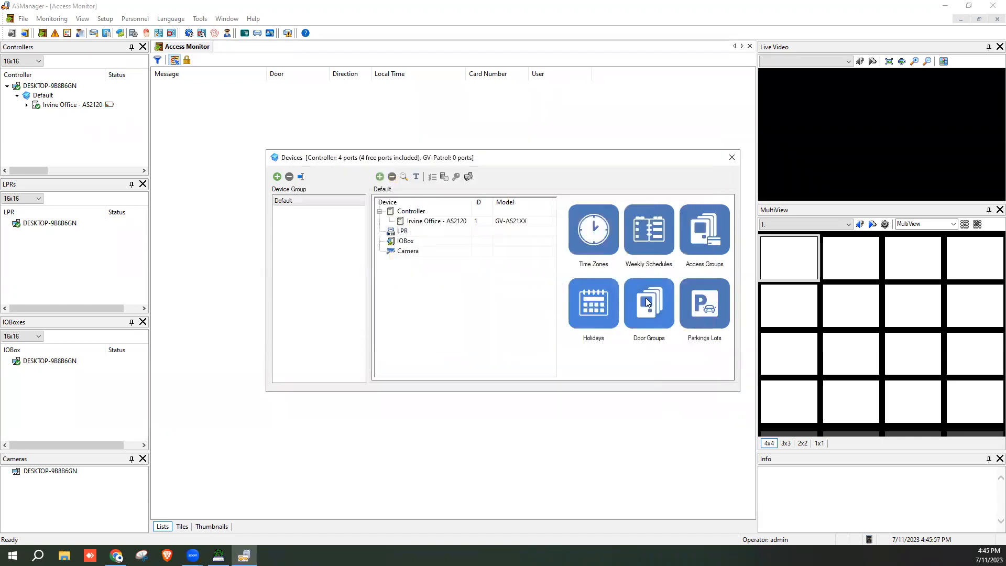
click(599, 234)
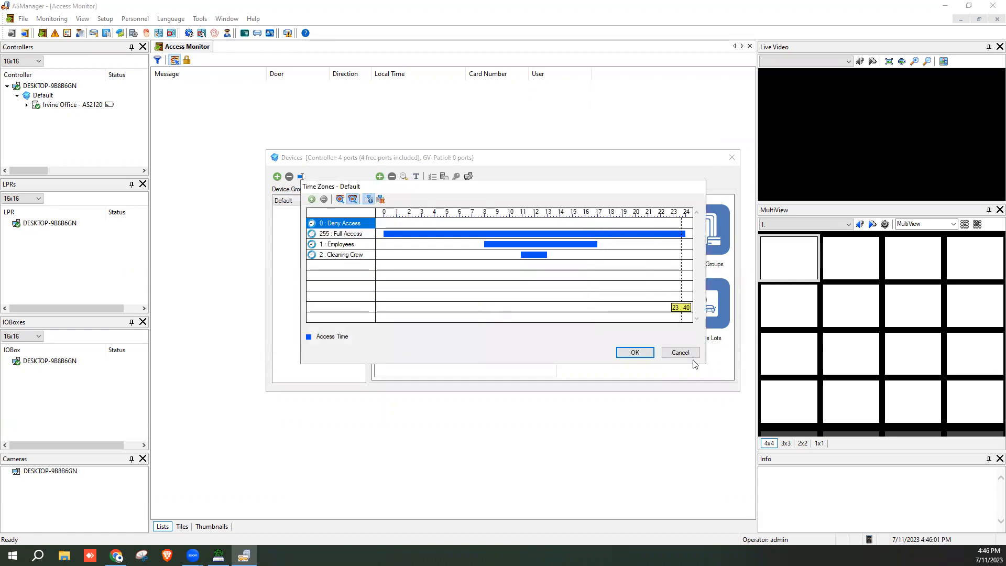
click(689, 352)
click(654, 236)
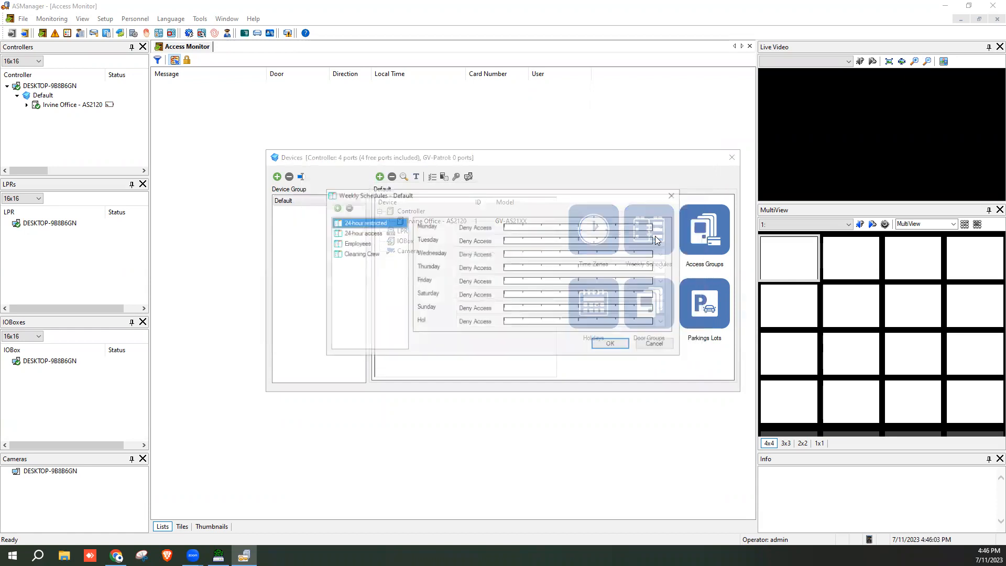
click(362, 245)
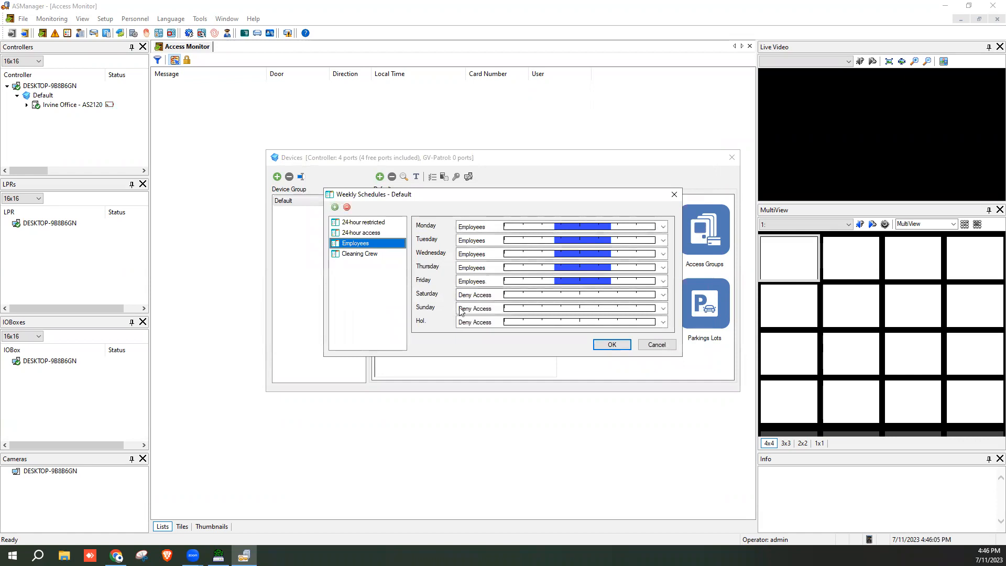
click(542, 323)
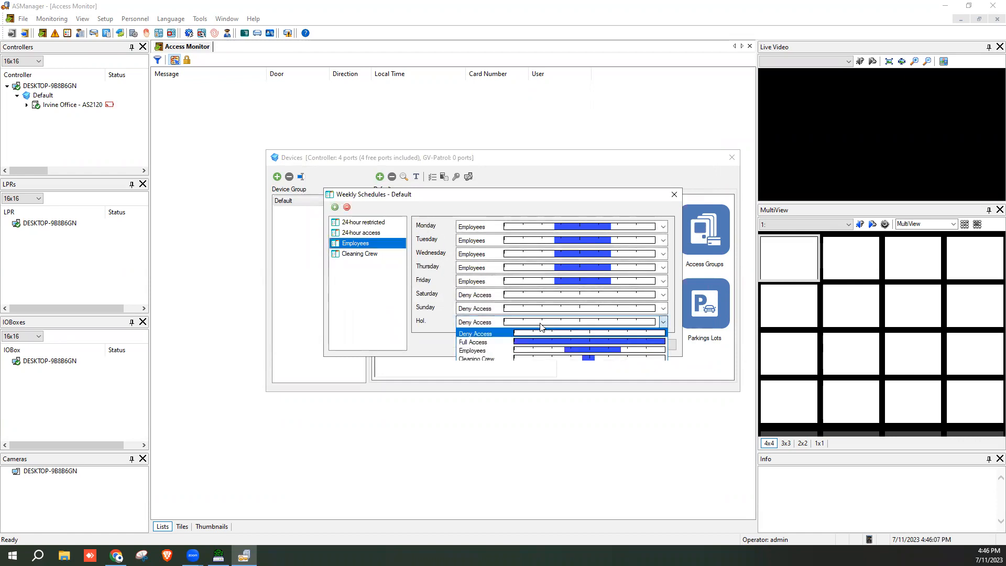
click(533, 354)
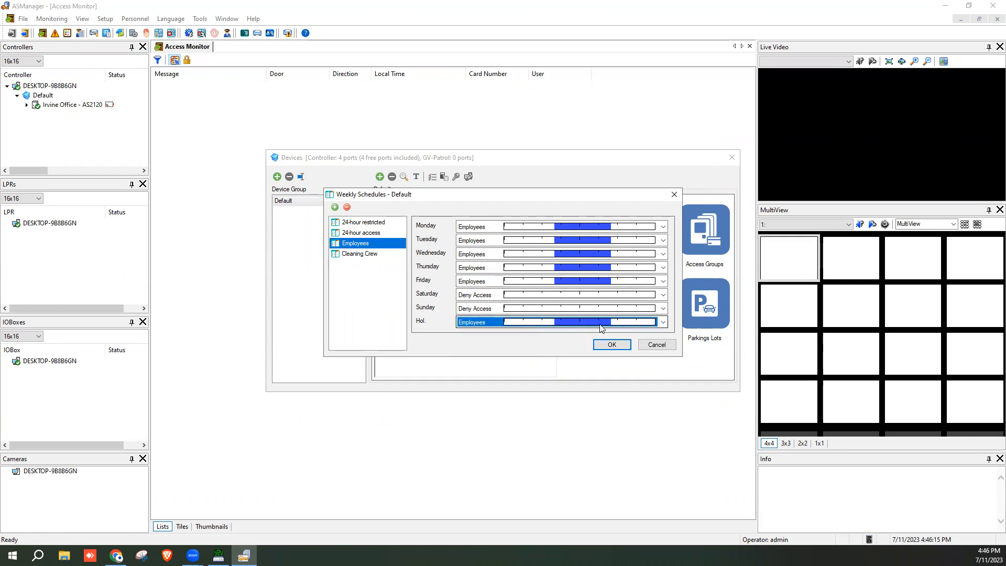
click(367, 253)
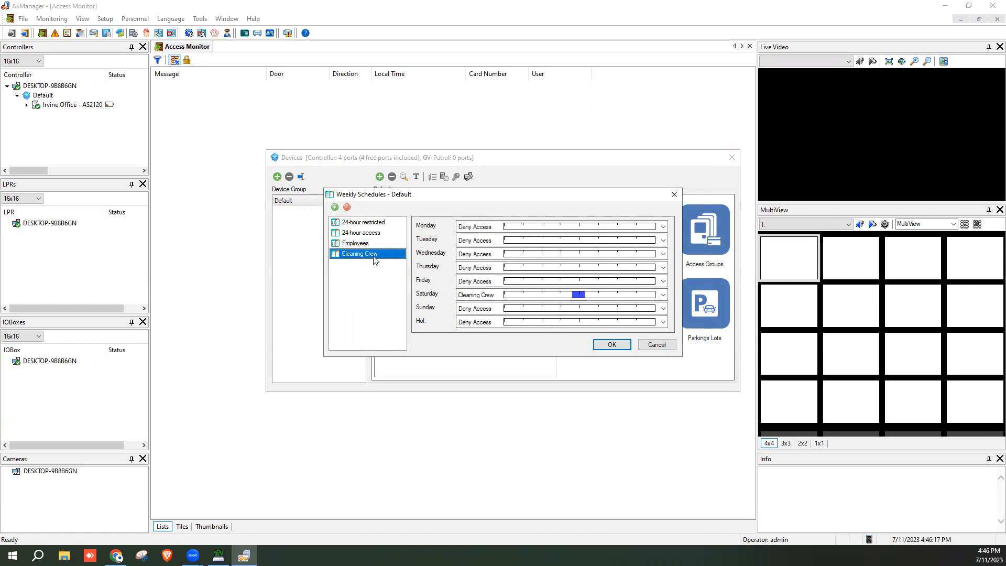
click(537, 322)
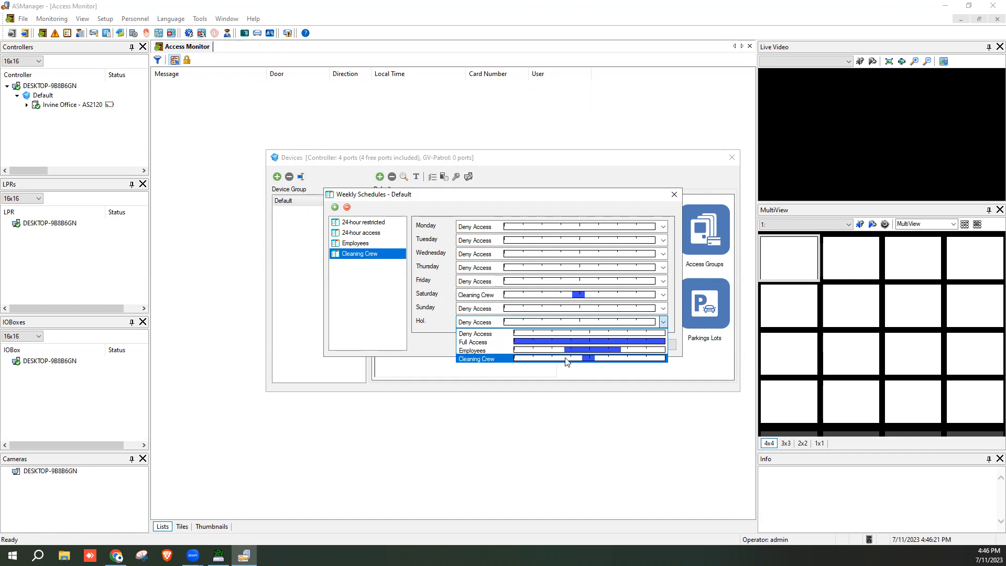
click(424, 325)
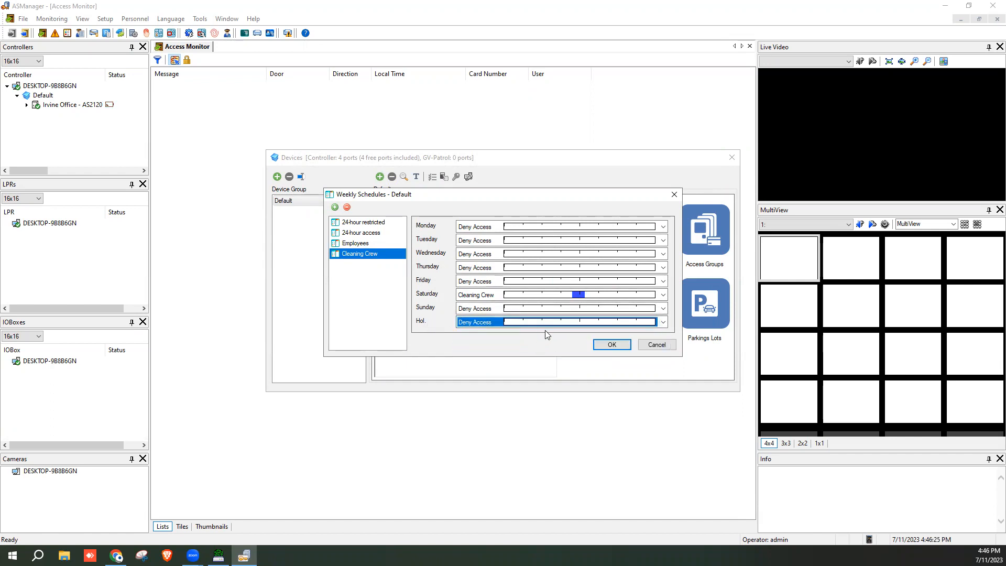
click(504, 323)
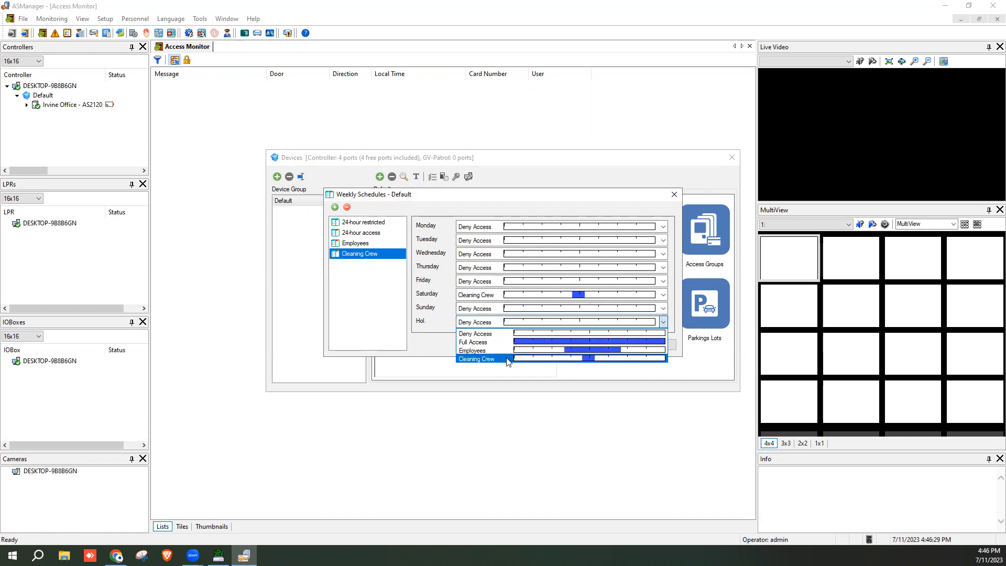
click(503, 334)
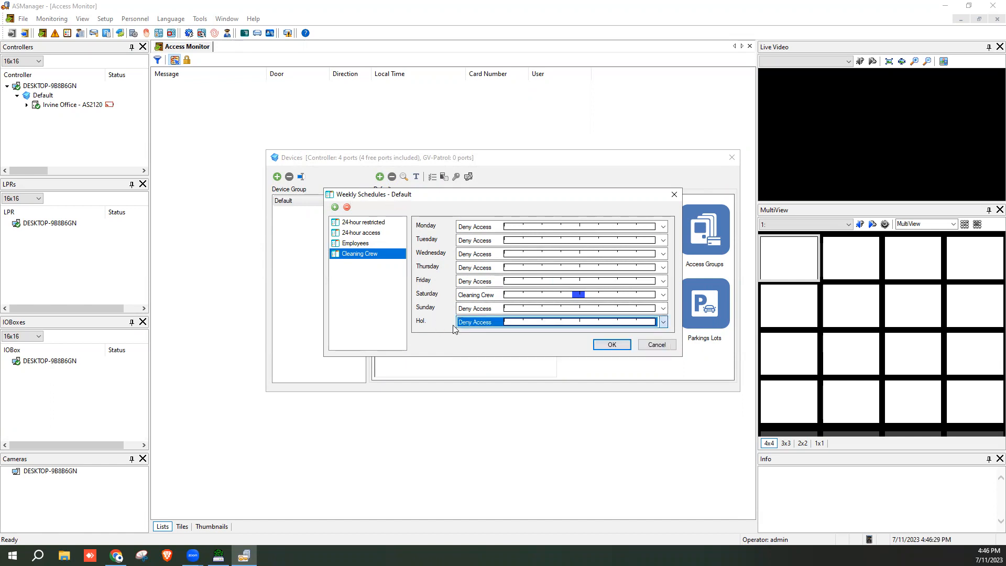
click(656, 346)
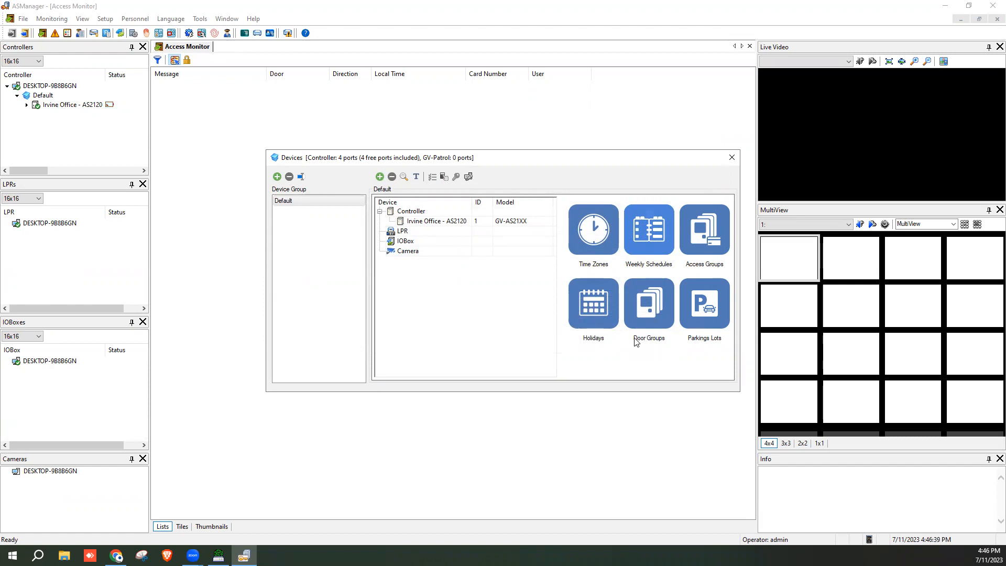
Close the Devices window to view the Front Door 'Access Denied: Invalid Card' event
click(732, 157)
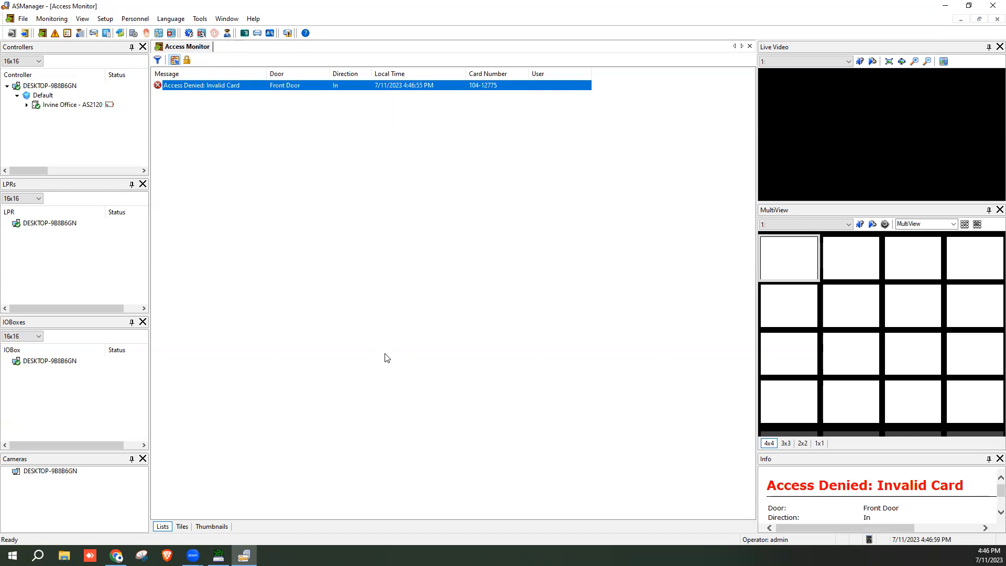
mouse_move(206, 85)
Enroll the denied Front Door card as a new card and show its Assign user options
right_click(321, 90)
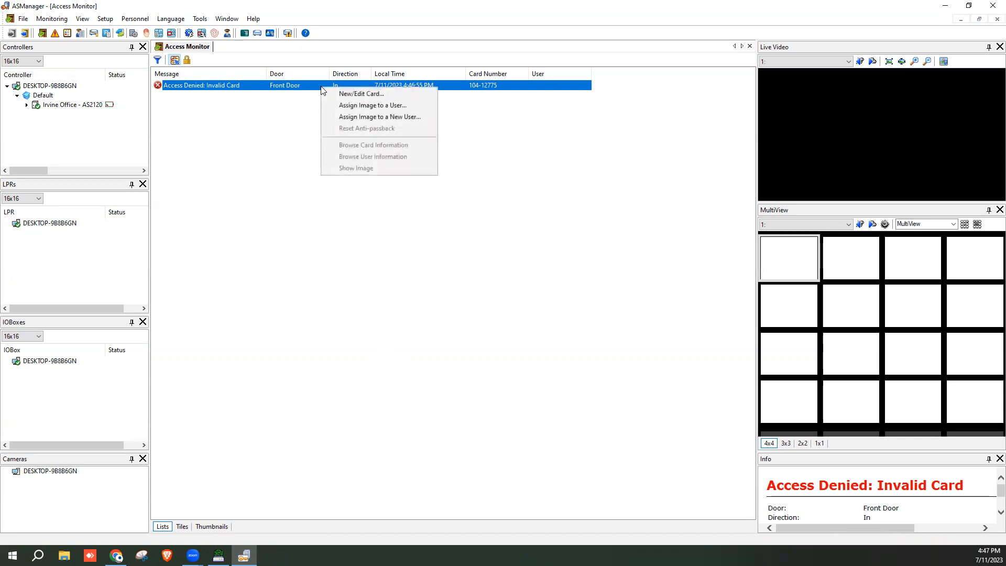
click(408, 95)
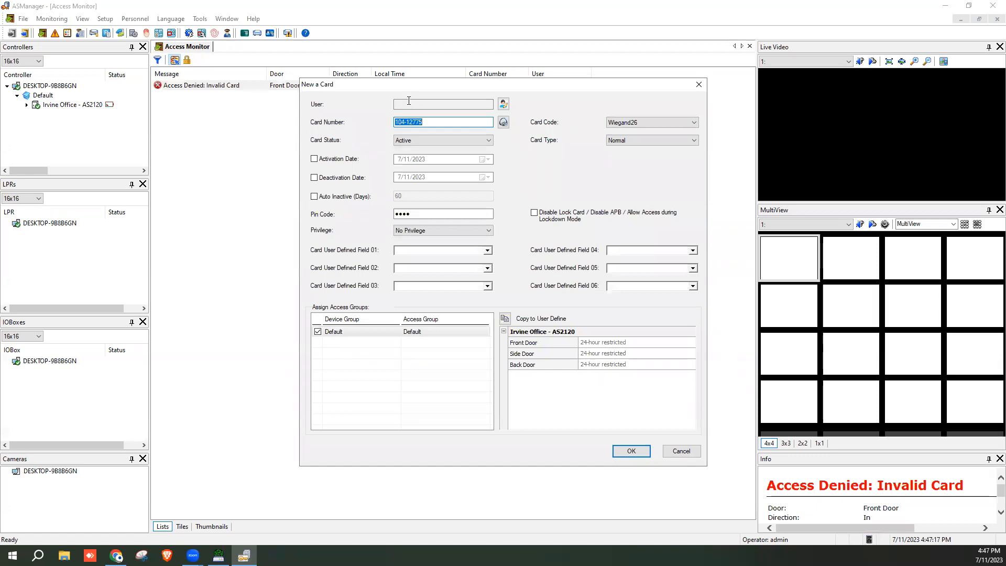
click(503, 104)
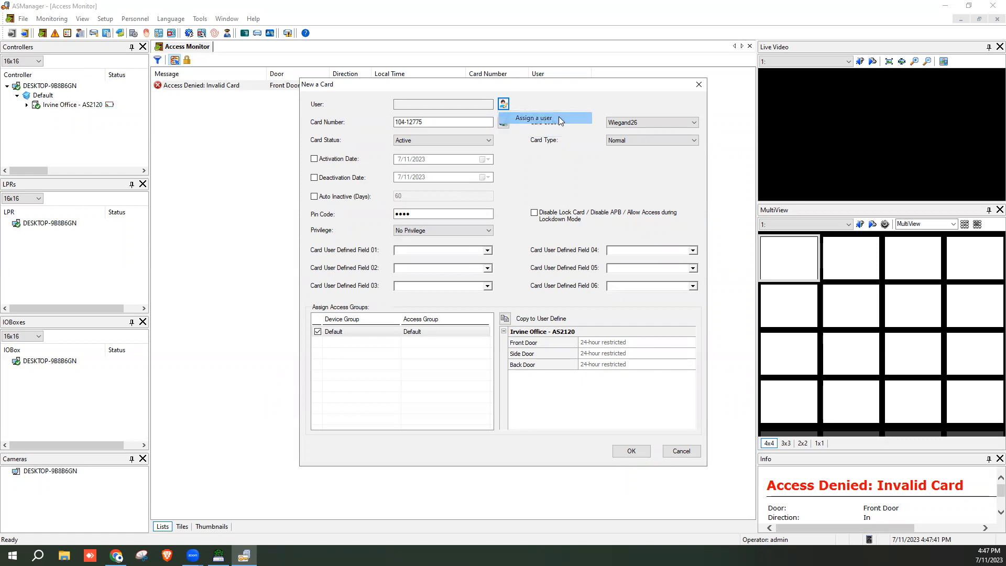
click(559, 117)
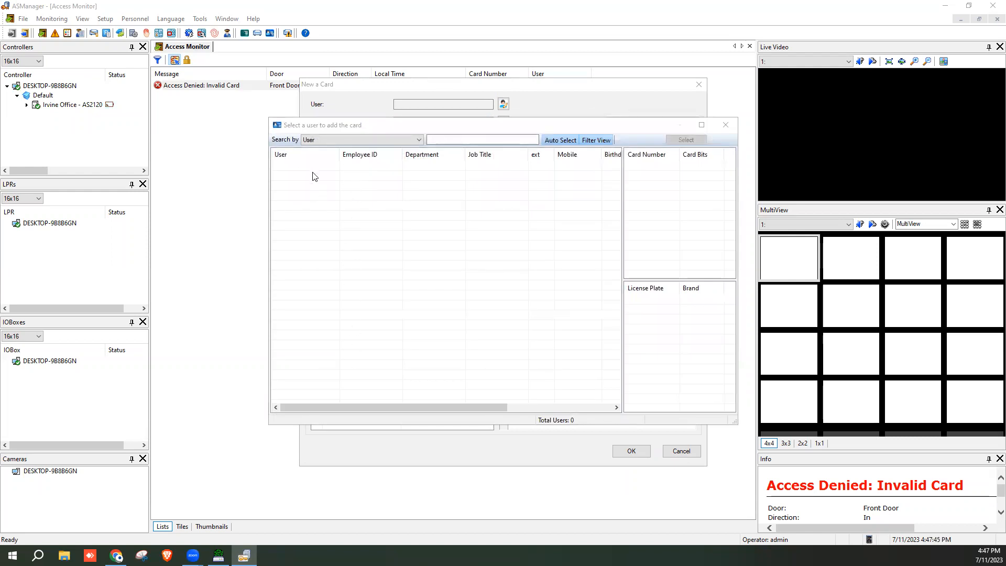
click(725, 125)
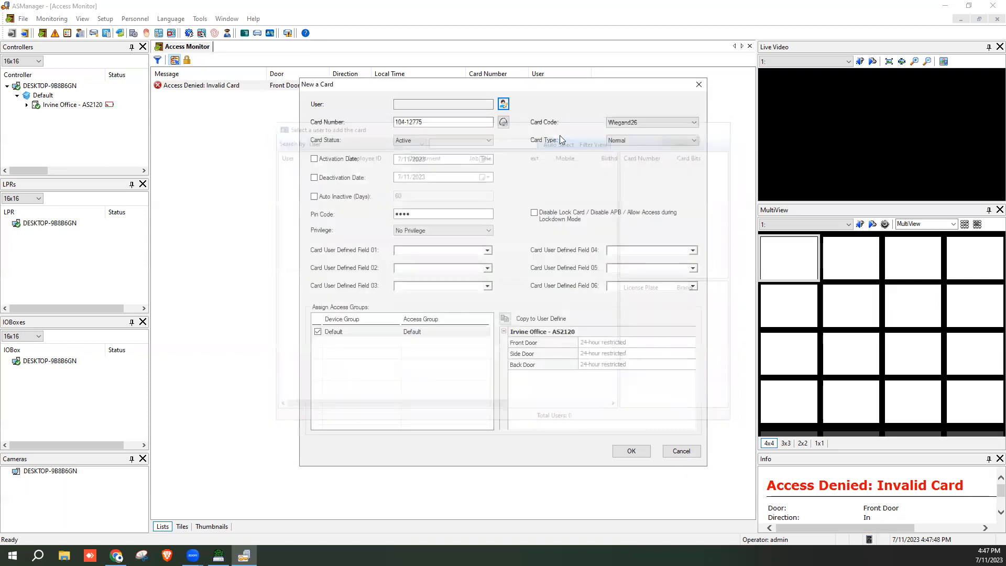
click(503, 104)
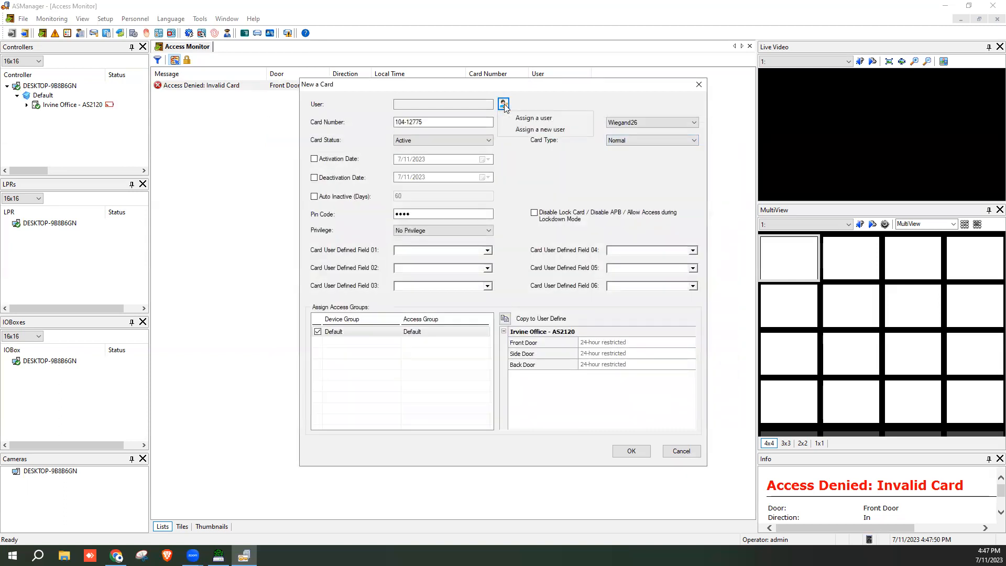
Create a new user with first and last name, Male gender and a birthday year
click(517, 130)
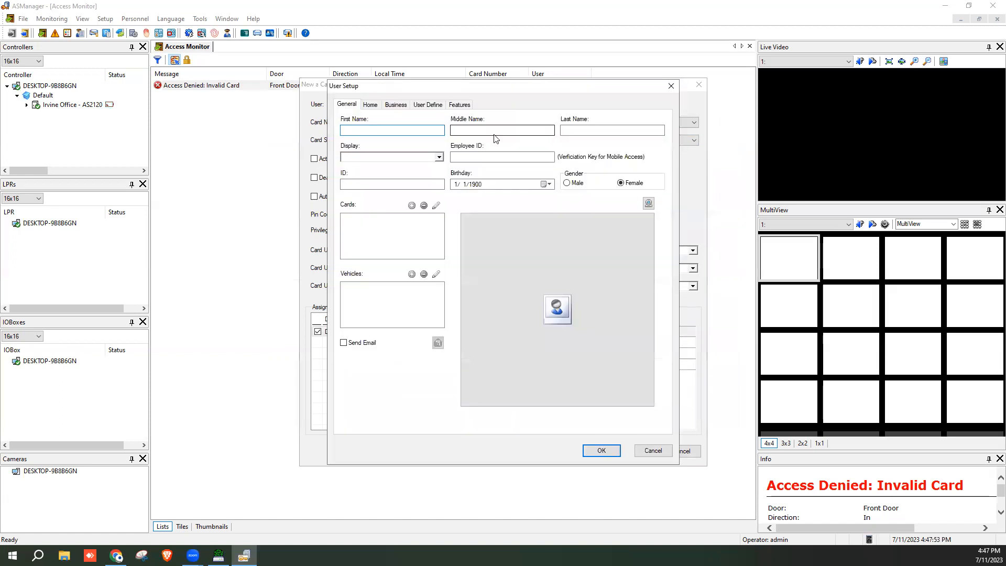
key(Tab)
key(Tab)
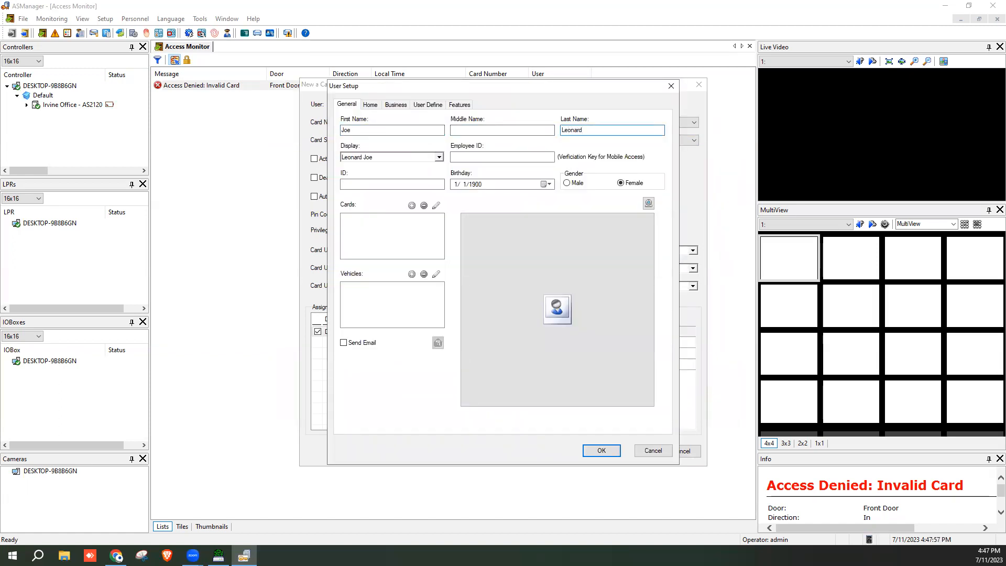
click(567, 183)
click(464, 185)
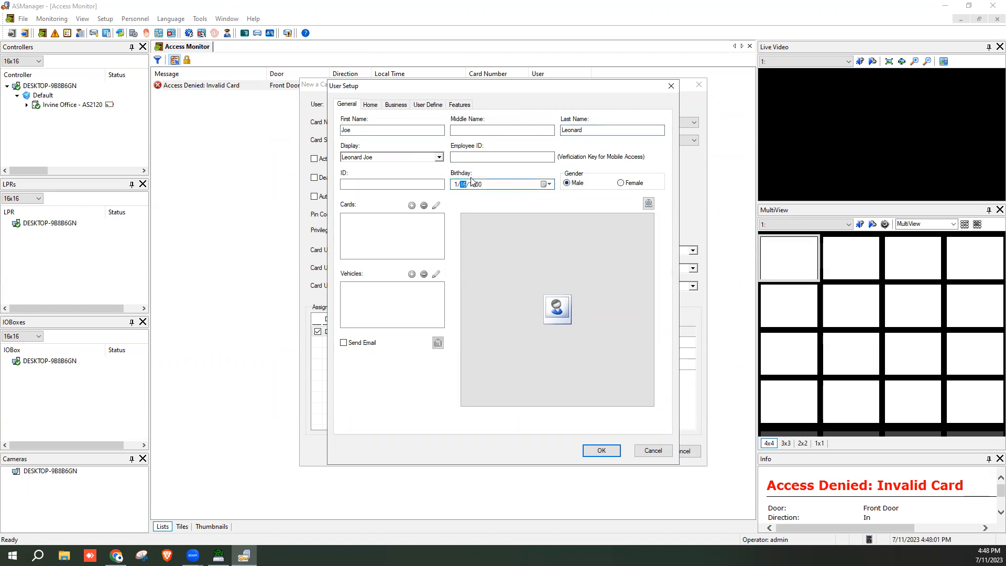
click(476, 185)
text(1987)
Set the display name to first-name-last-name, review the Home and Business tabs, then return to General
click(439, 157)
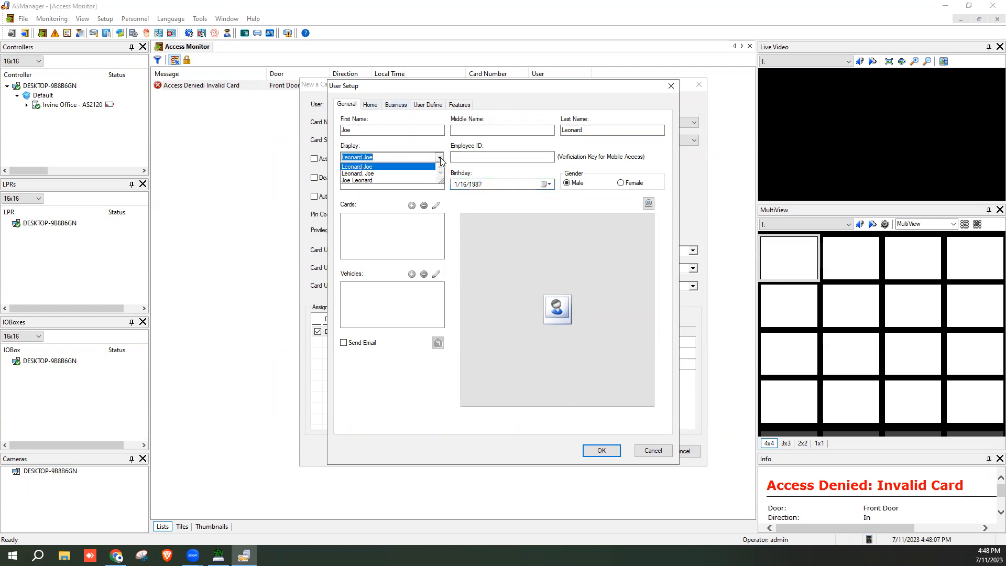
click(386, 179)
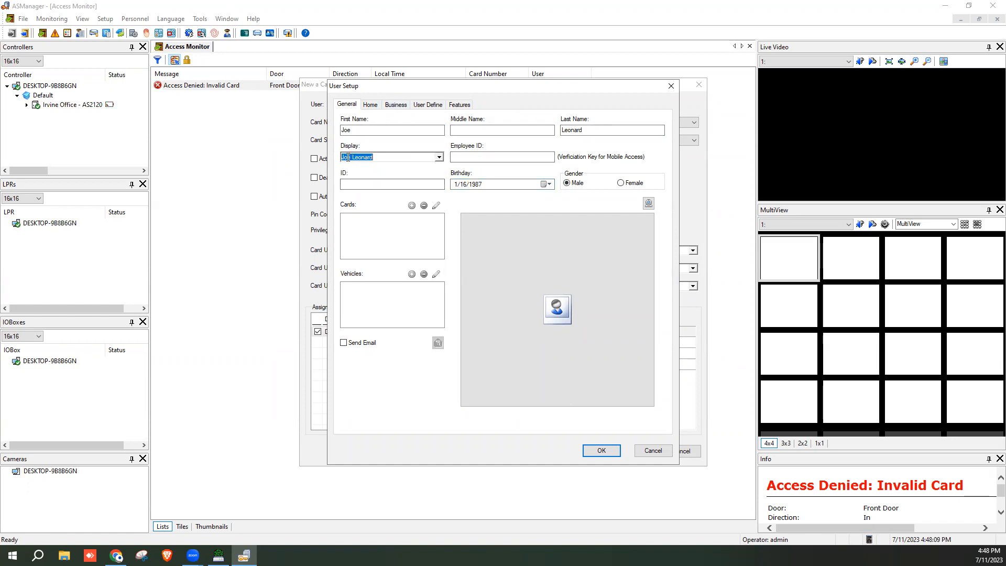
click(361, 184)
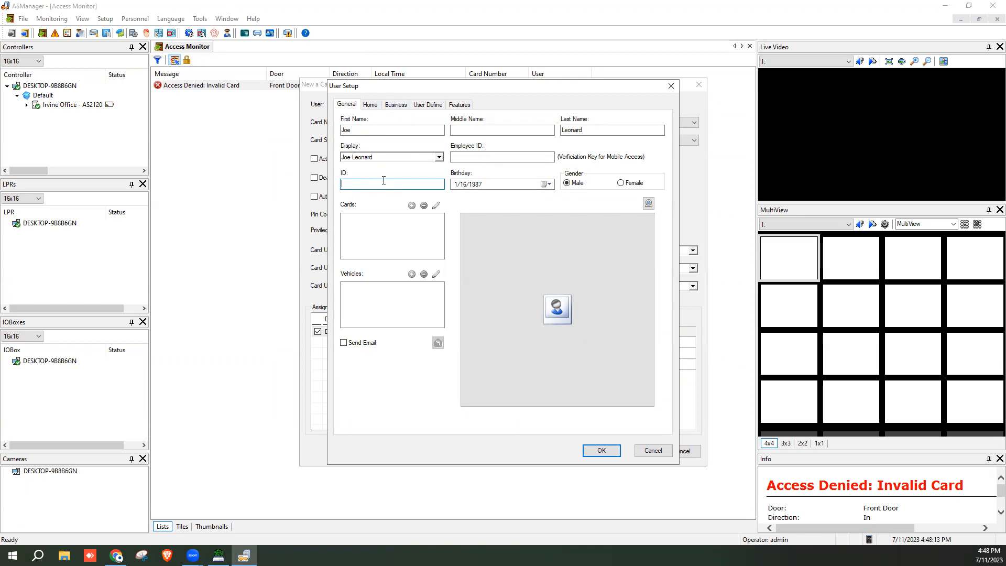
click(370, 105)
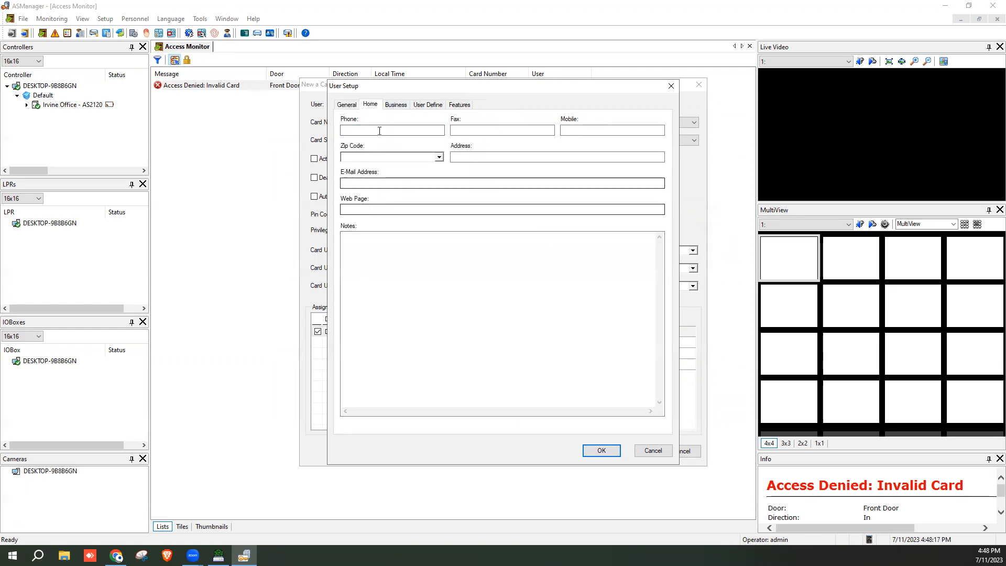
click(395, 106)
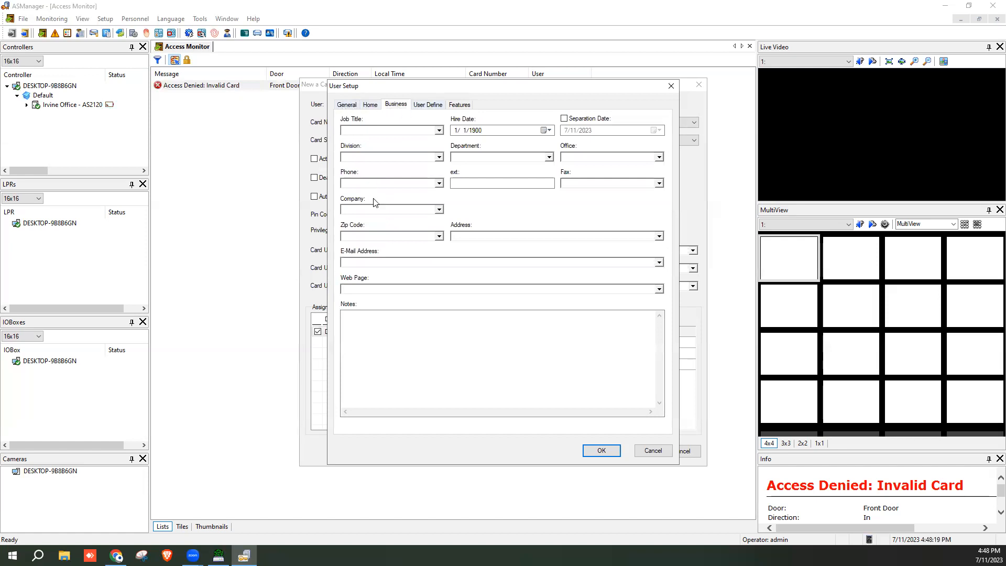
click(346, 104)
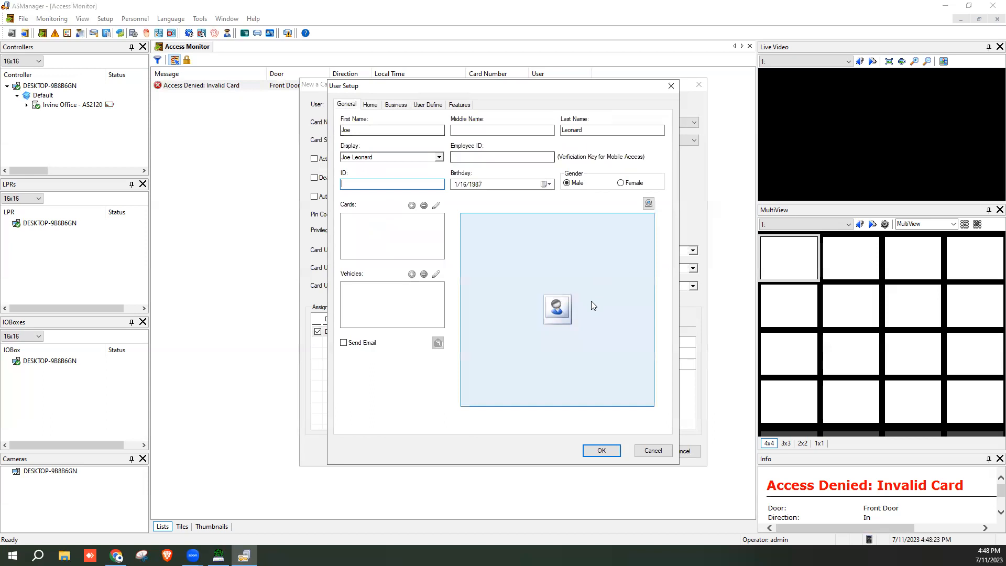
click(556, 307)
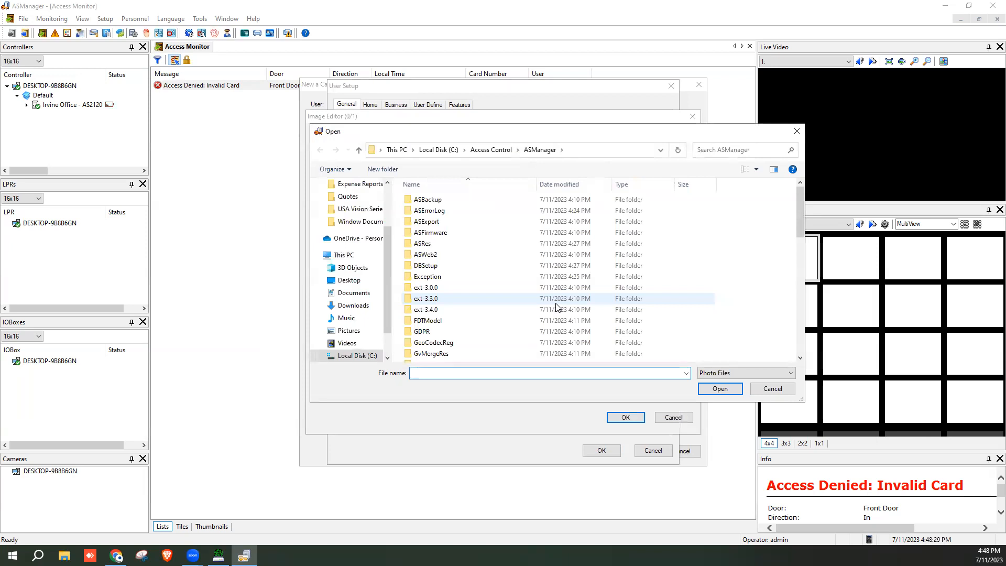
scroll(348, 210, up, 3)
click(349, 205)
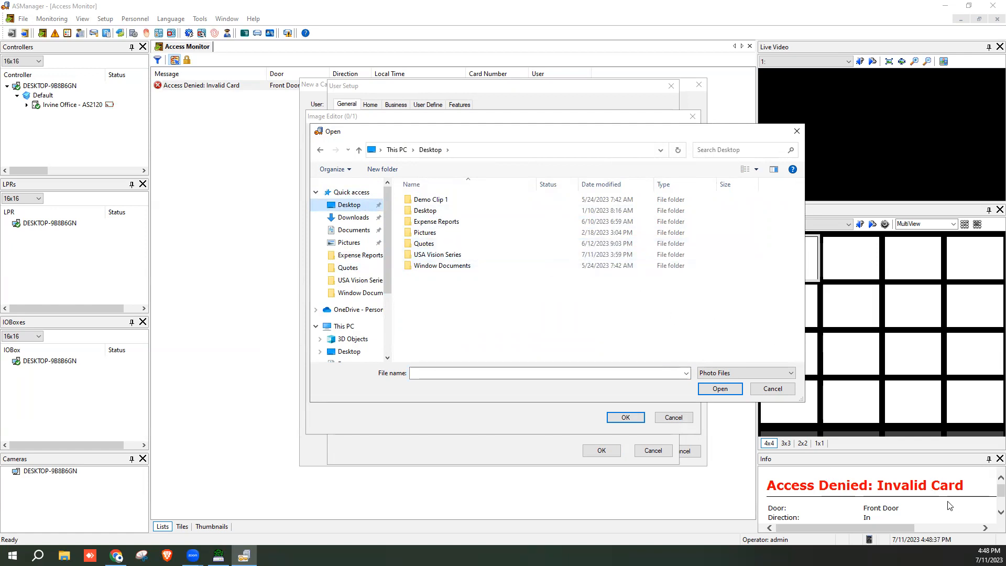
click(772, 388)
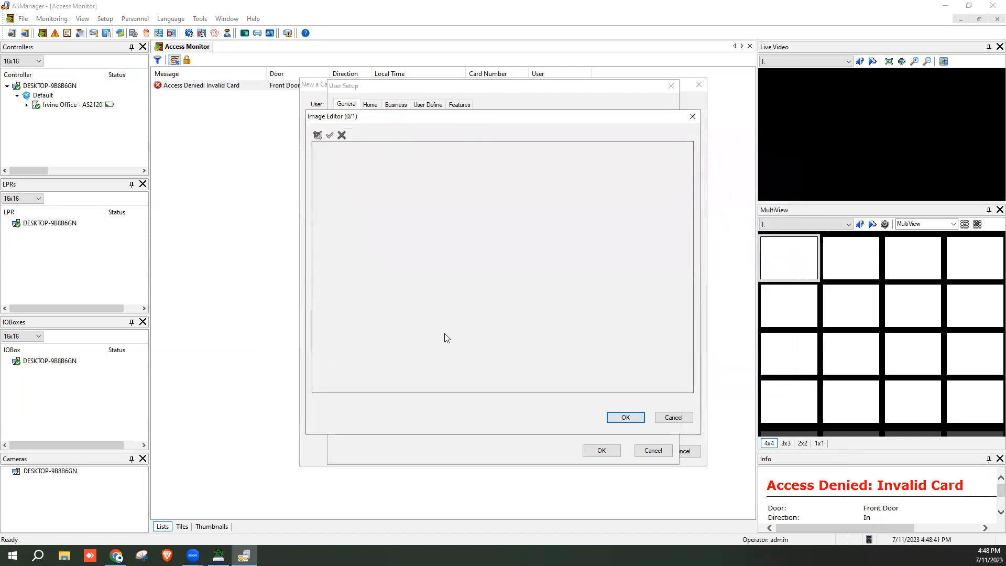
click(686, 418)
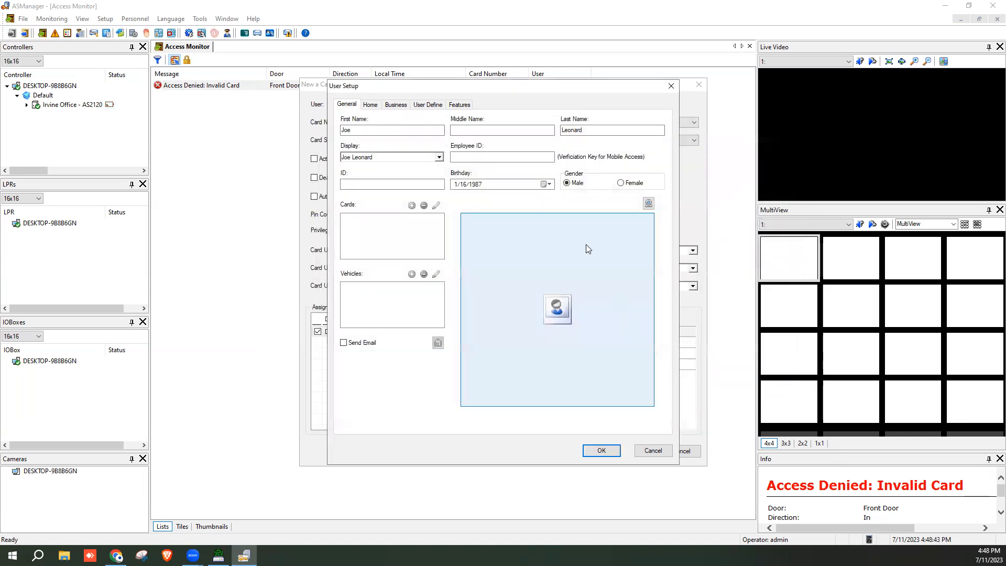
Capture a webcam photo as the user's picture and save the user
click(648, 204)
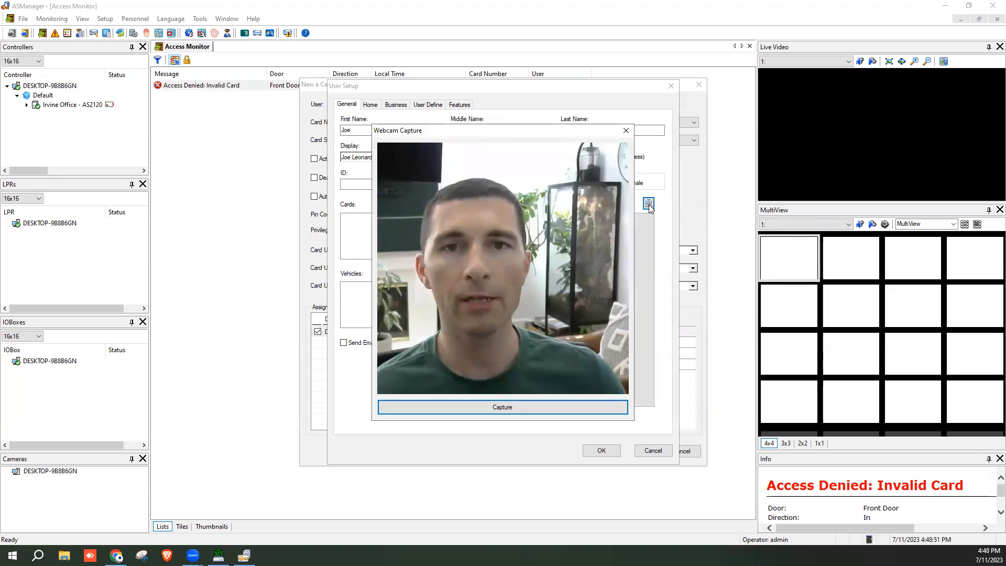
click(494, 408)
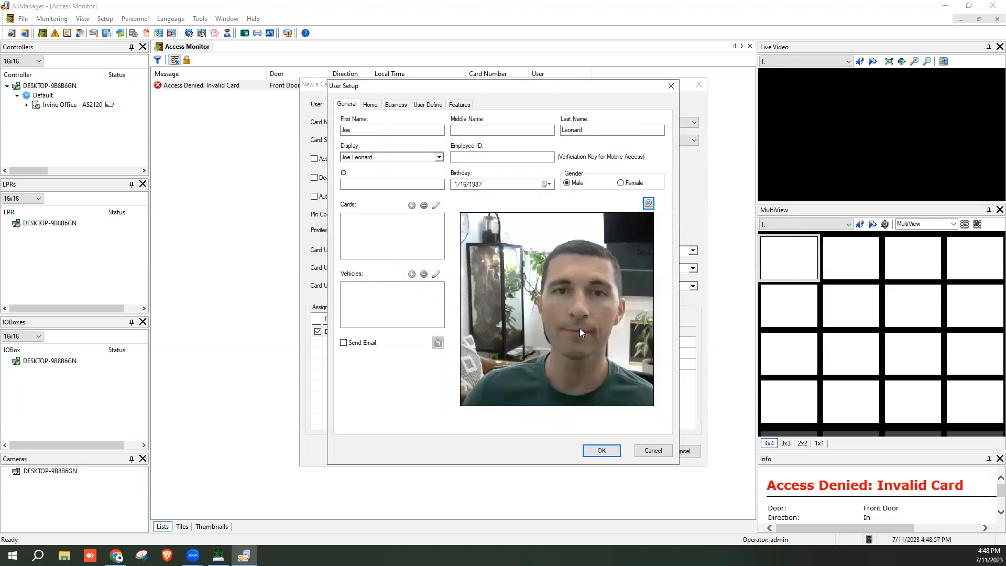
click(601, 451)
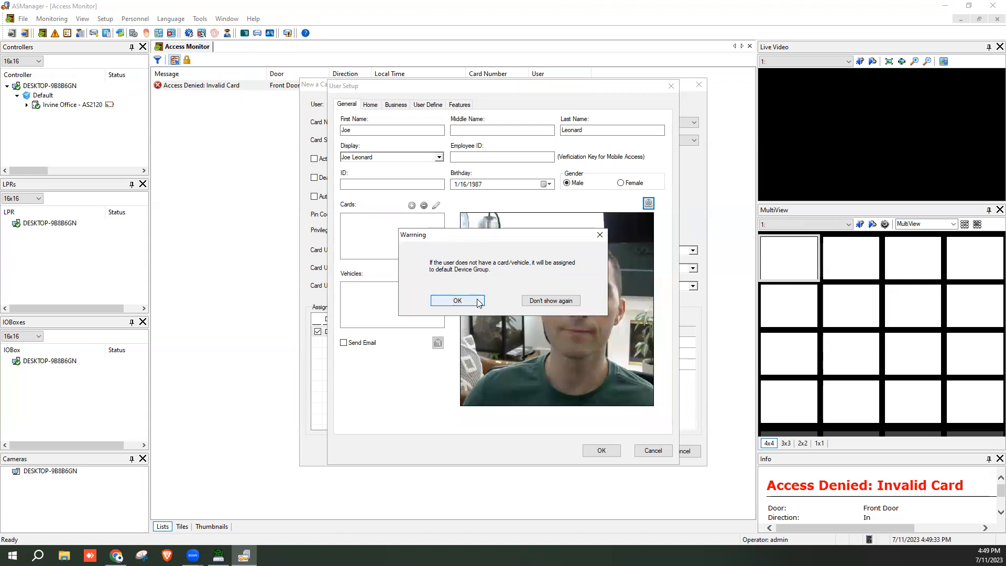
Permanently dismiss the warning and enable card activation and deactivation dates, deactivating on 7/18/2023
click(551, 301)
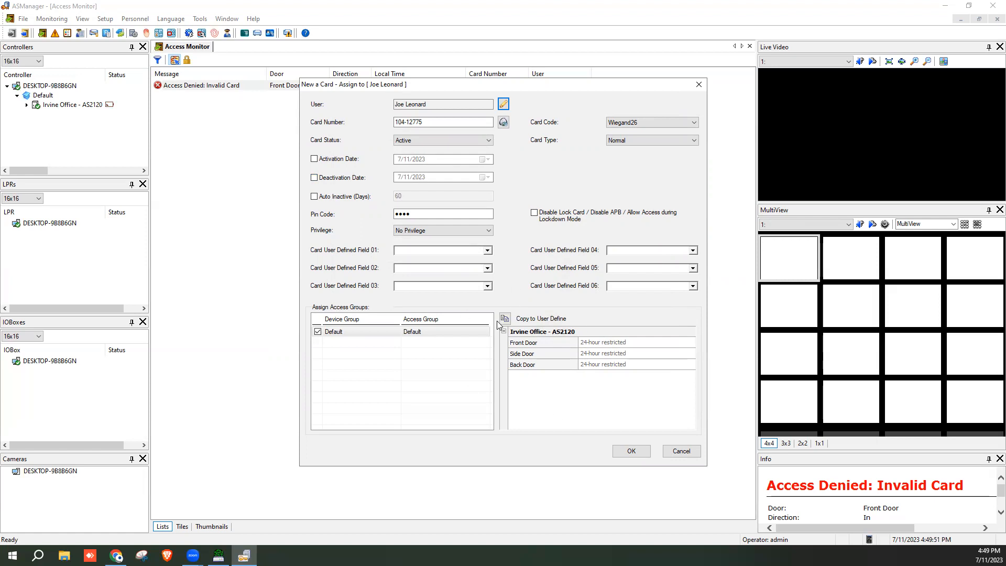
click(314, 158)
click(314, 178)
click(482, 178)
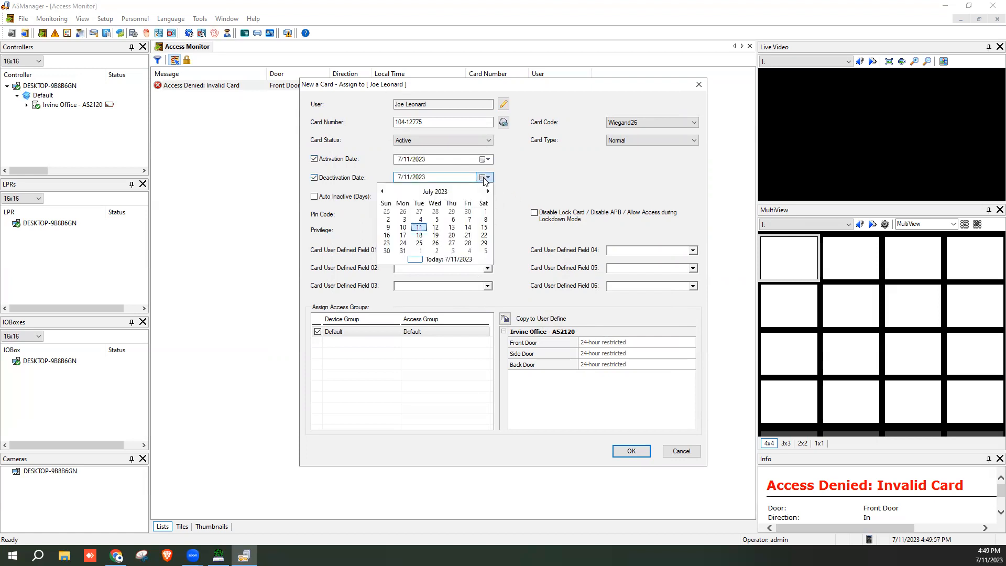
click(420, 240)
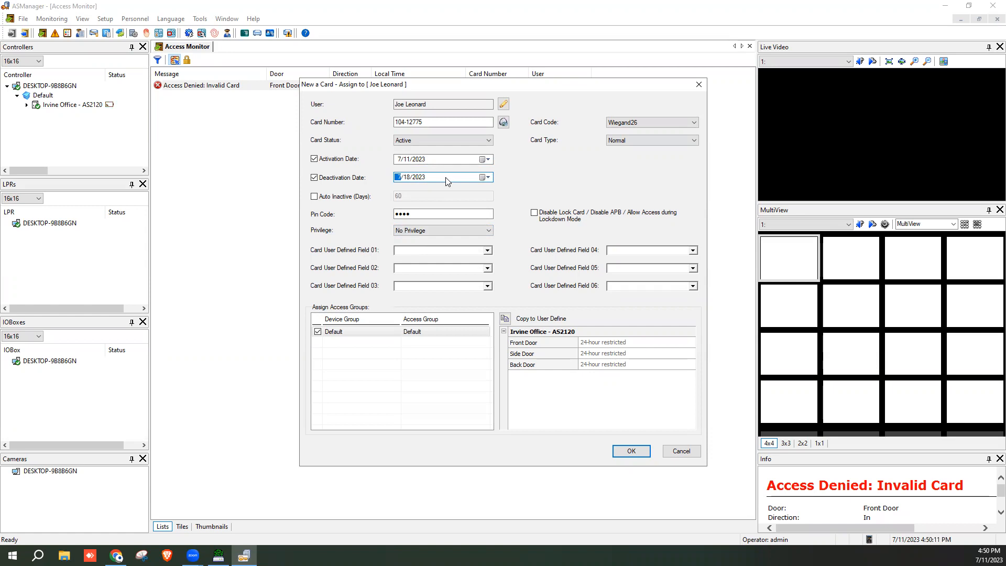
Remove both date limits from the card and allow it access during lockdown
click(314, 159)
click(314, 177)
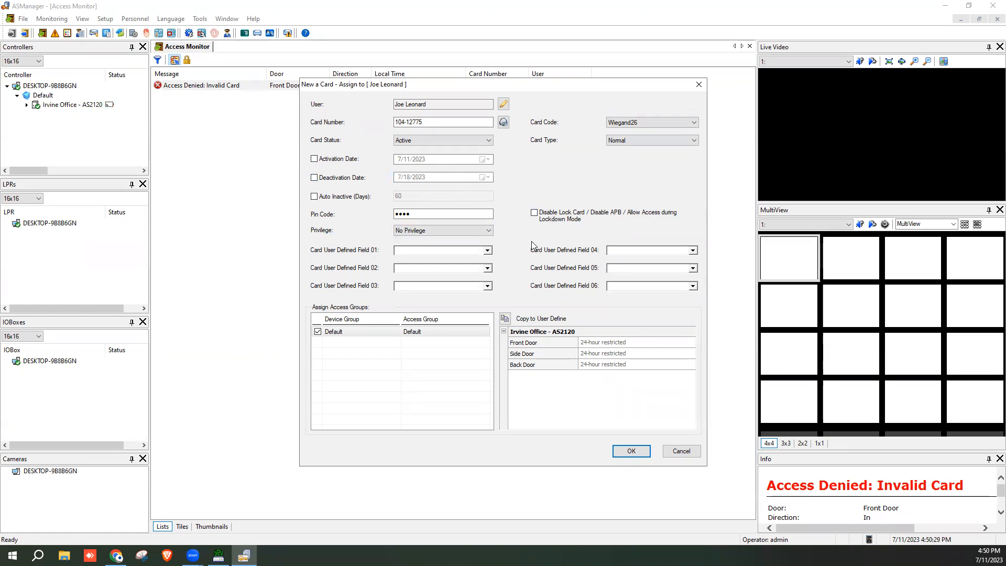
click(534, 212)
click(534, 214)
Put the card in the Employees access group, briefly trying Cleaning Crew, and save it
click(479, 334)
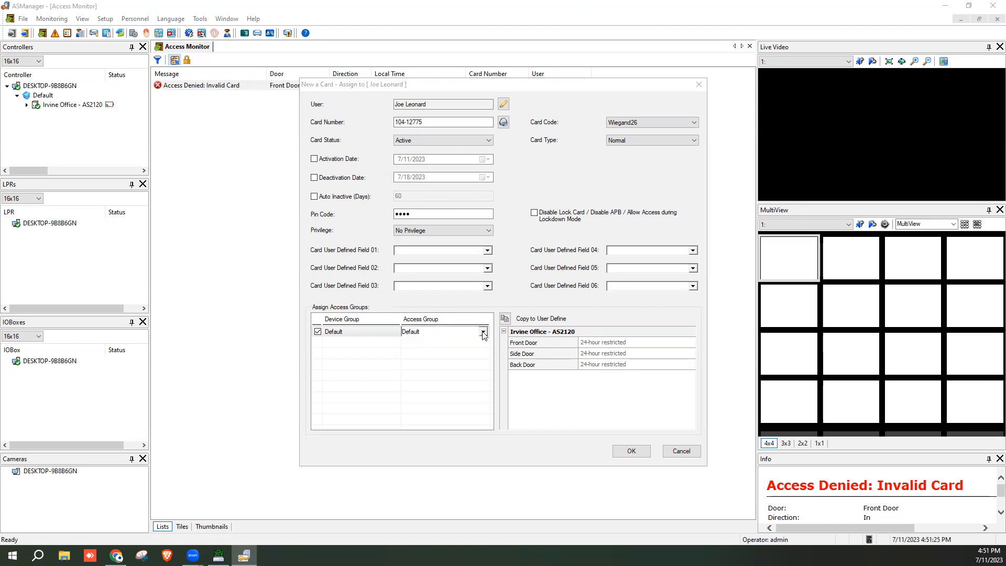
click(482, 332)
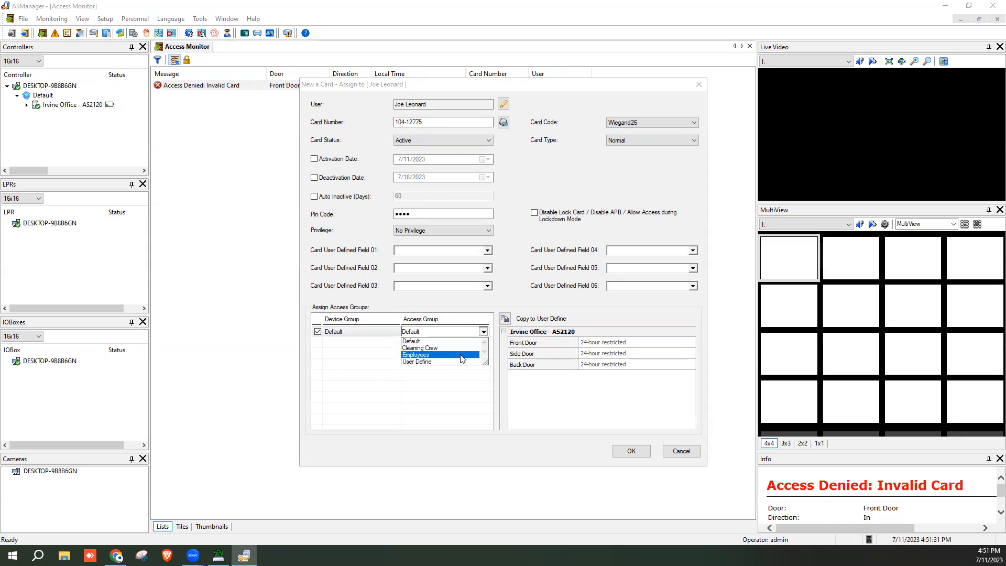
click(460, 357)
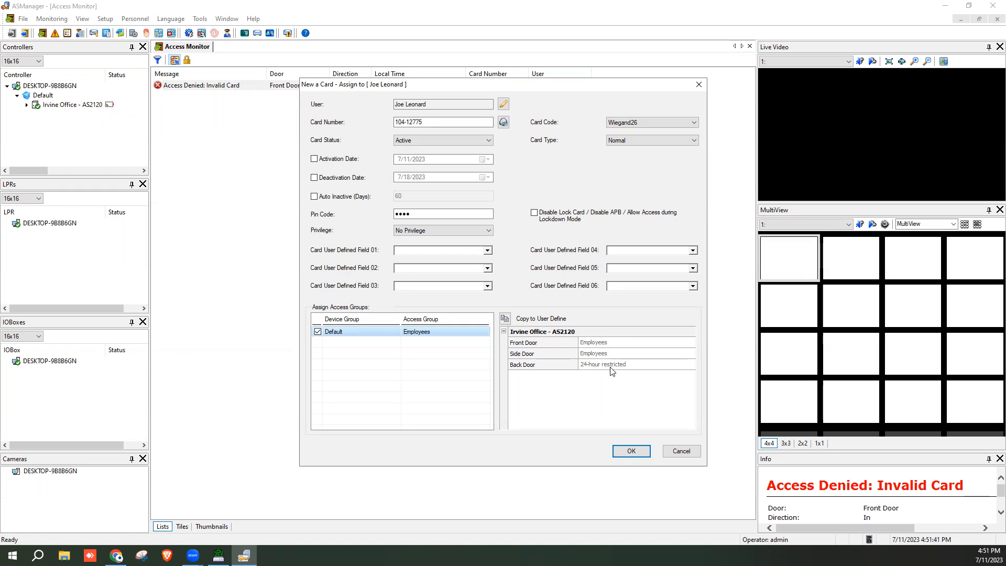
click(483, 333)
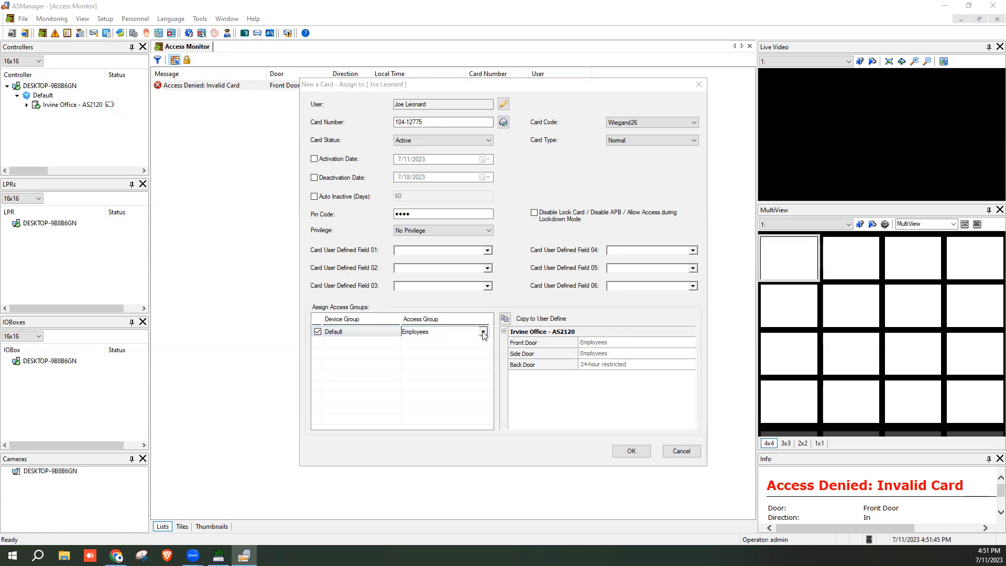
click(482, 334)
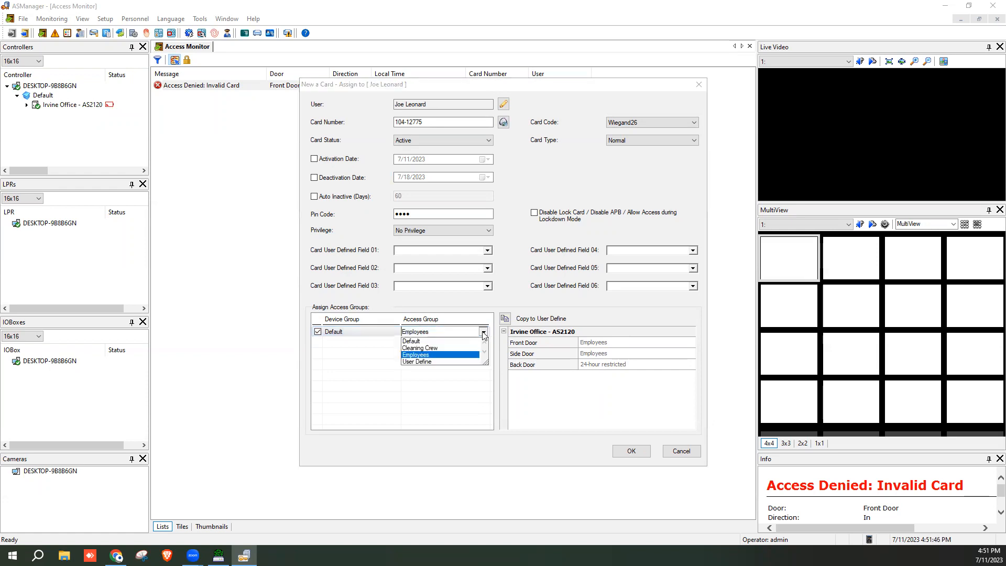
click(459, 348)
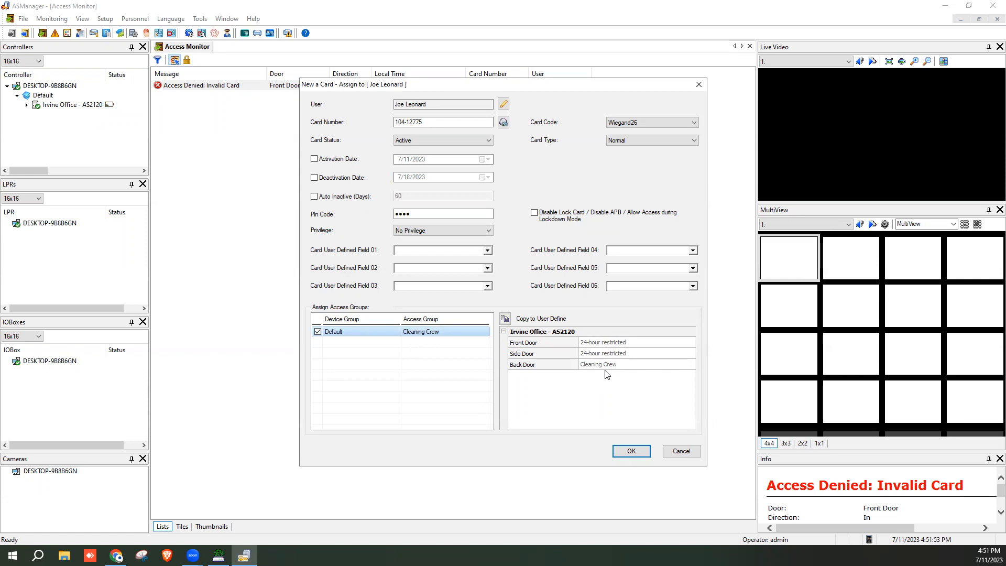
click(483, 336)
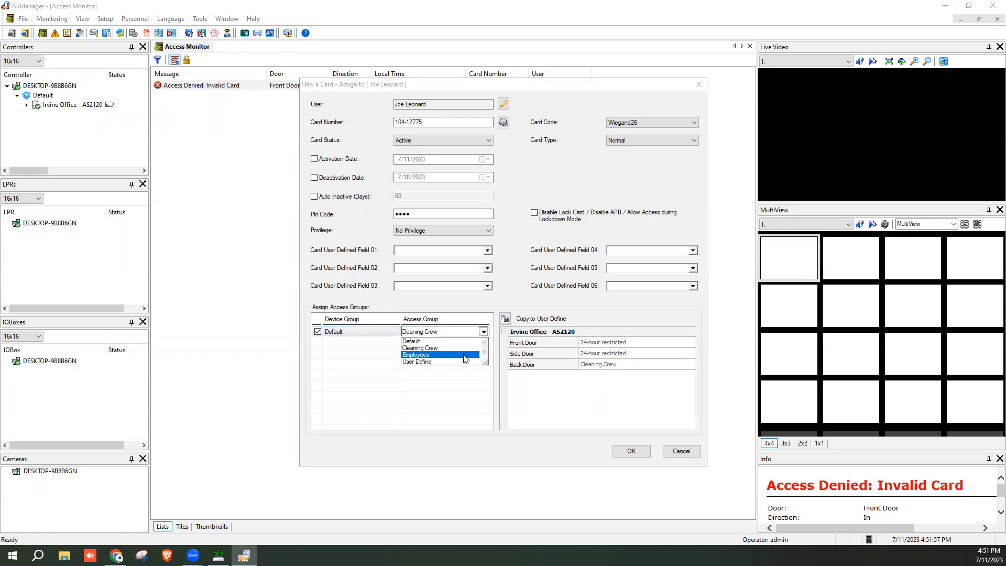
click(464, 355)
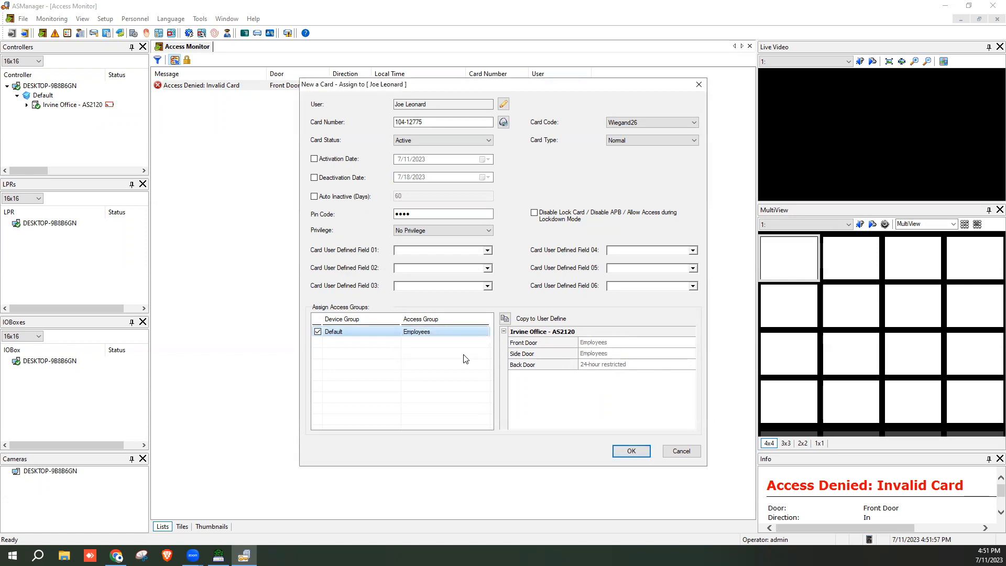
click(630, 452)
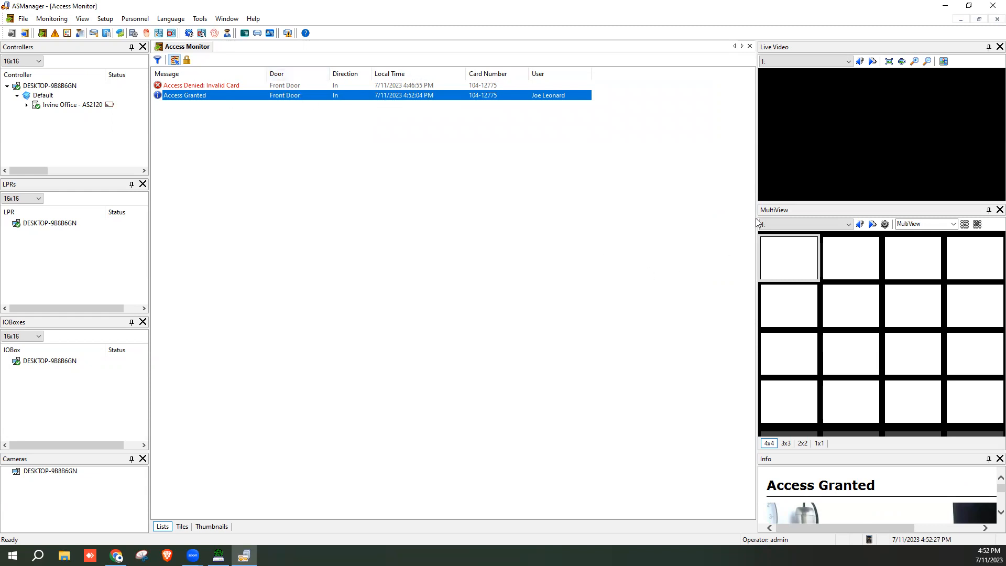
Widen the right monitoring panels and resize the Info panel against the camera grid
drag(756, 212, 603, 205)
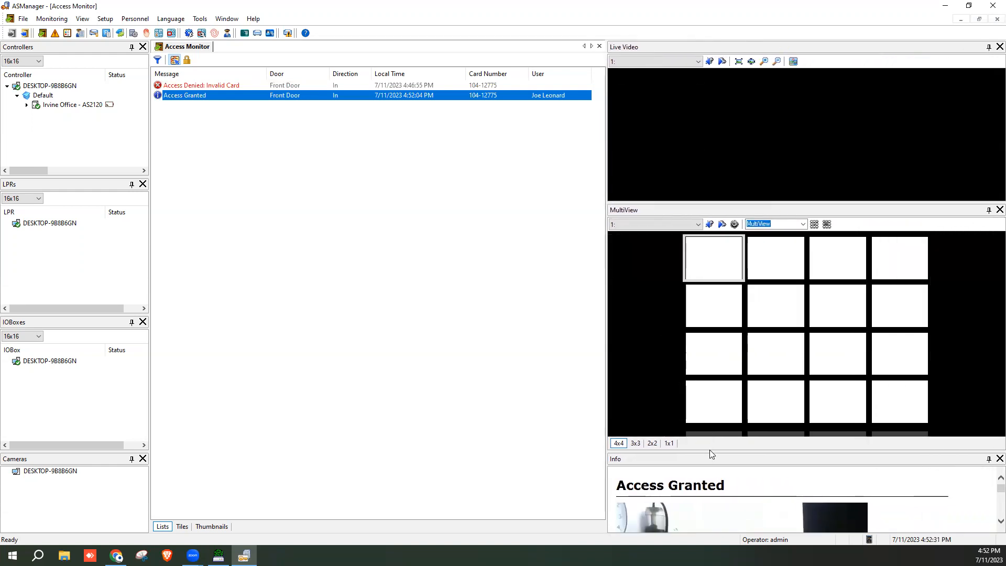
drag(711, 451, 754, 266)
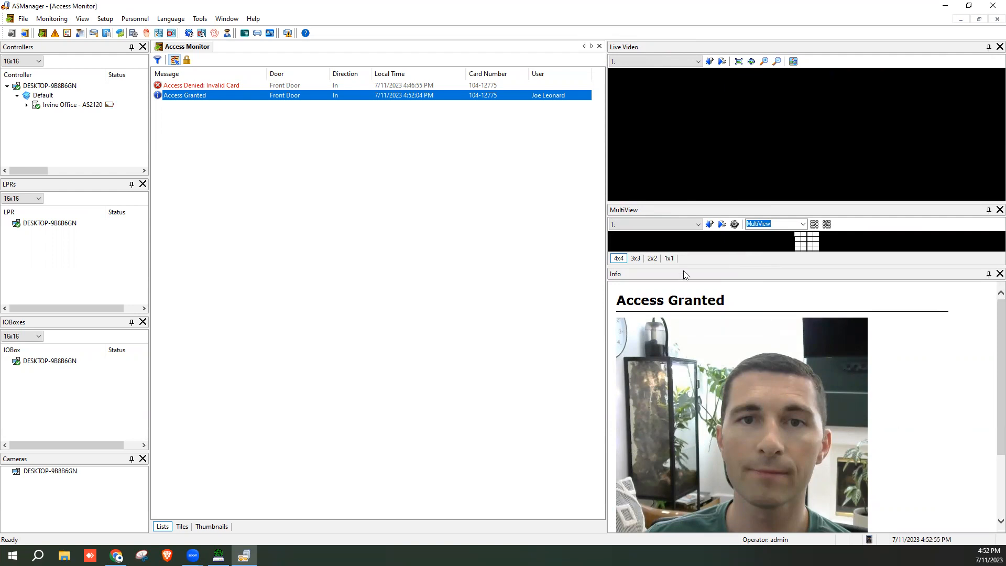
drag(728, 265, 724, 409)
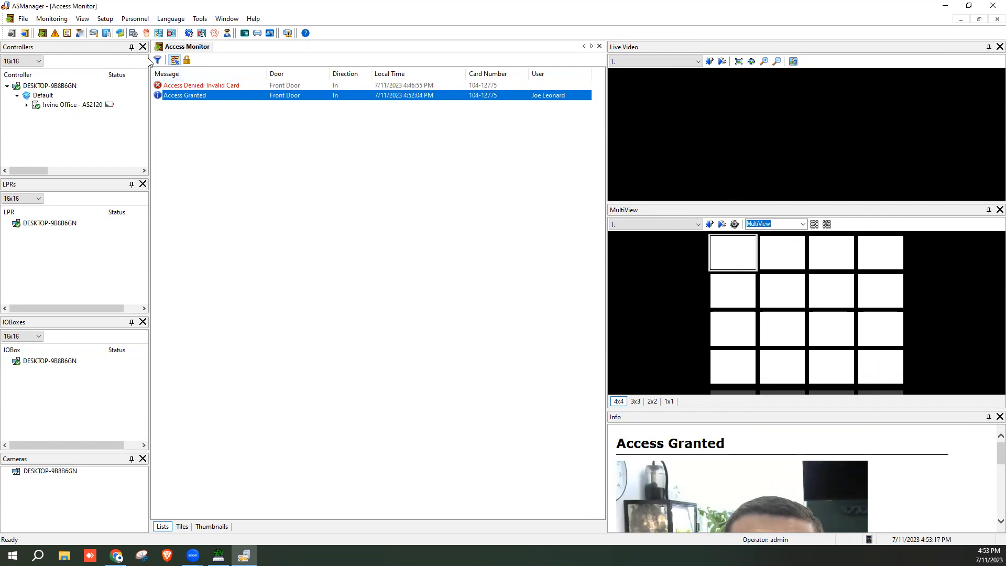
click(138, 19)
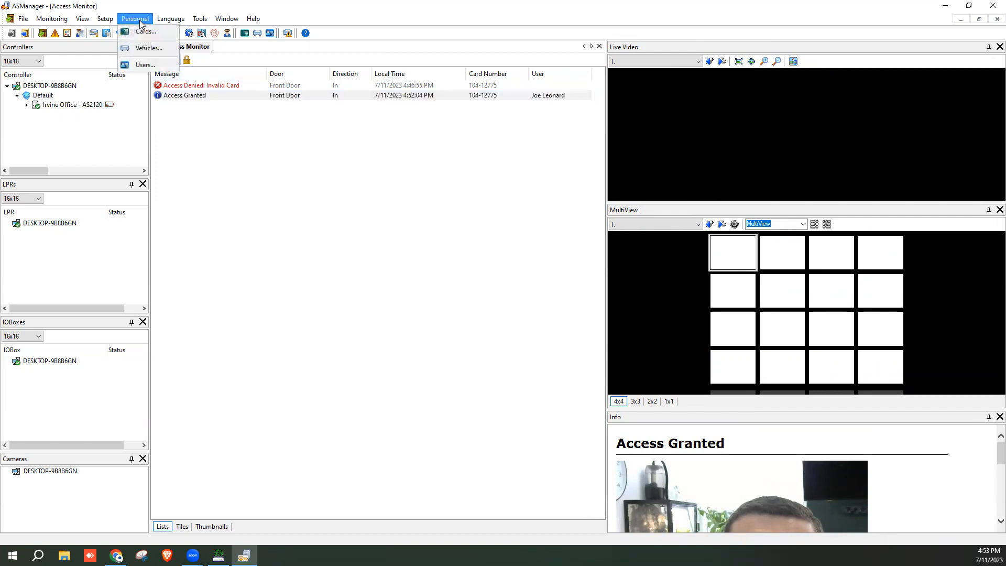
From the User List, add a male user with first and last name, displayed first-name-first
click(146, 65)
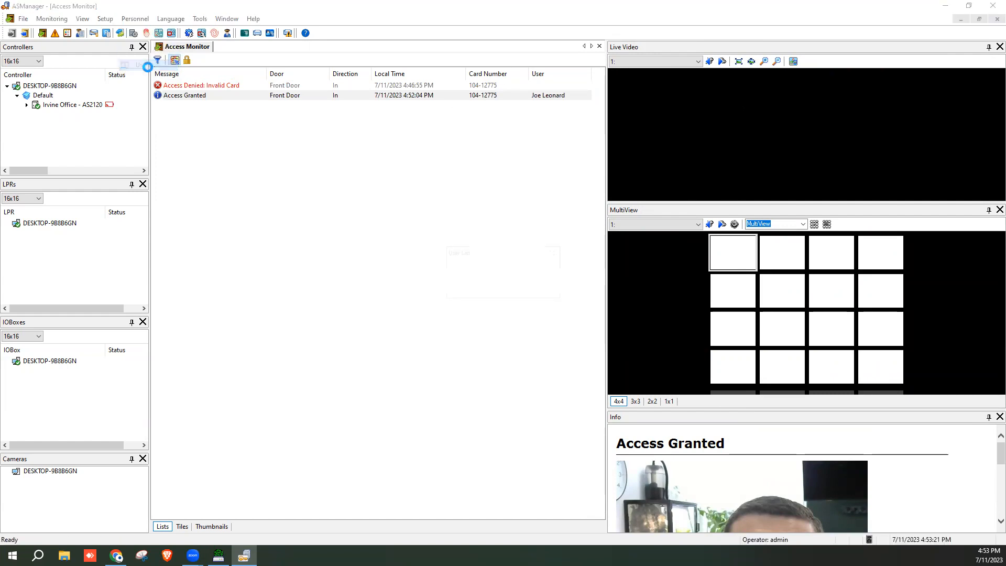
click(292, 152)
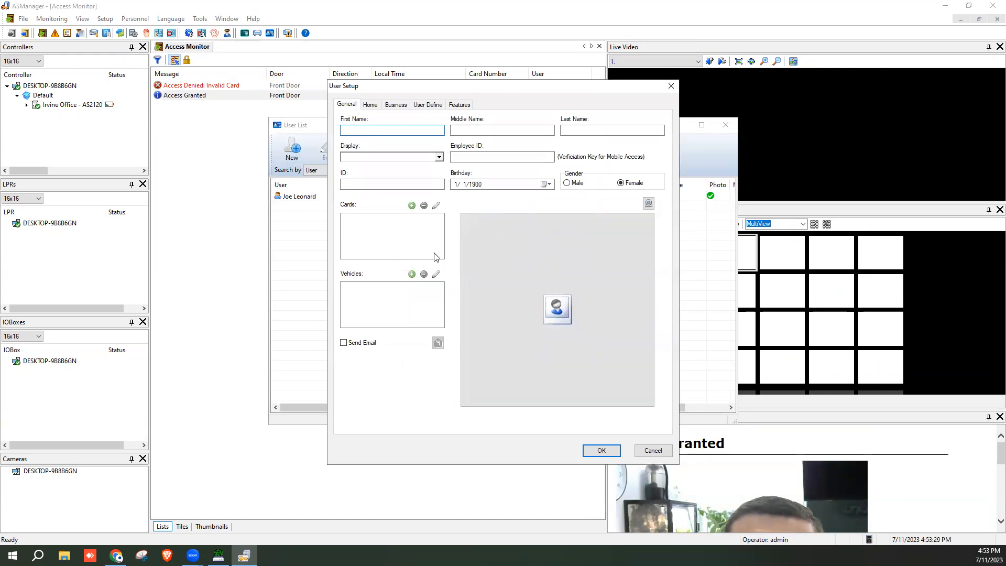
key(Tab)
key(Tab)
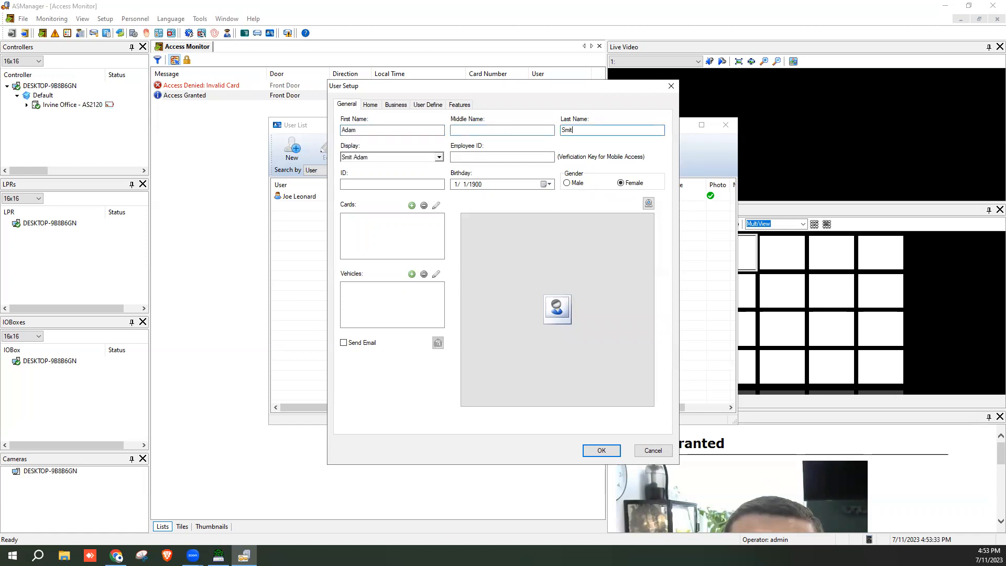
click(439, 157)
click(400, 180)
click(567, 183)
click(601, 450)
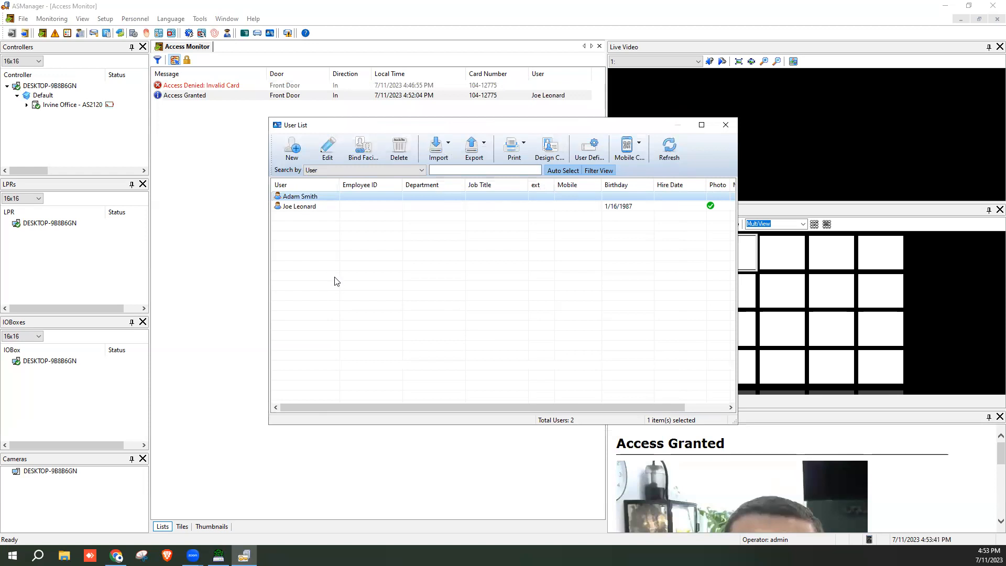
click(448, 146)
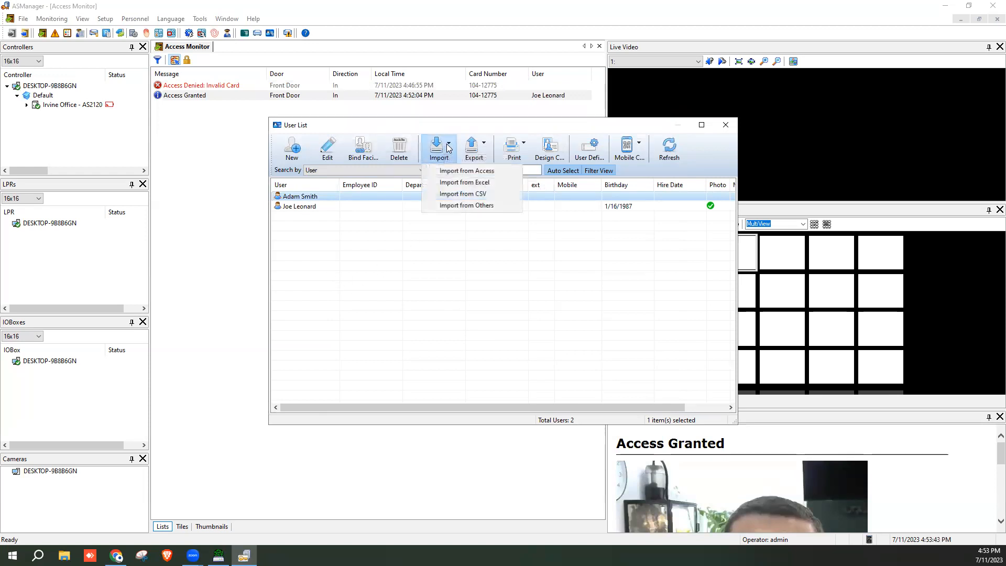
click(497, 184)
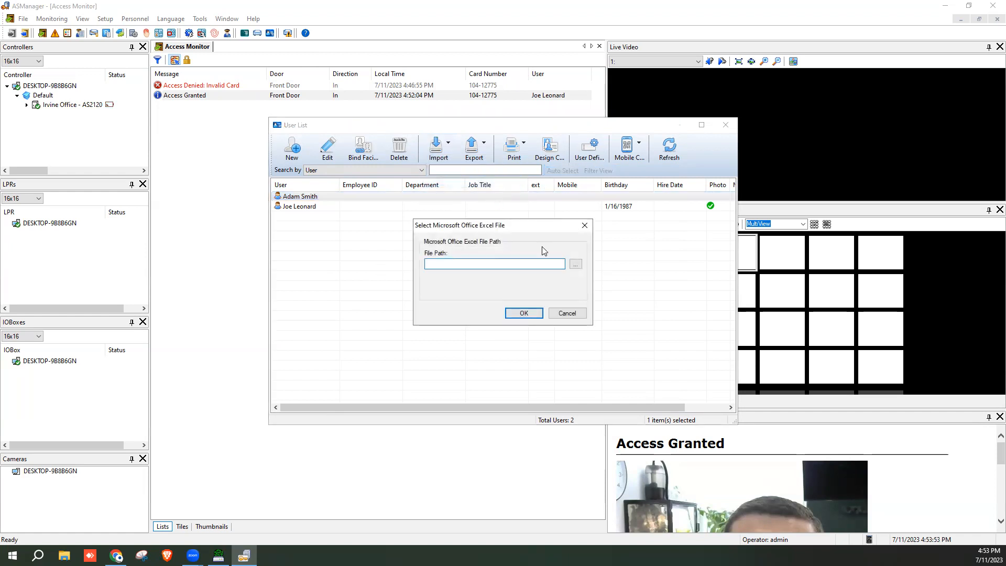
click(575, 265)
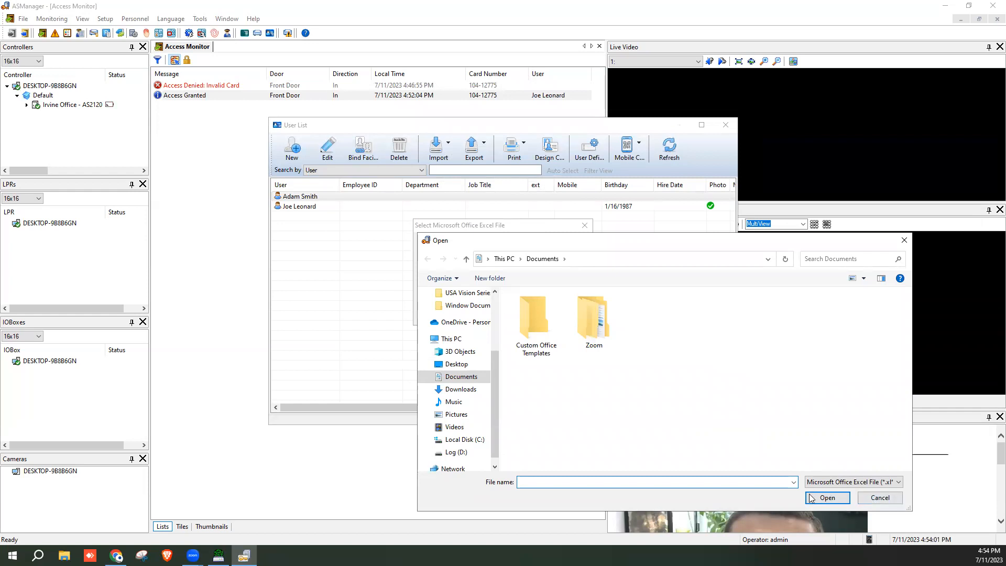
click(872, 500)
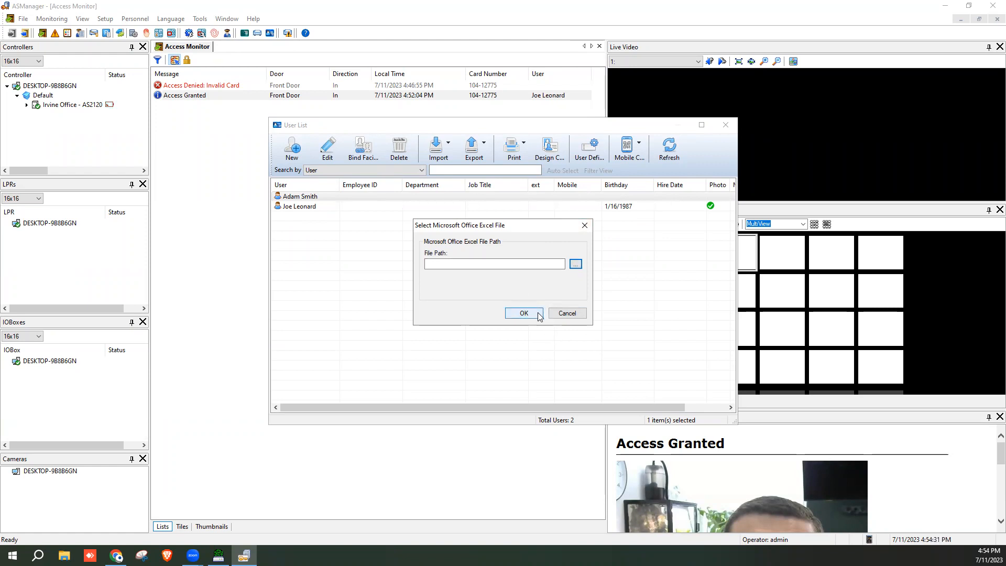
click(568, 312)
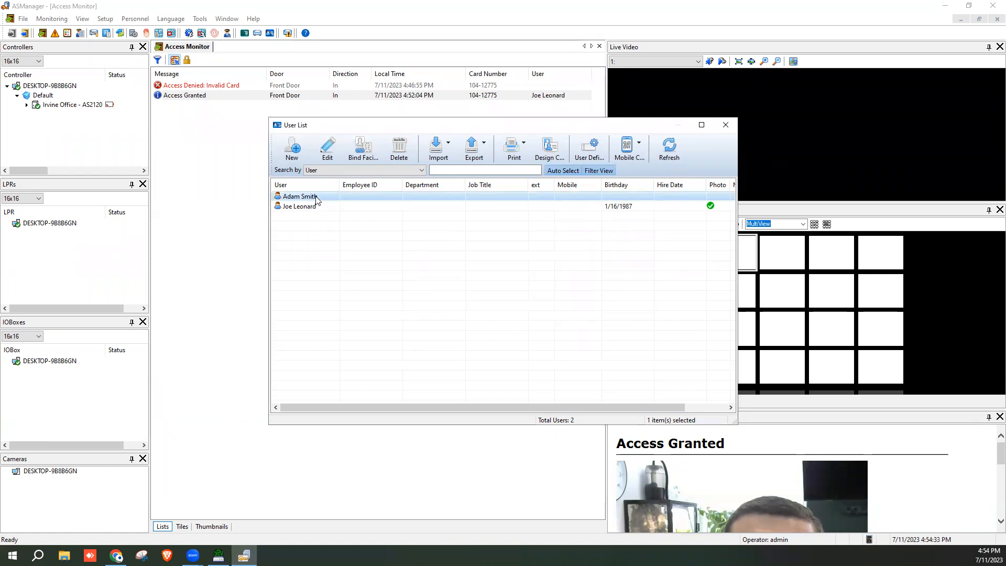
click(399, 149)
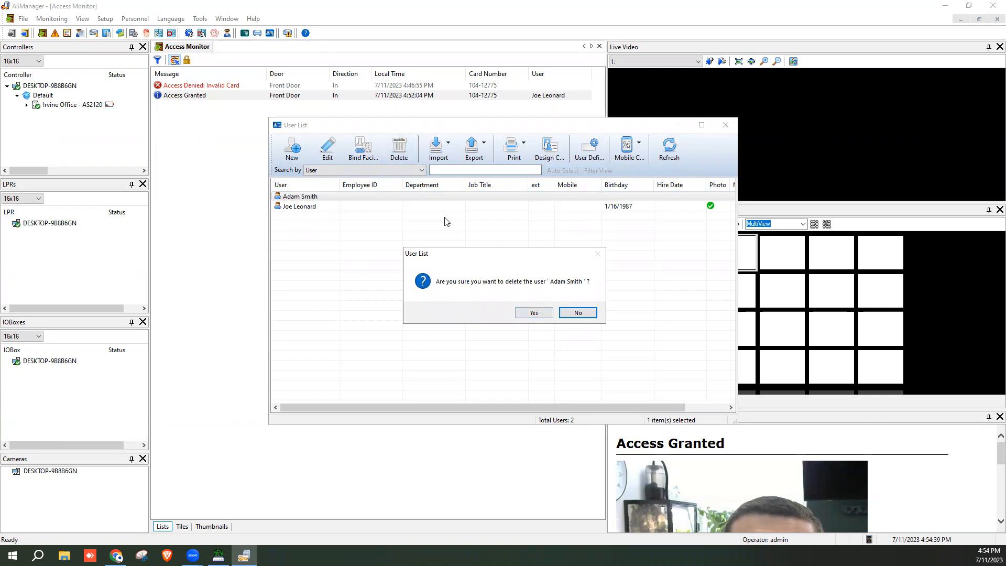
Decline deleting the user, dismiss the Export options, and open the user's setup for editing
click(576, 313)
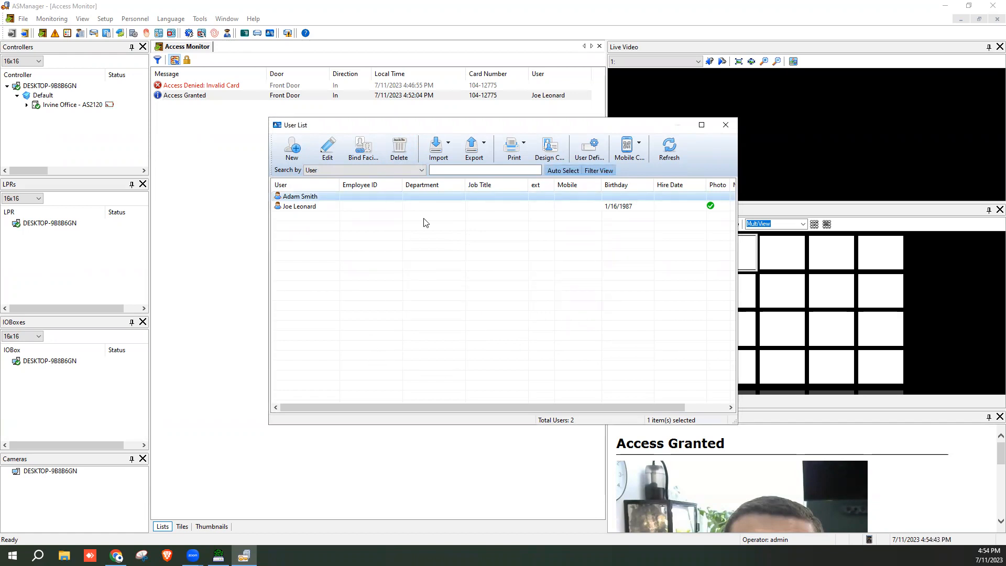
click(480, 154)
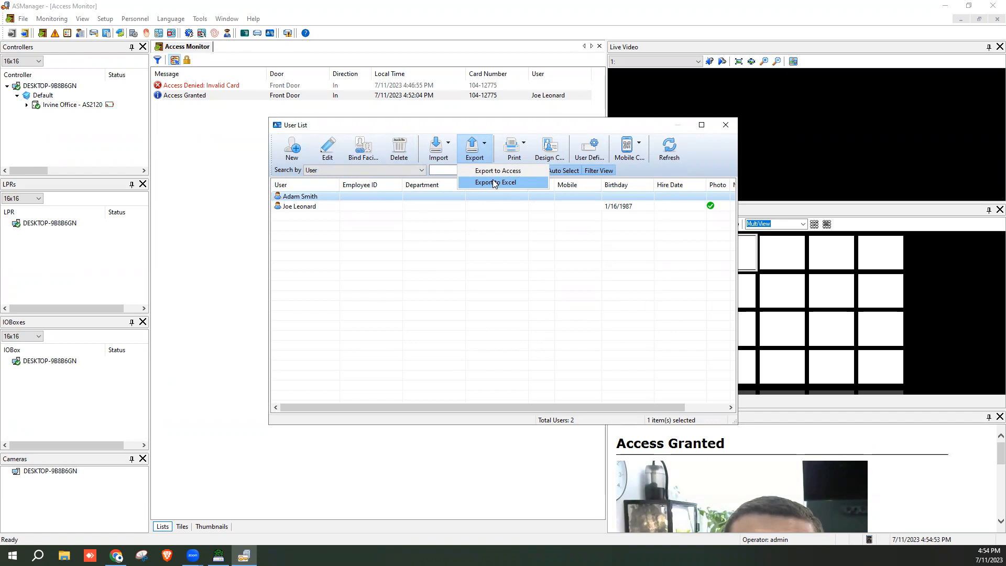
click(612, 125)
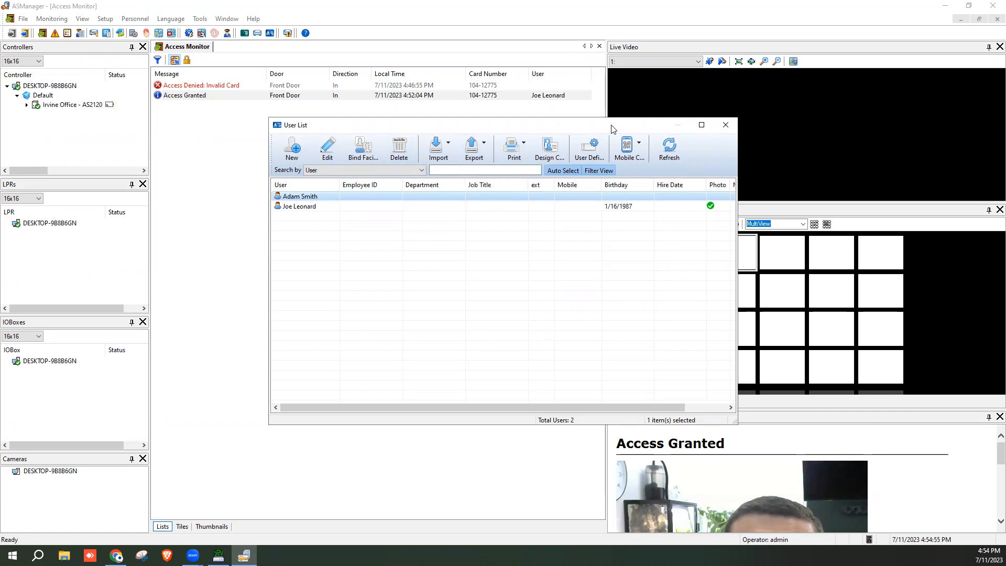
click(285, 196)
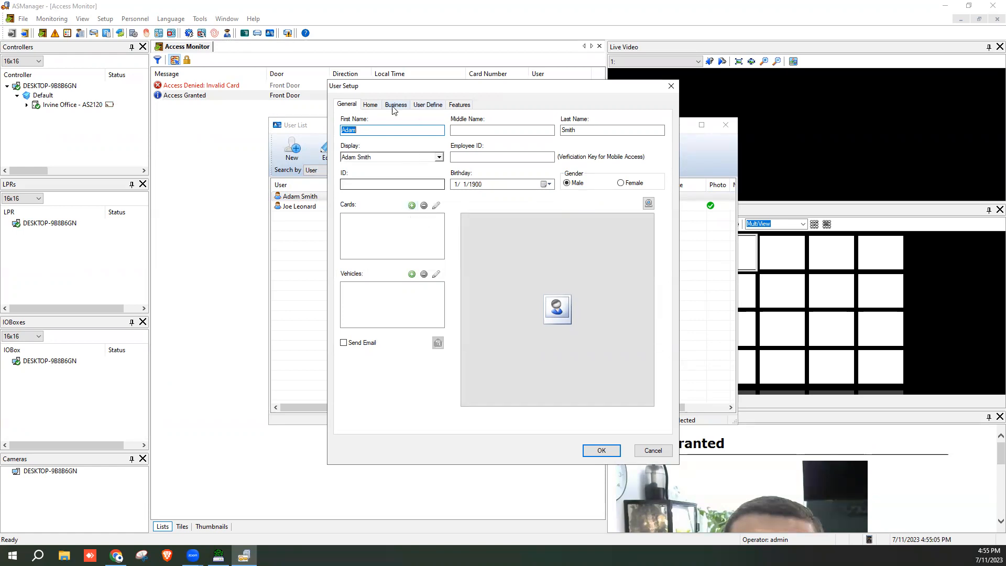
click(413, 205)
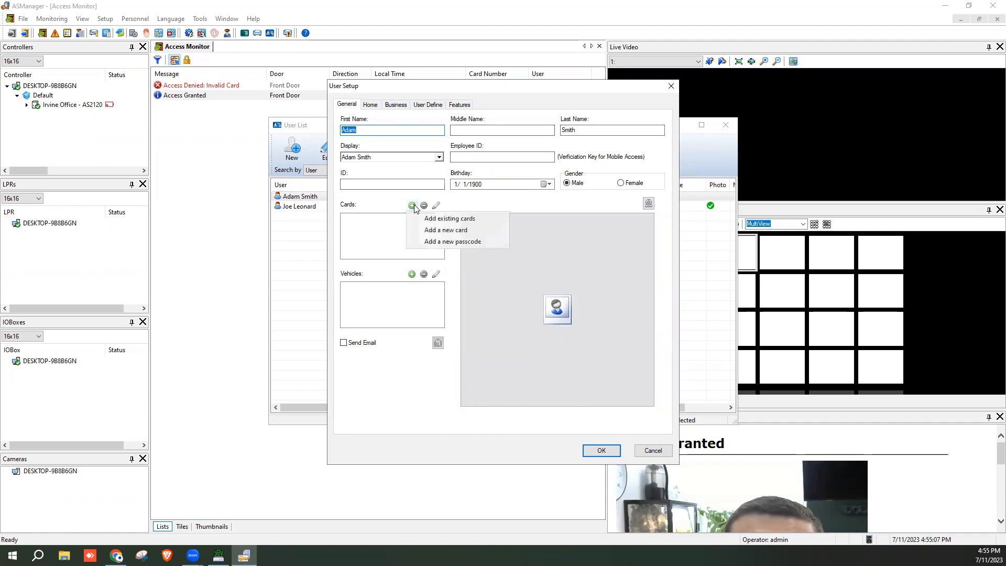
click(477, 231)
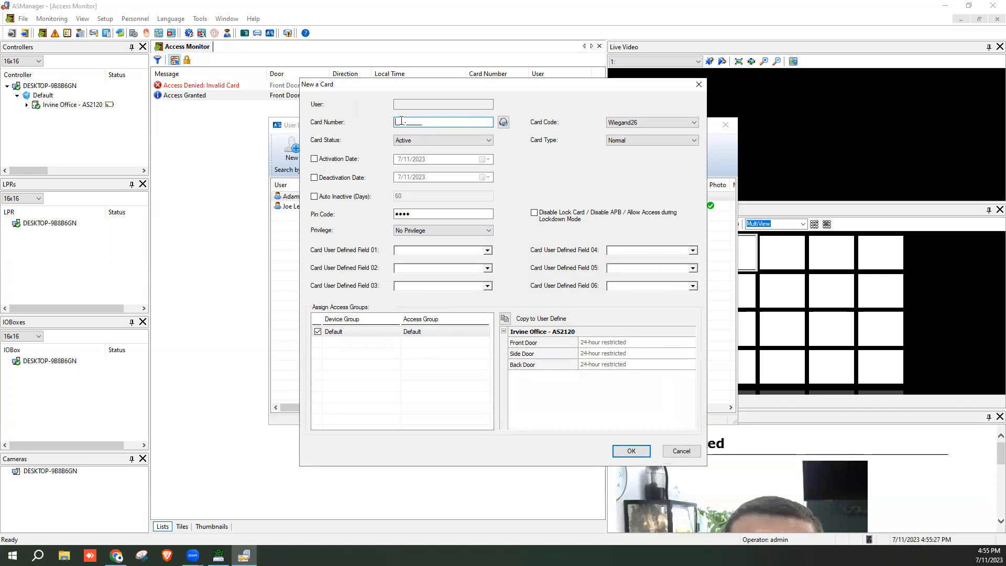
drag(435, 93, 430, 128)
click(676, 485)
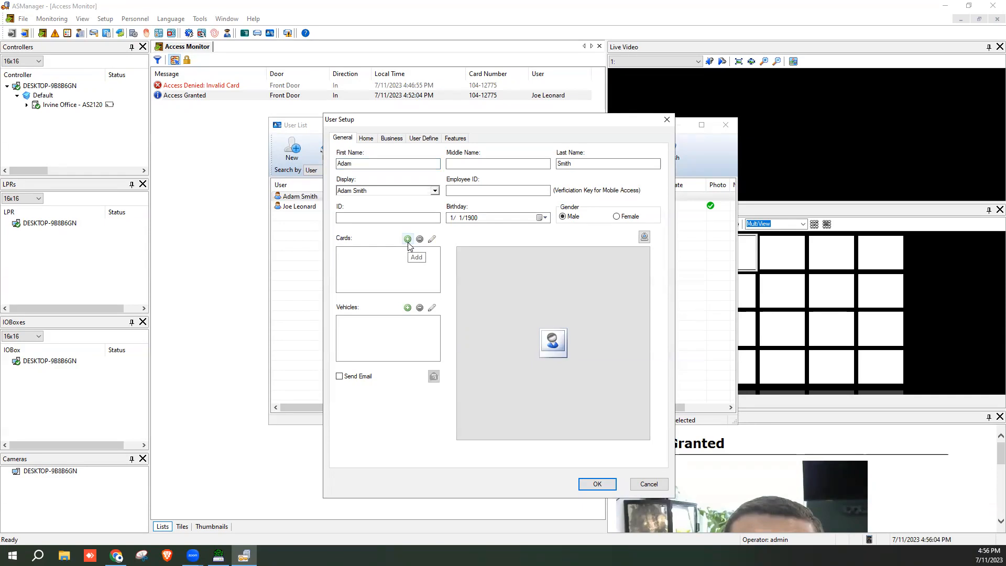
click(407, 240)
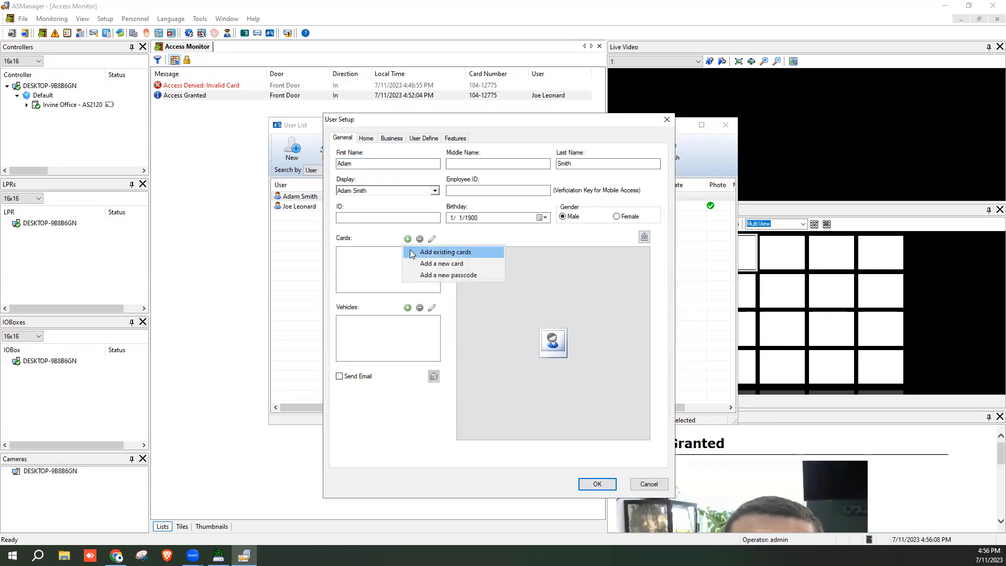
Add a new card for the user in the Cleaning Crew access group and save card and user
click(441, 264)
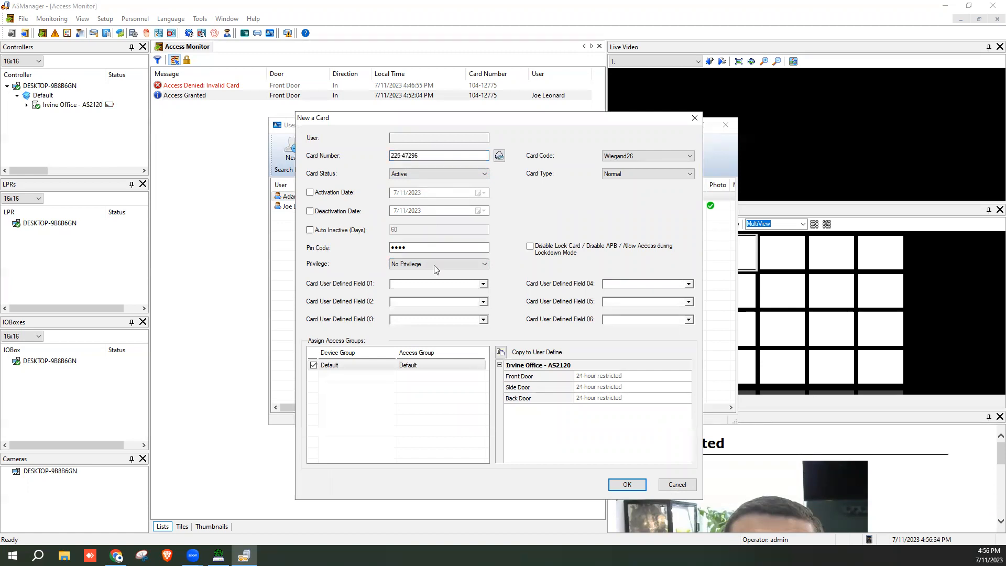
click(479, 367)
click(479, 367)
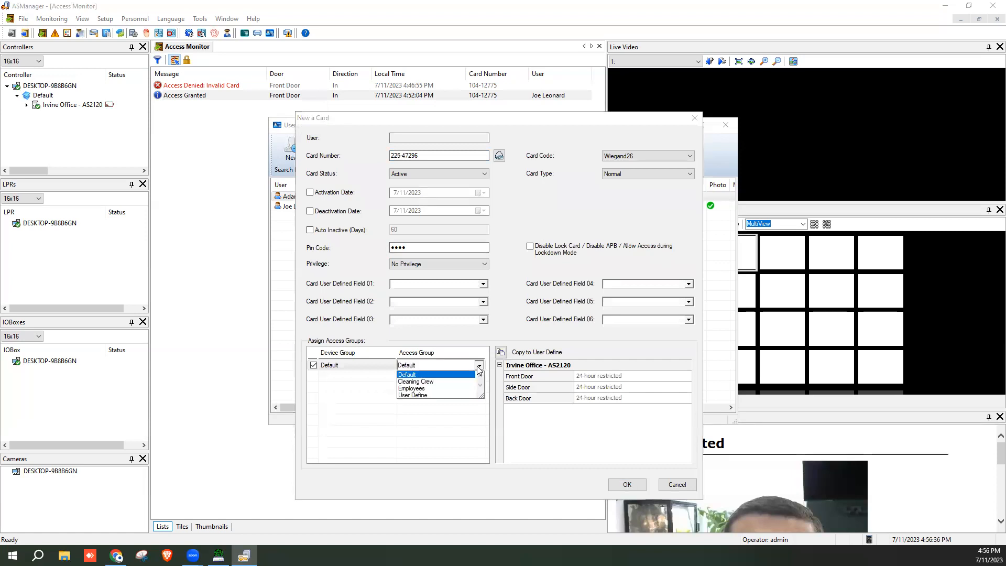
click(433, 382)
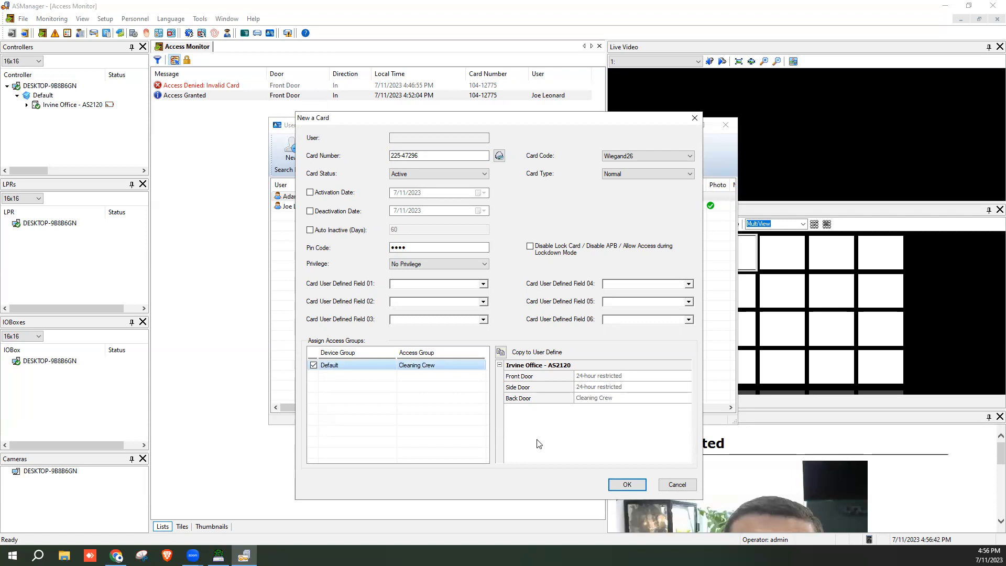
click(631, 484)
click(598, 483)
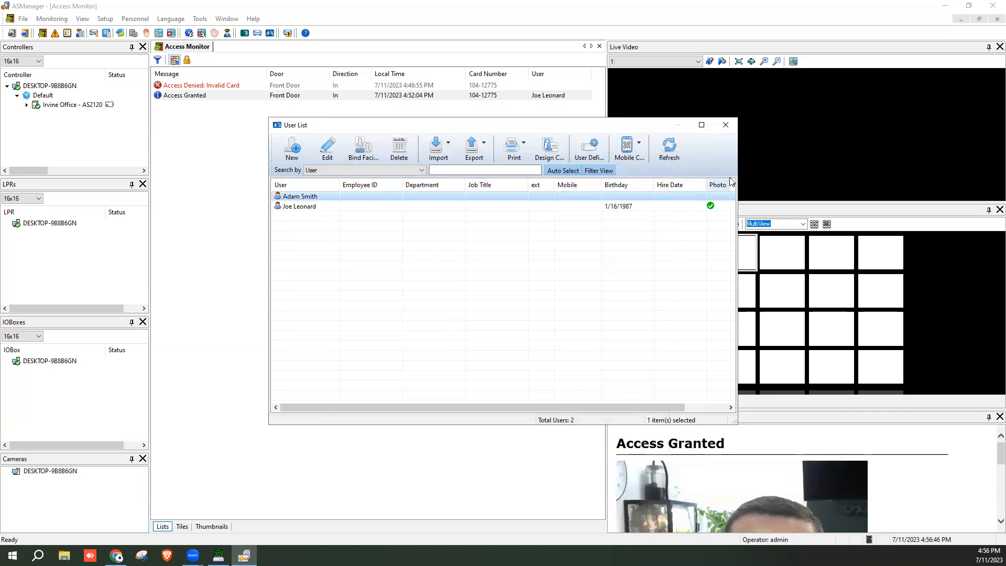
Close the User List and open Personnel > Cards, cancelling a new card and showing Import options
click(728, 126)
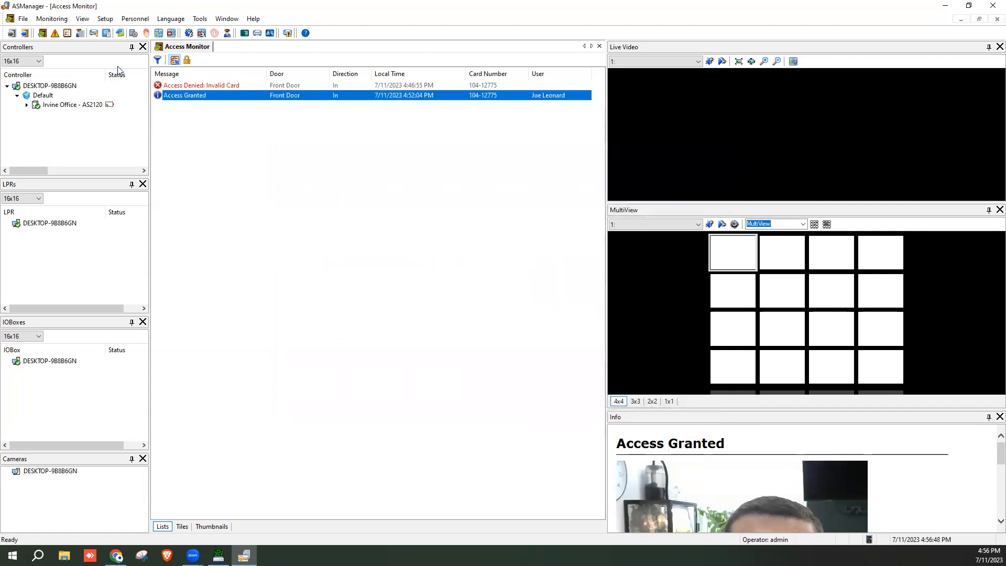
click(134, 20)
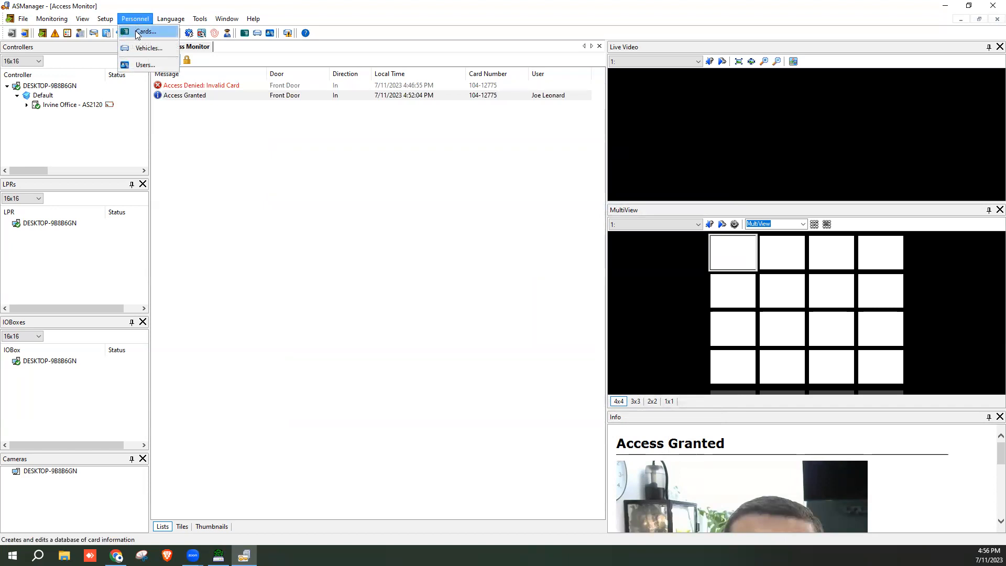
click(137, 33)
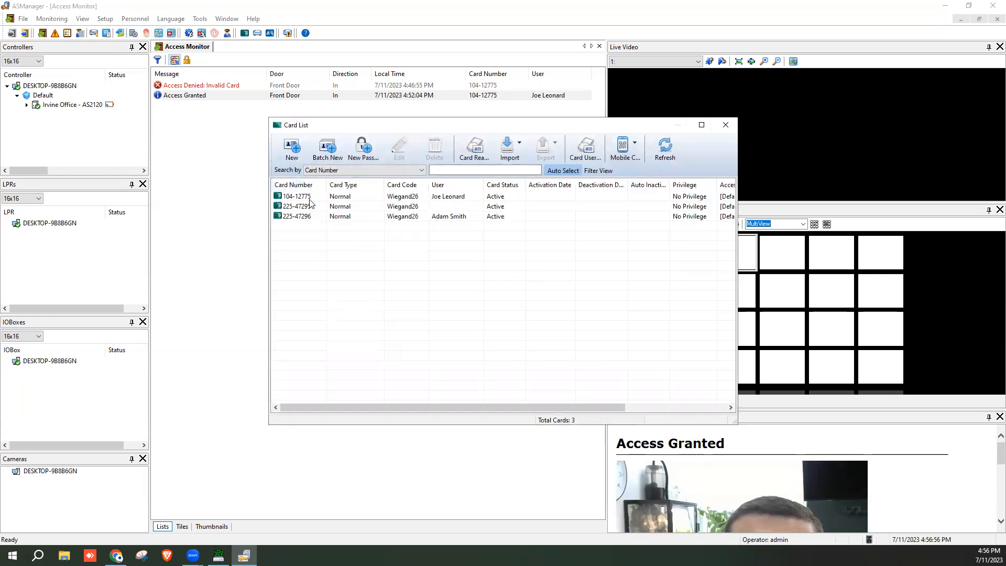
click(293, 149)
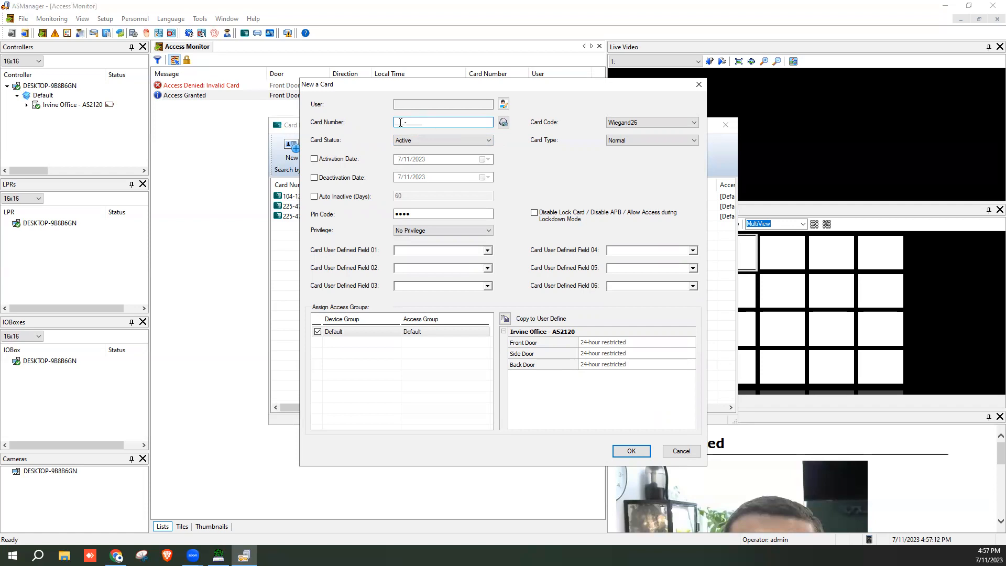
click(676, 451)
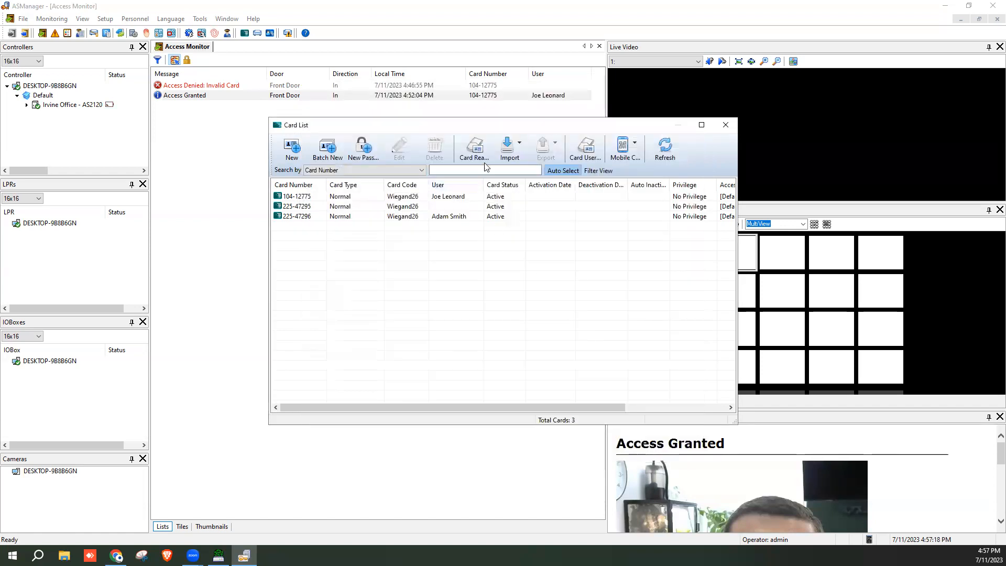
click(511, 149)
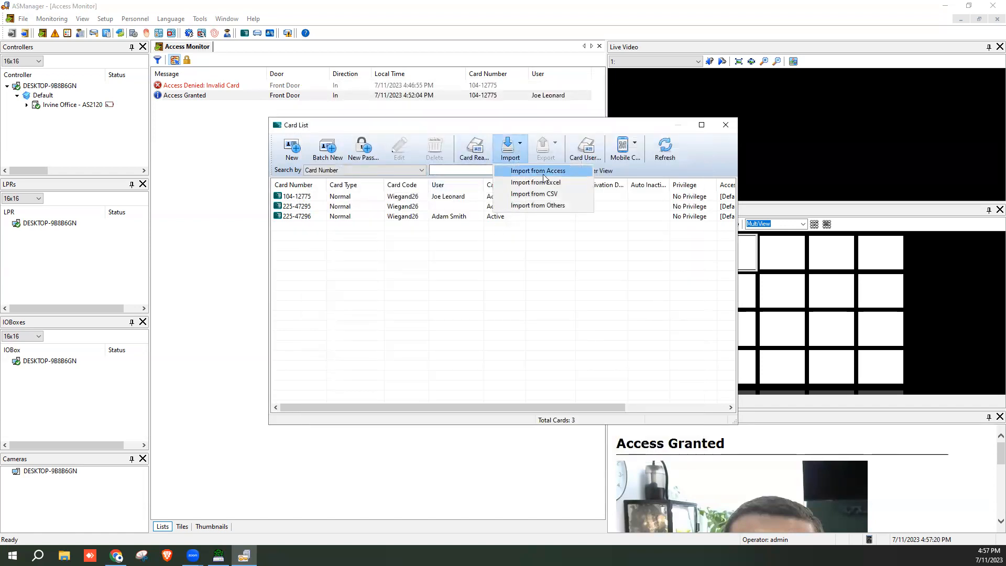
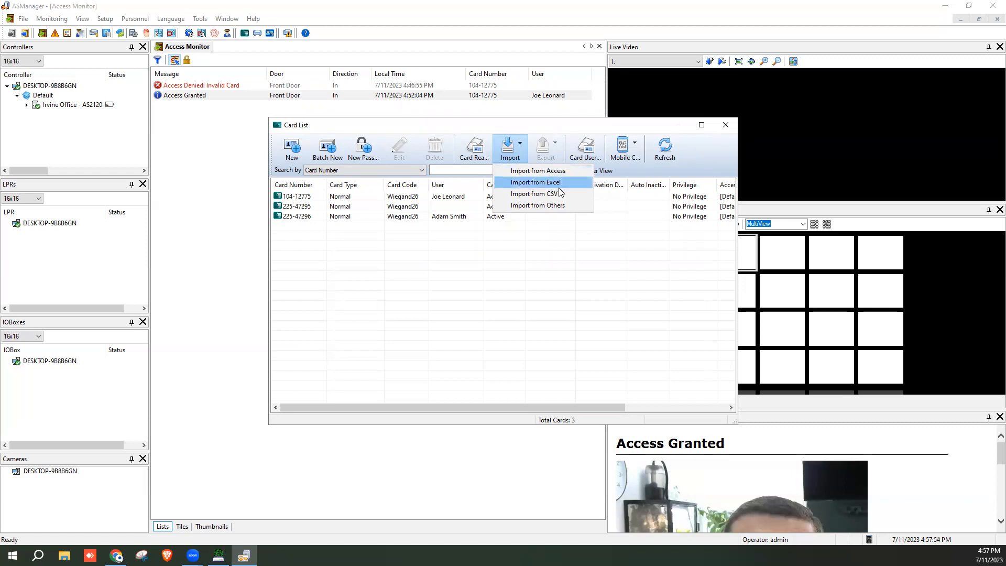
Dismiss the Import options and close the Card List window, which holds 3 active cards
click(637, 131)
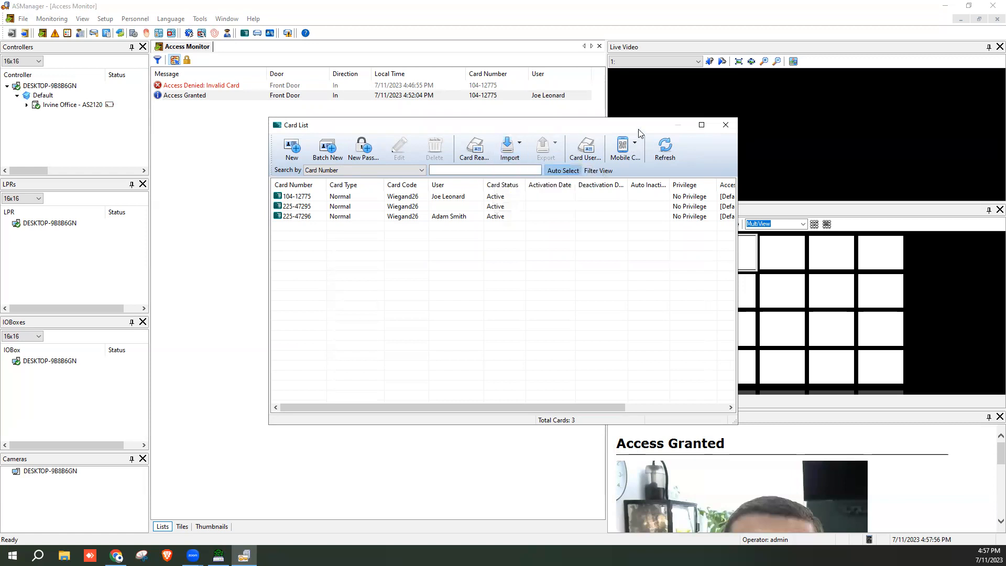
click(731, 127)
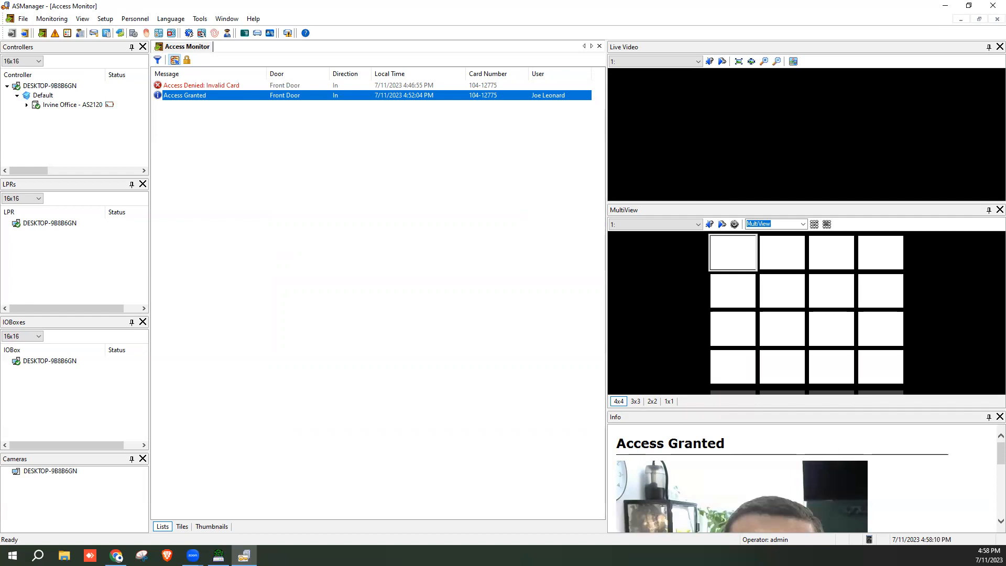
Expand Irvine Office - AS2120 and force-unlock the Side Door
click(27, 106)
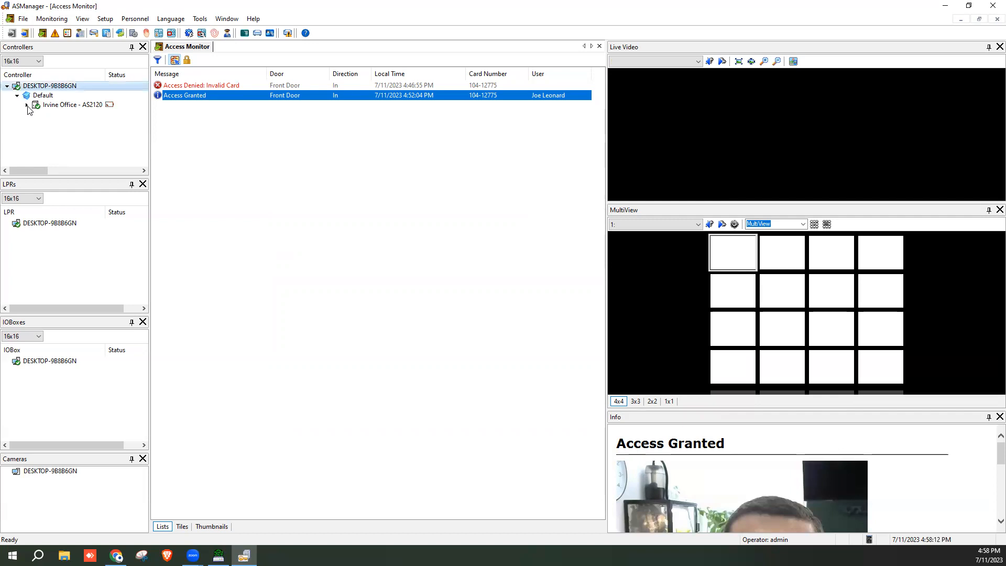
click(27, 105)
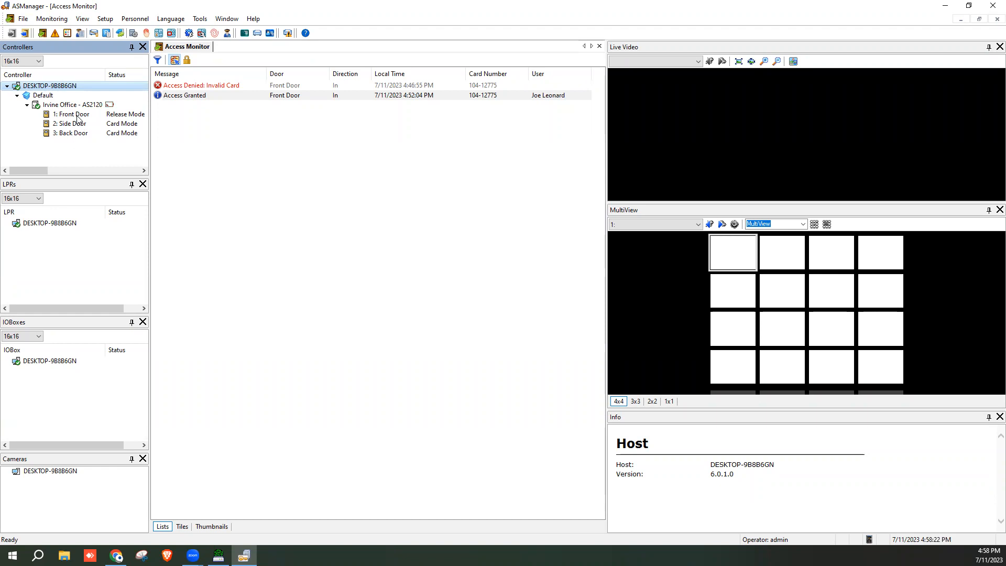
click(27, 106)
click(27, 106)
right_click(82, 124)
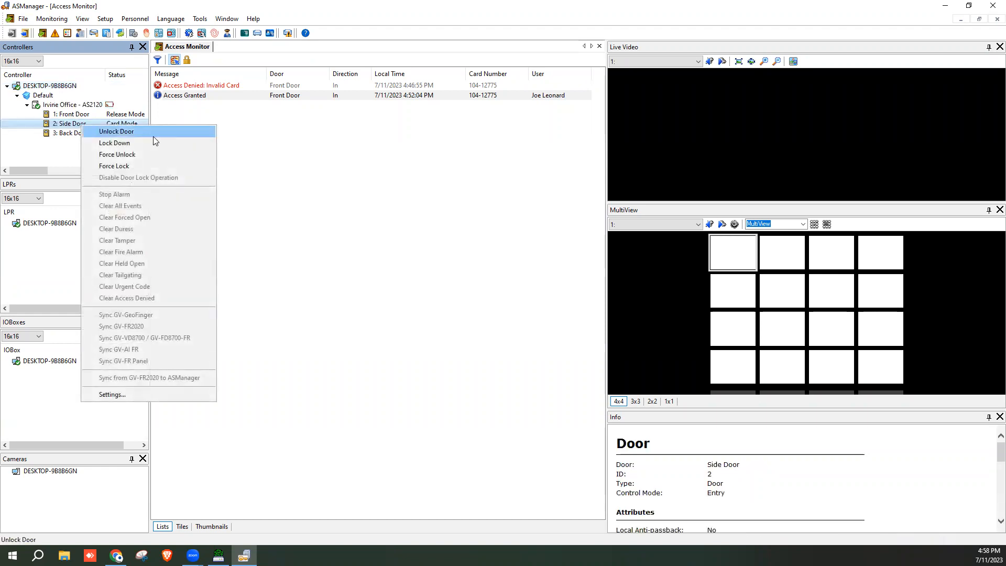
click(134, 155)
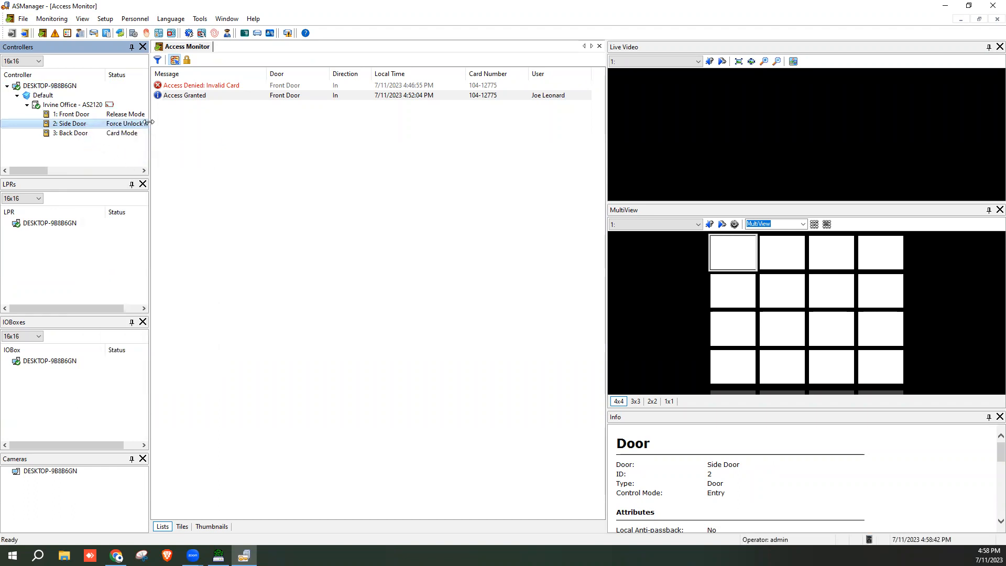
Widen the controllers panel and return the Side Door to Card Mode
drag(150, 123, 185, 123)
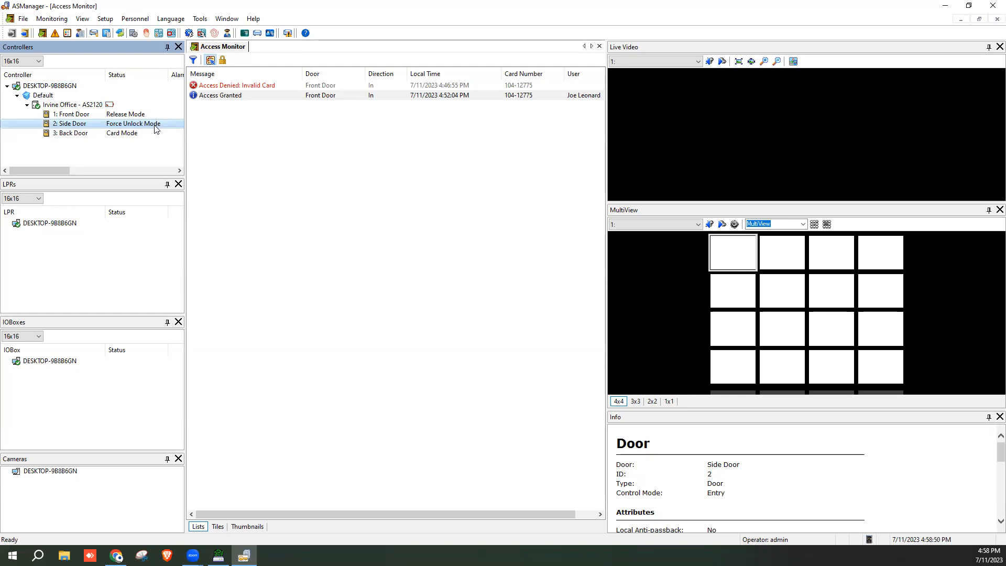
right_click(119, 126)
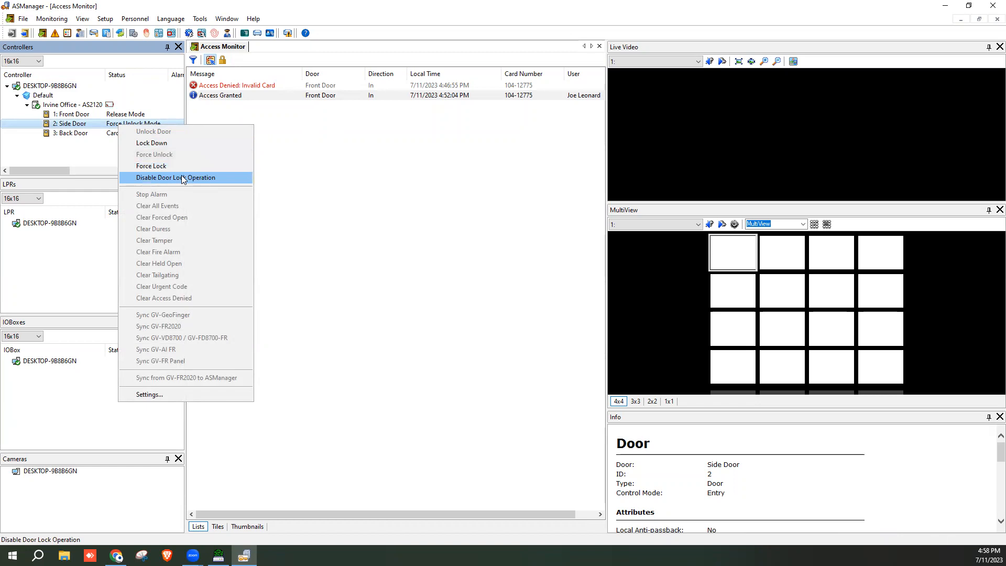
click(143, 177)
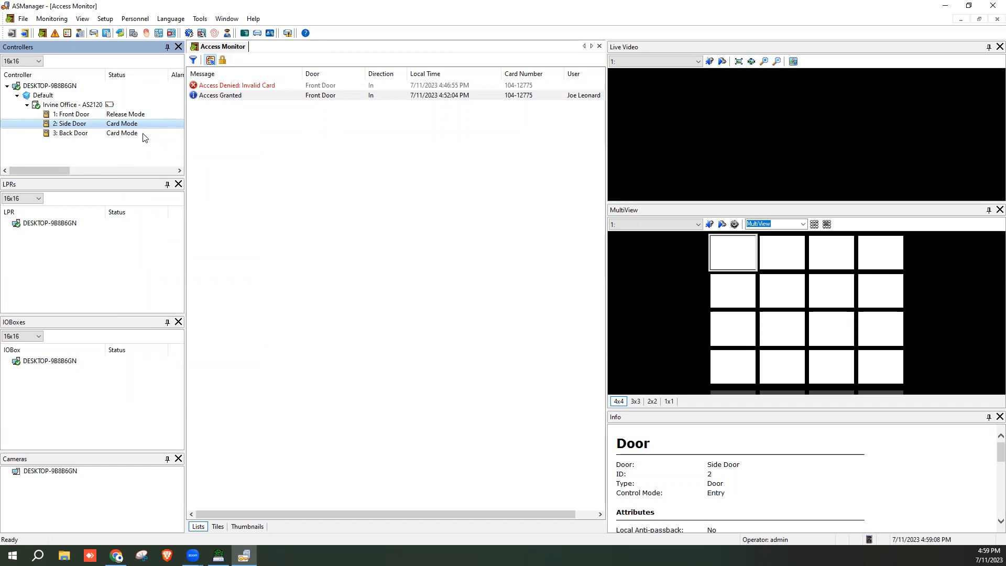
right_click(134, 137)
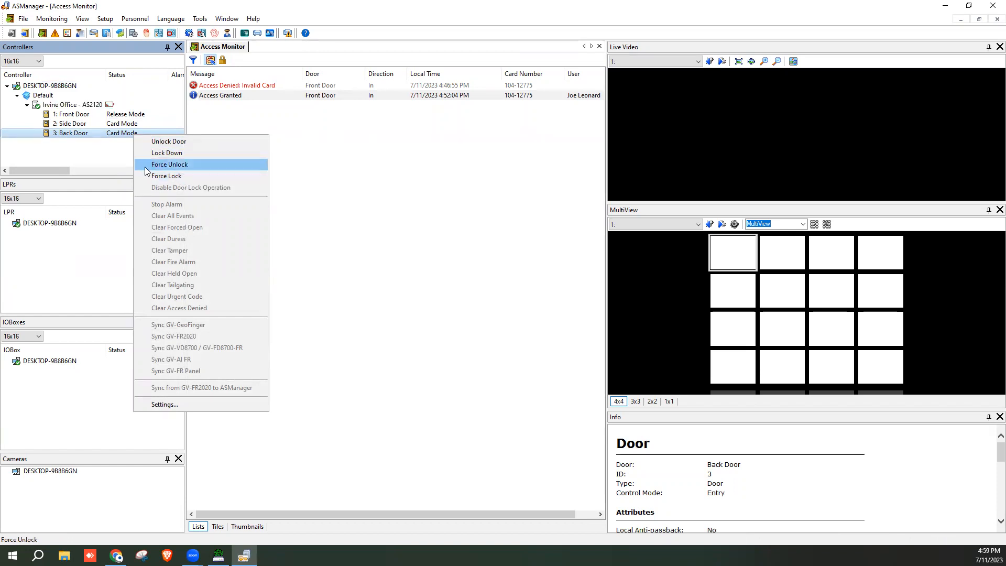
Force-lock the Front Door
click(126, 114)
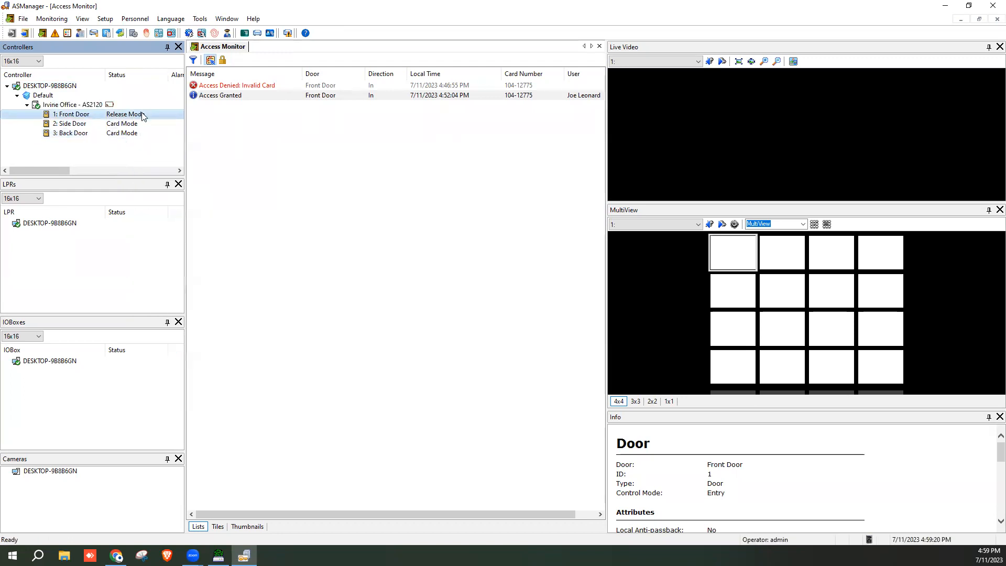
right_click(142, 114)
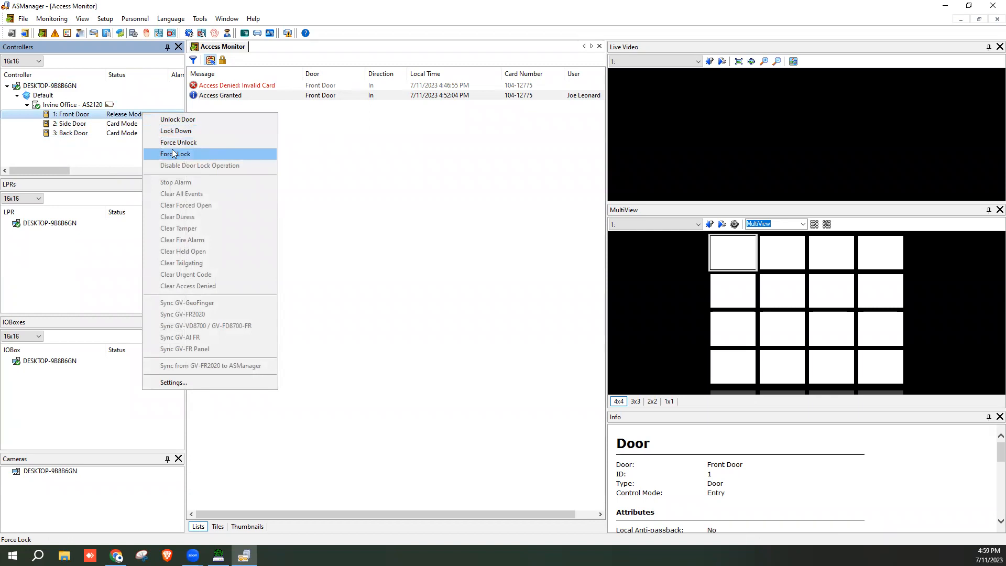
click(125, 119)
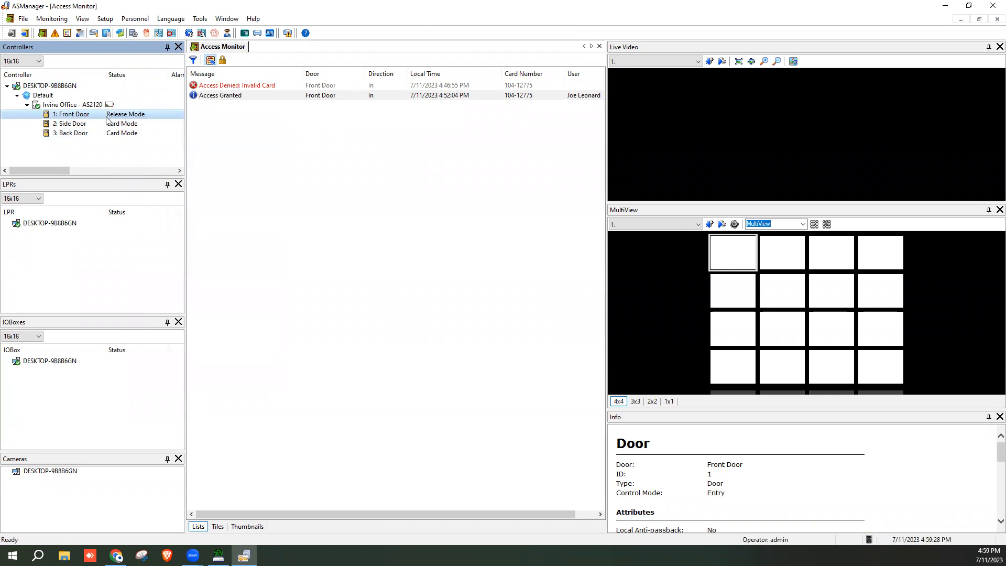
right_click(142, 115)
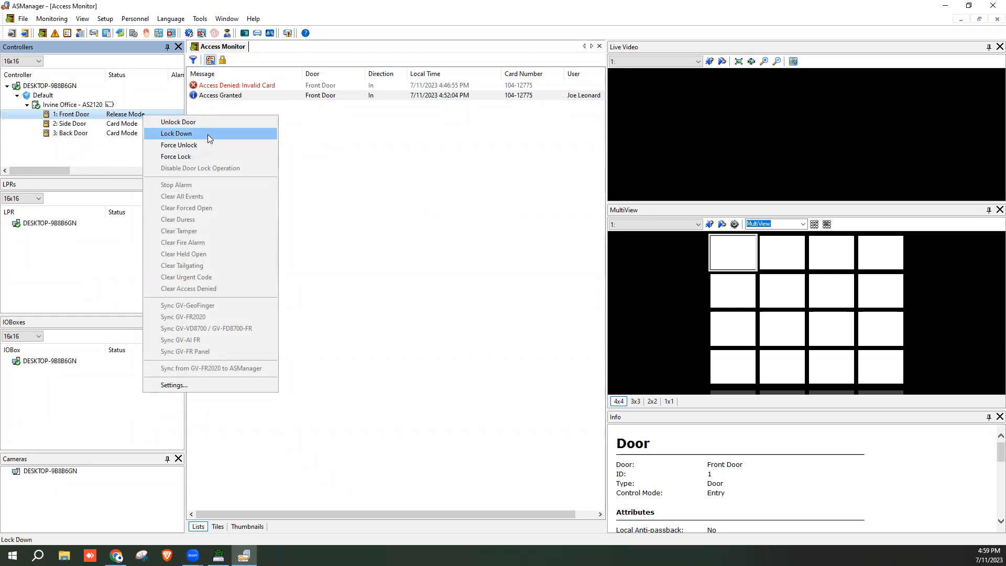
click(208, 156)
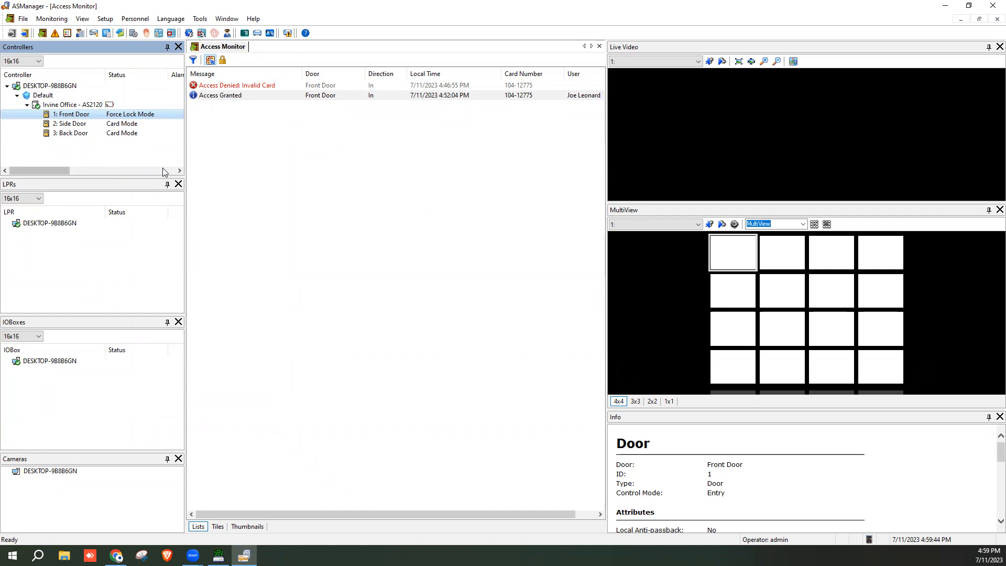
Lock down the Front Door, reset it to Card Mode, then show the Irvine Office controller details
right_click(142, 115)
click(160, 133)
right_click(140, 113)
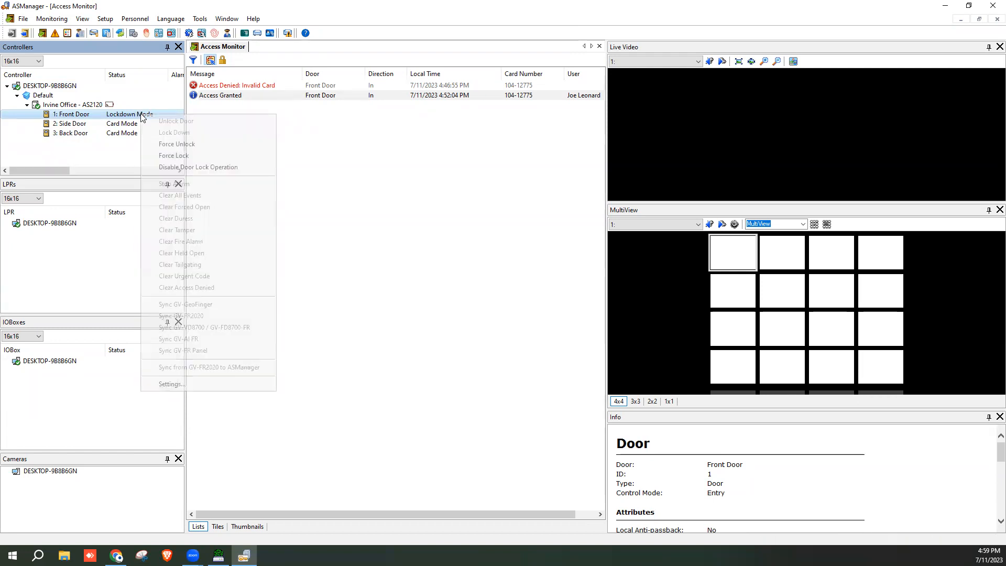
click(176, 165)
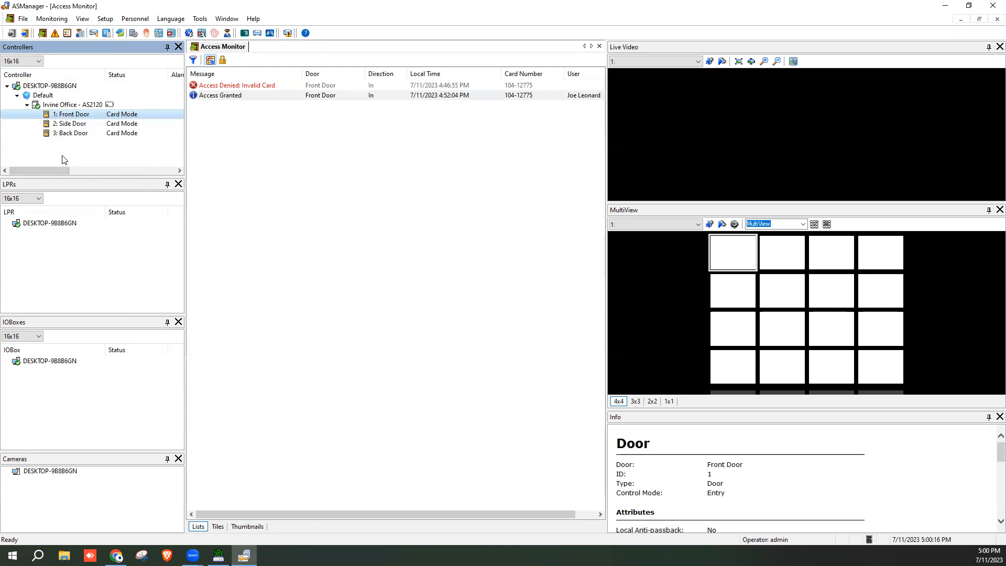
click(69, 105)
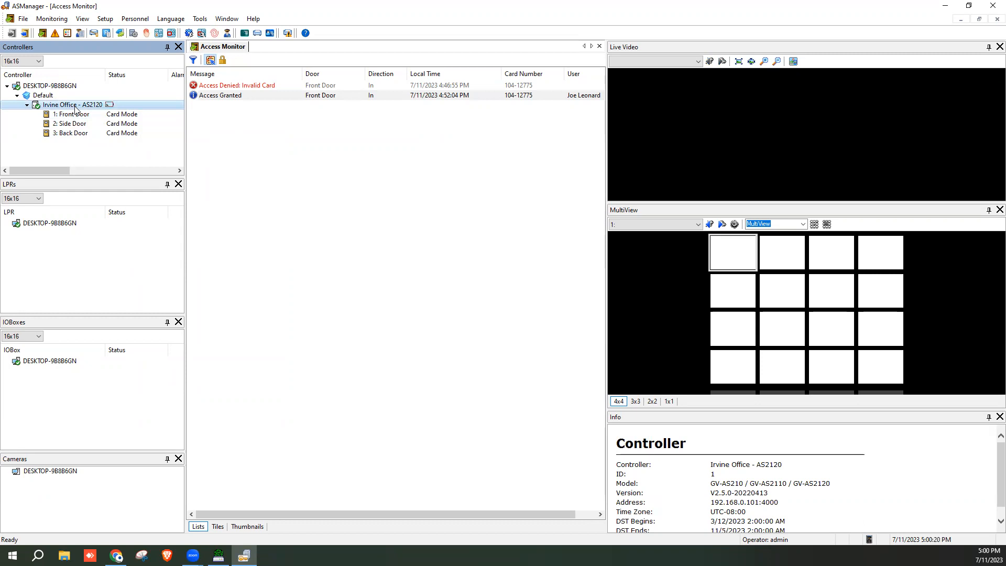
Lock down all Irvine Office doors from the controller, then return them to Card Mode
right_click(75, 108)
click(110, 125)
right_click(68, 106)
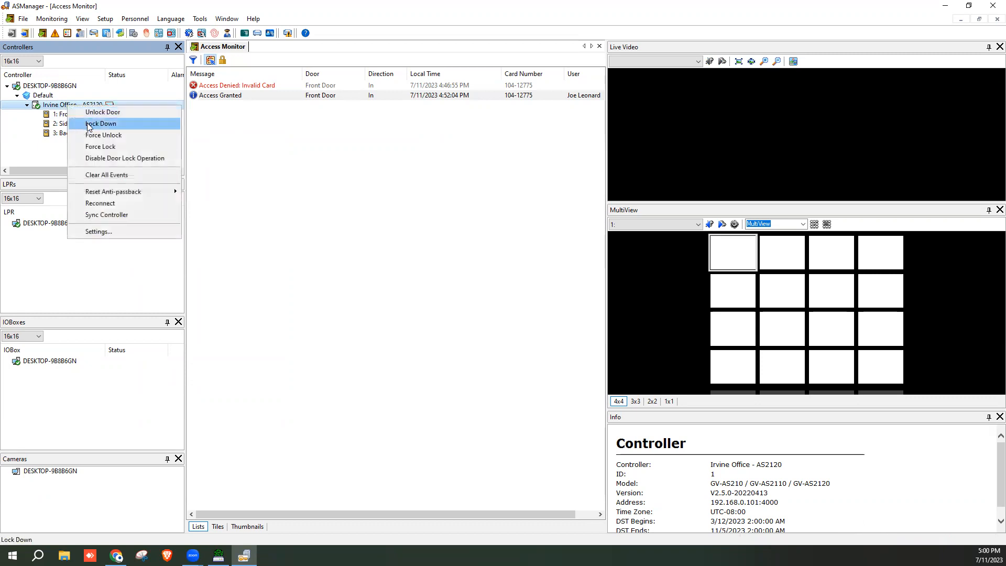
click(90, 125)
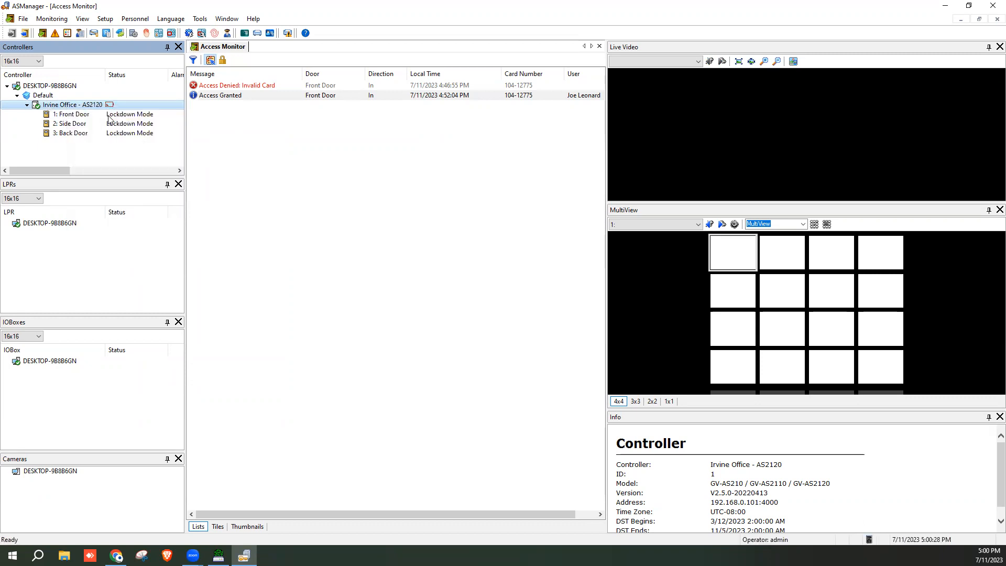
right_click(58, 107)
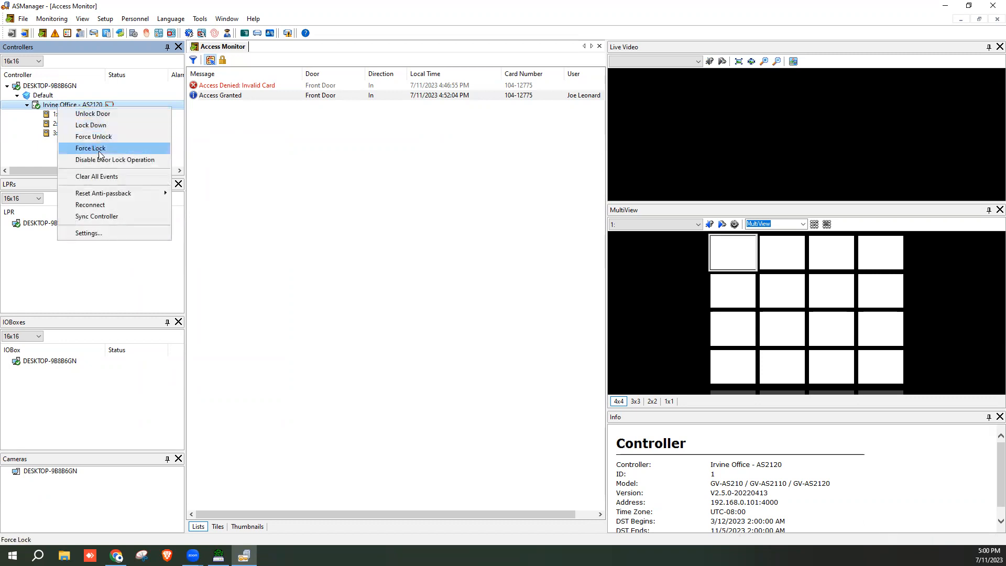
click(101, 159)
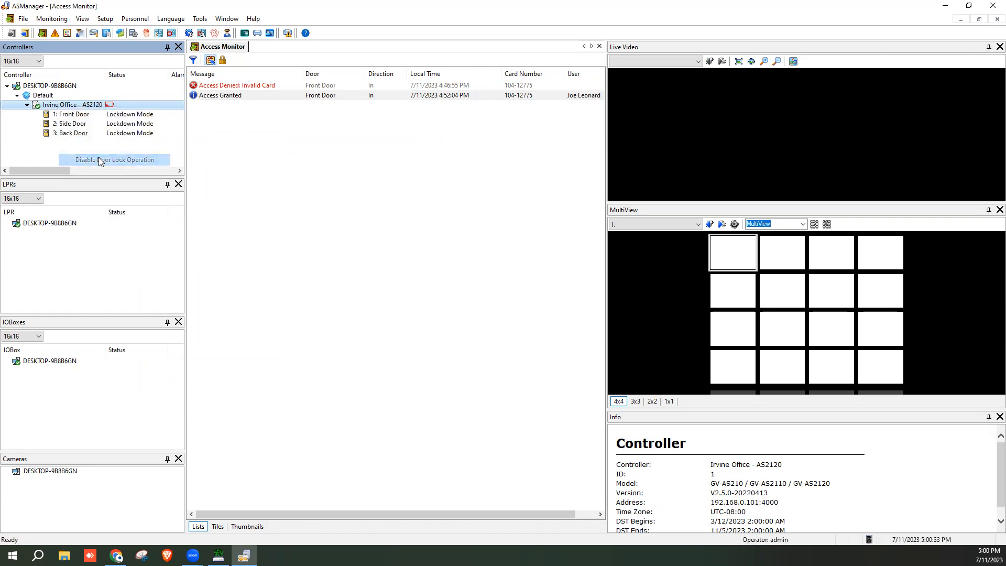
Lock down all three doors from the host, then release them back to Card Mode
right_click(44, 87)
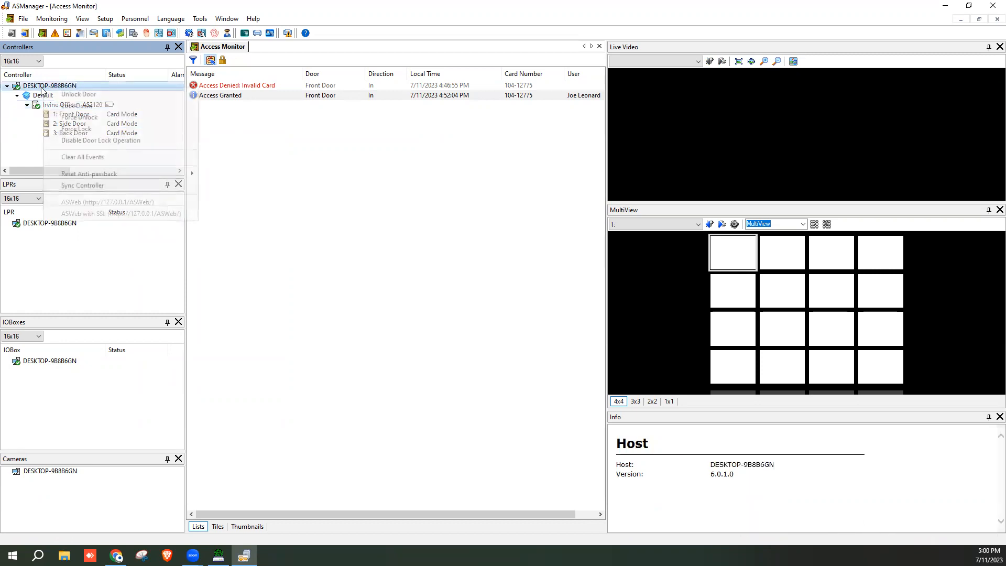
click(70, 106)
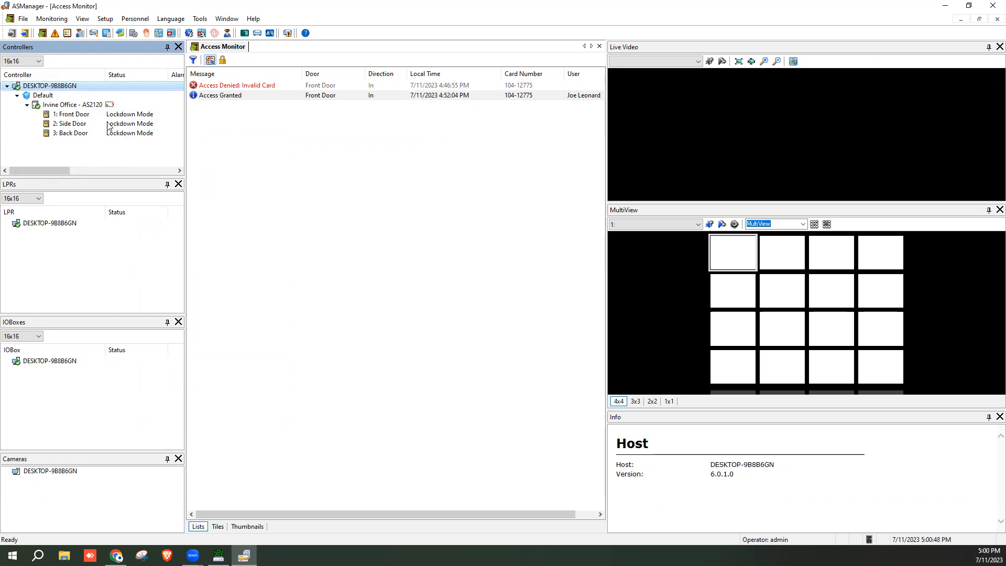
right_click(69, 87)
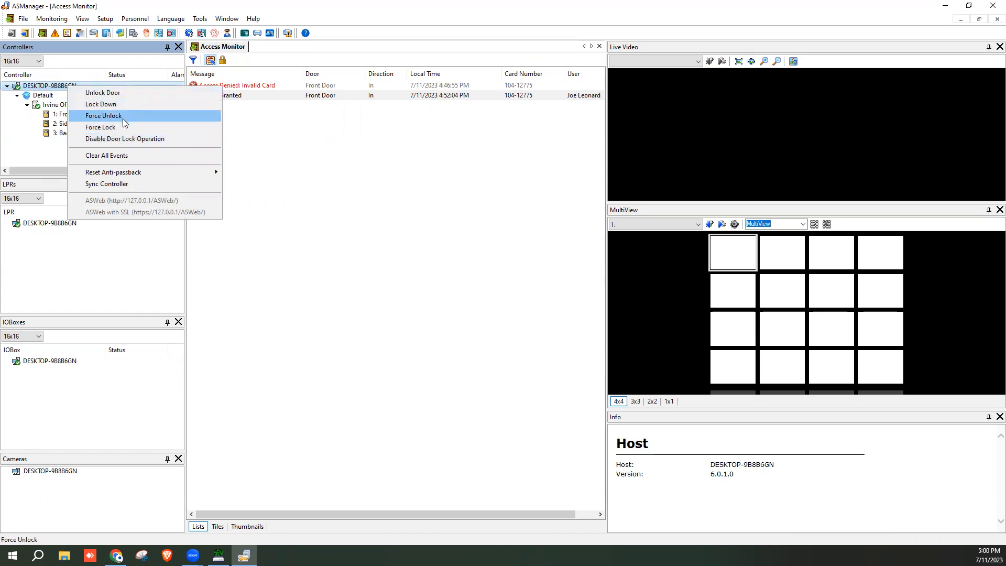
click(155, 138)
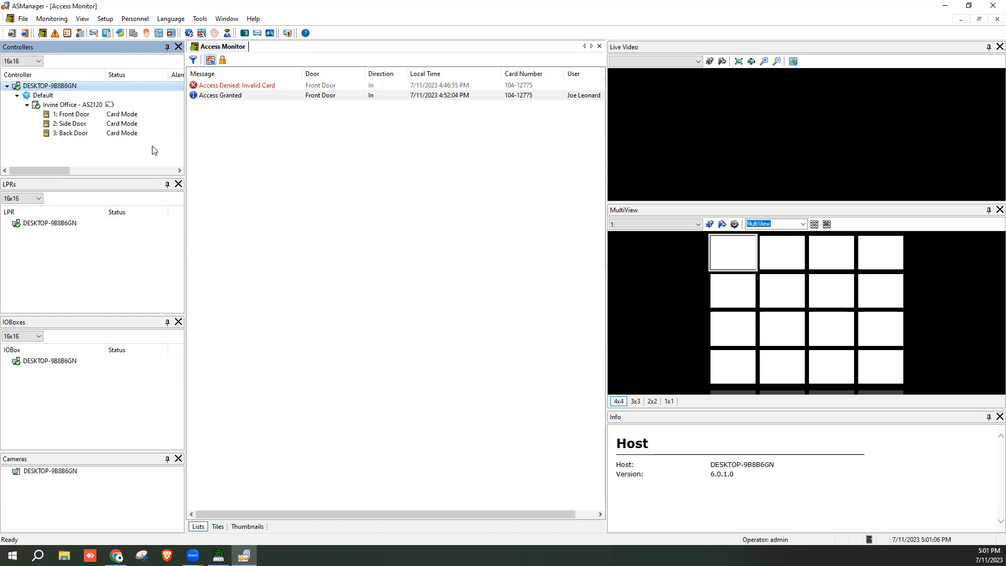
right_click(65, 87)
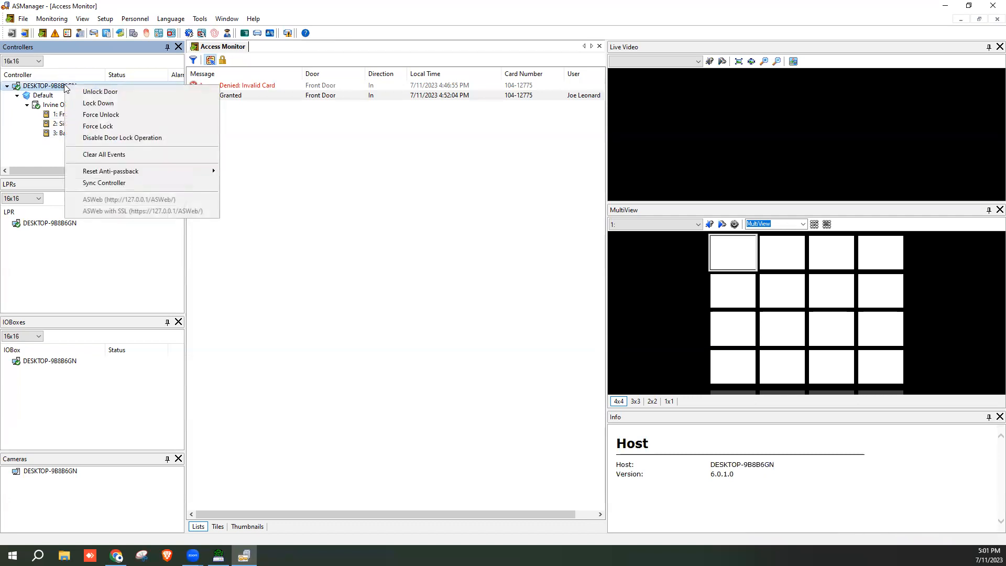
click(276, 128)
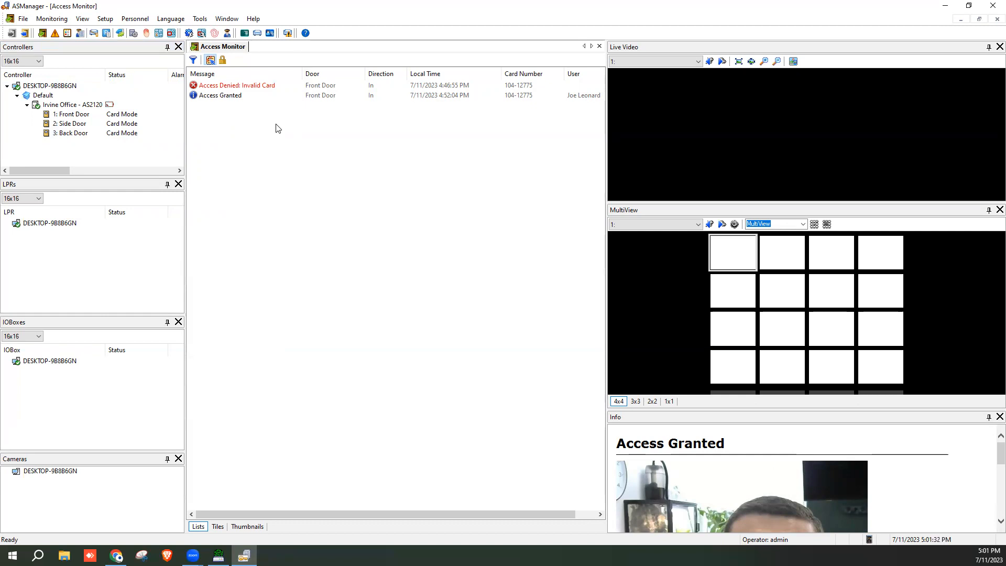
Confirm the Remote Monitor Server port of 9987 under Tools > Servers
click(199, 19)
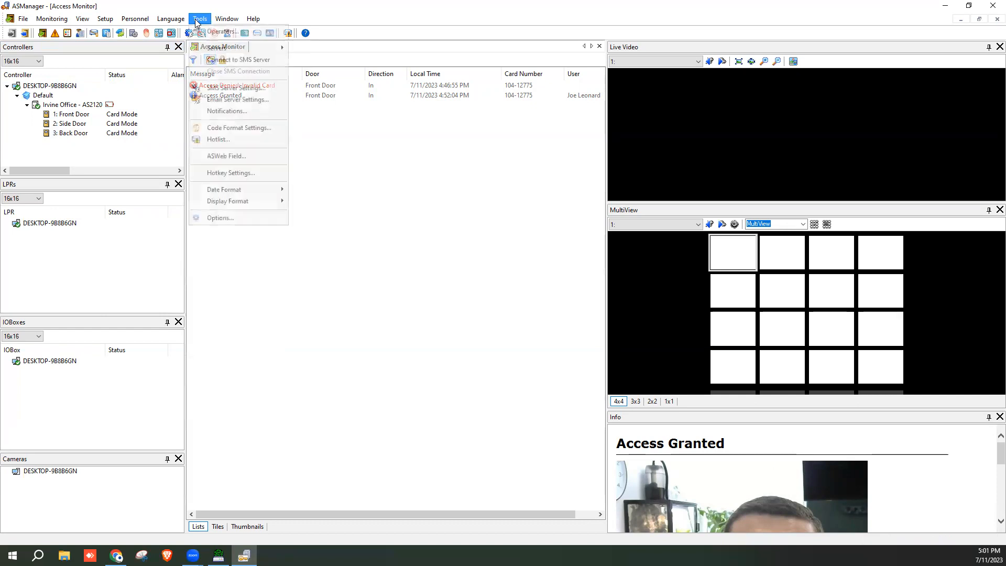
mouse_move(225, 52)
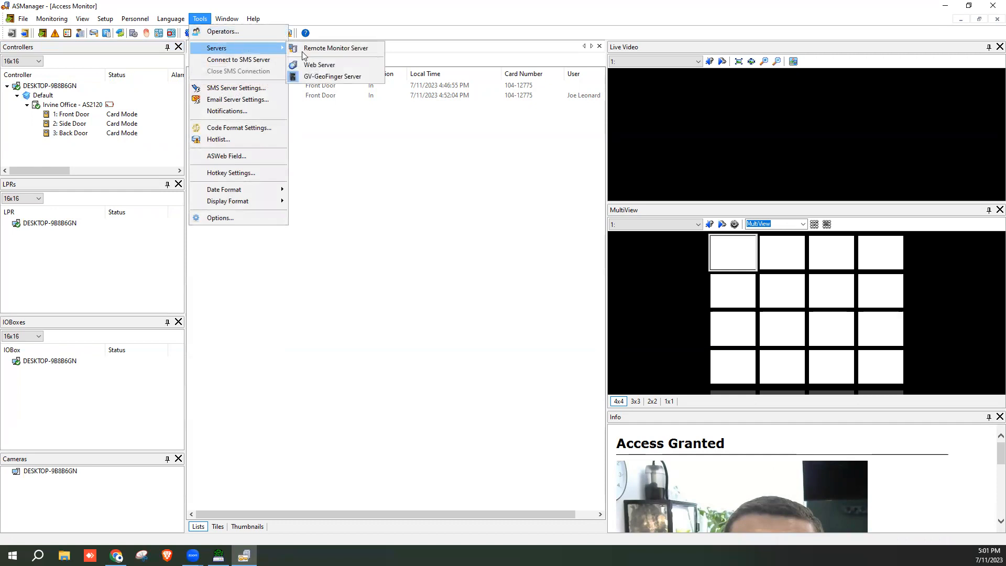
click(338, 49)
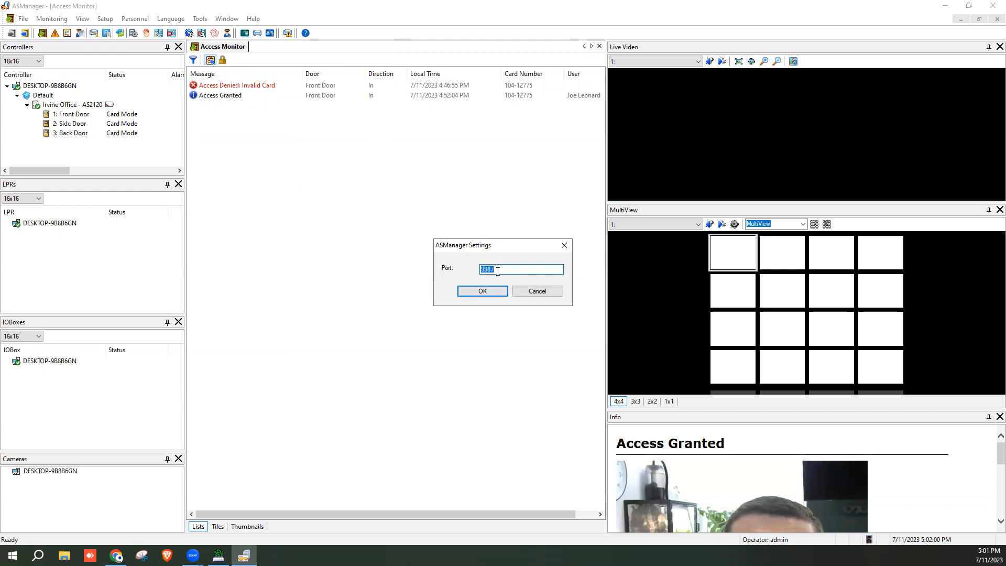
click(487, 291)
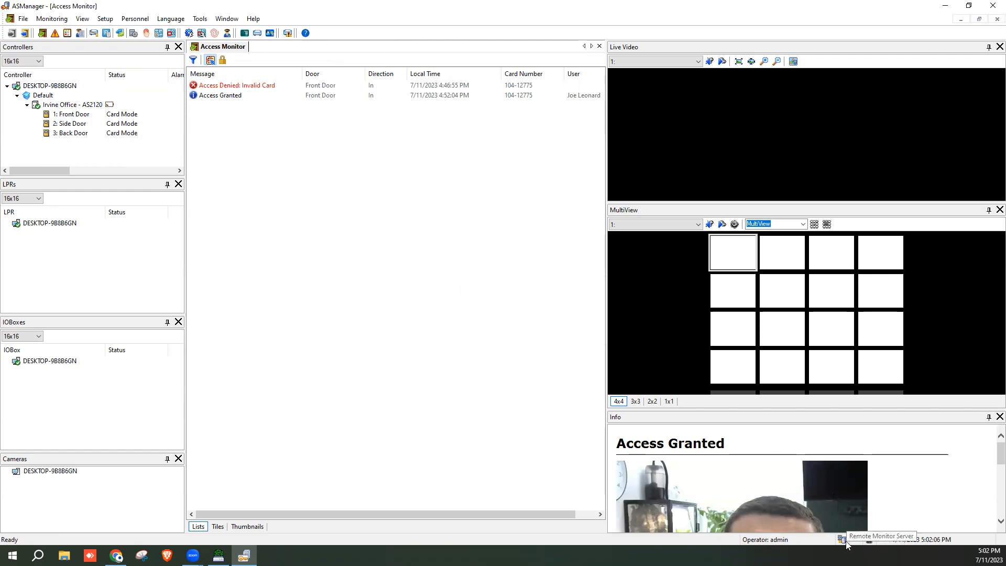
Confirm the Web Server settings with HTTP port 80 and HTTPS port 443
click(200, 18)
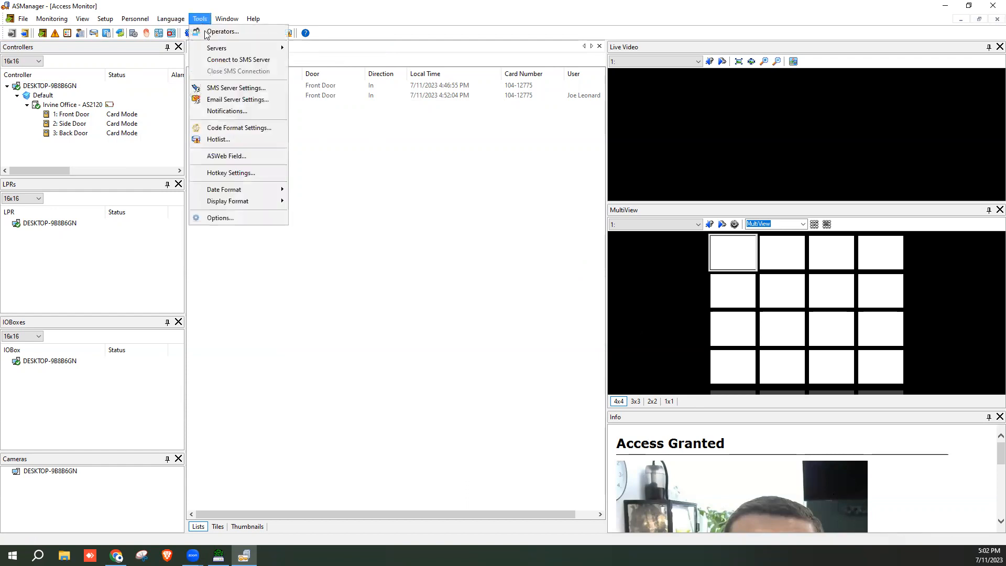
mouse_move(210, 48)
click(318, 66)
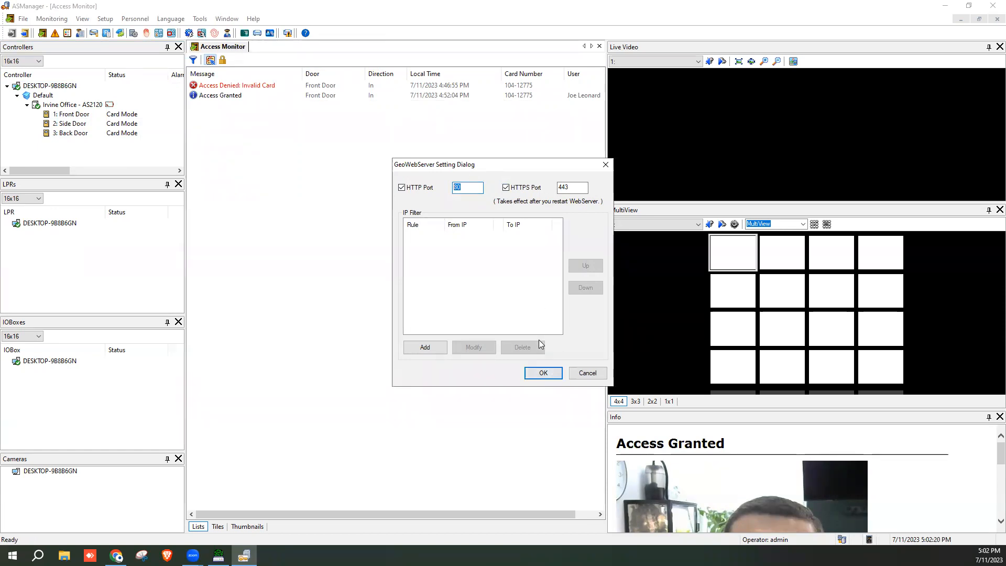
click(543, 373)
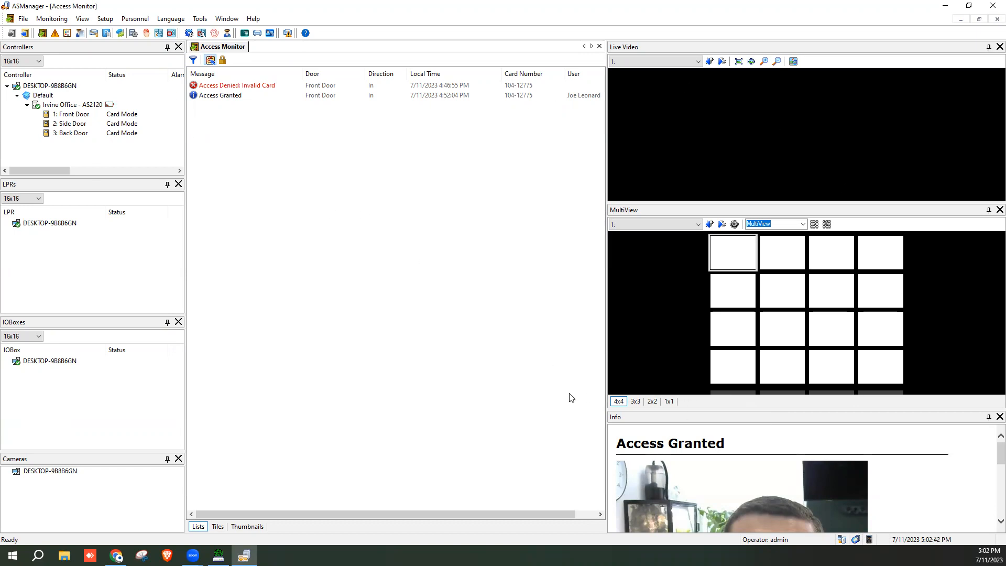
right_click(52, 89)
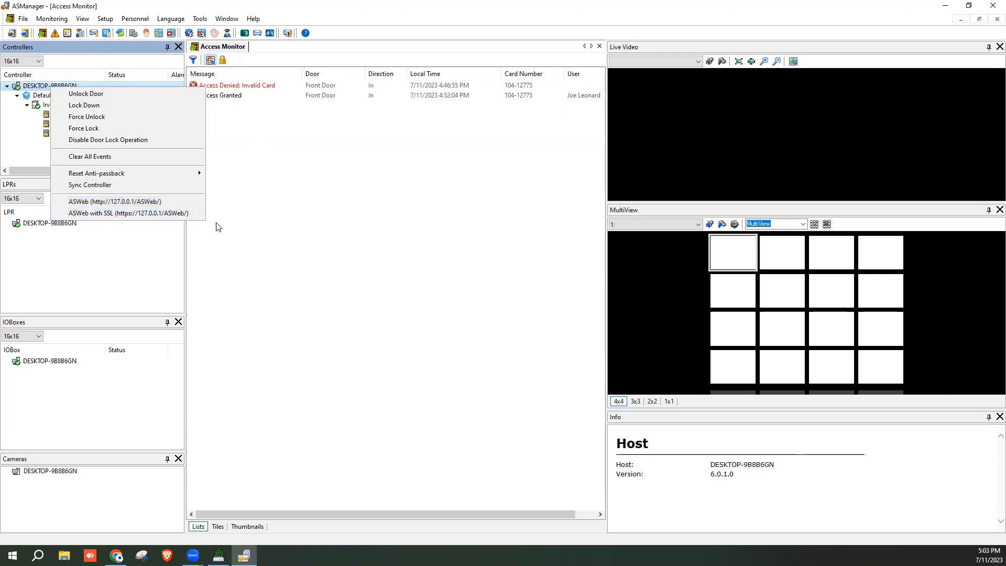
click(147, 202)
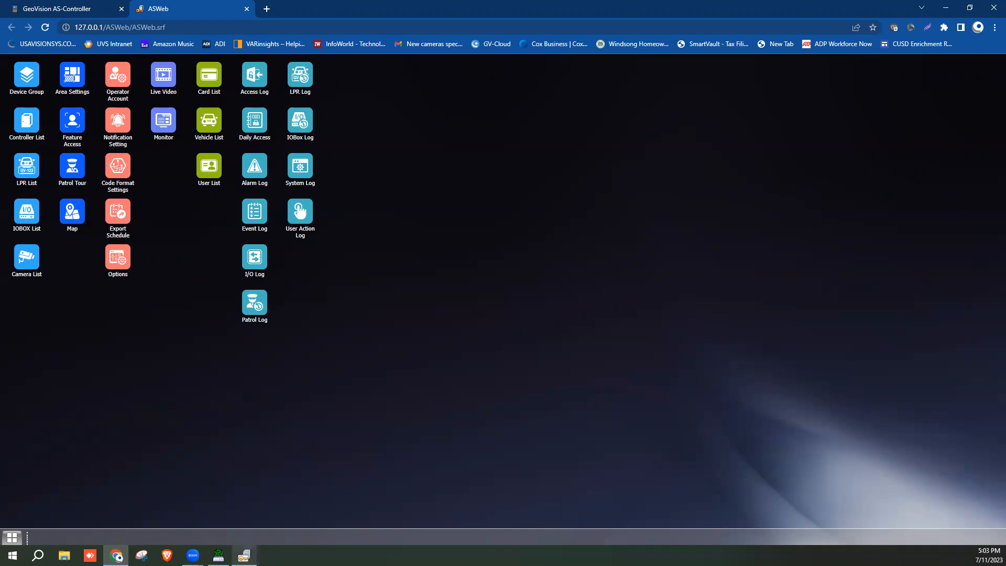
Once ASWeb has loaded, switch back to the ASManager window from the taskbar
click(244, 555)
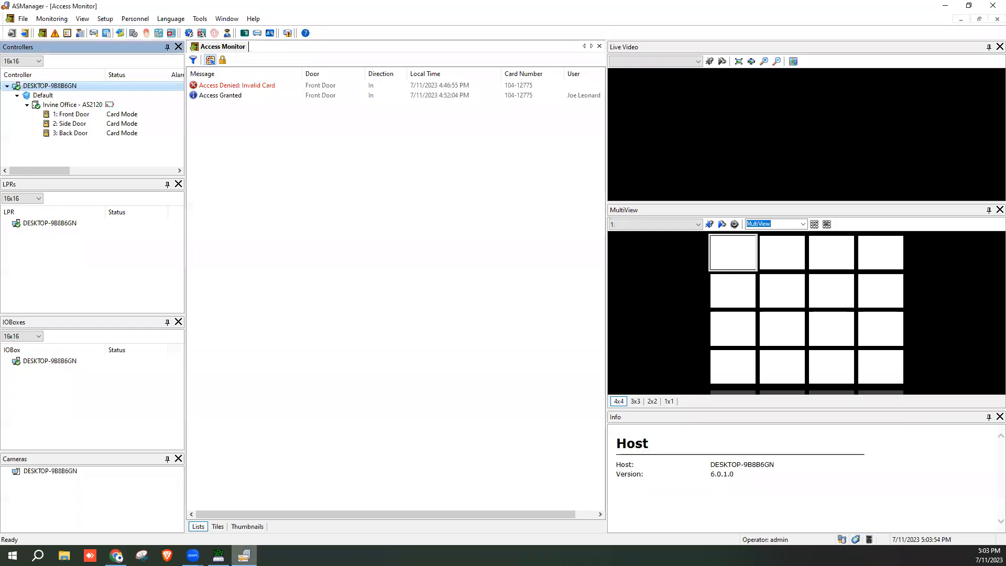